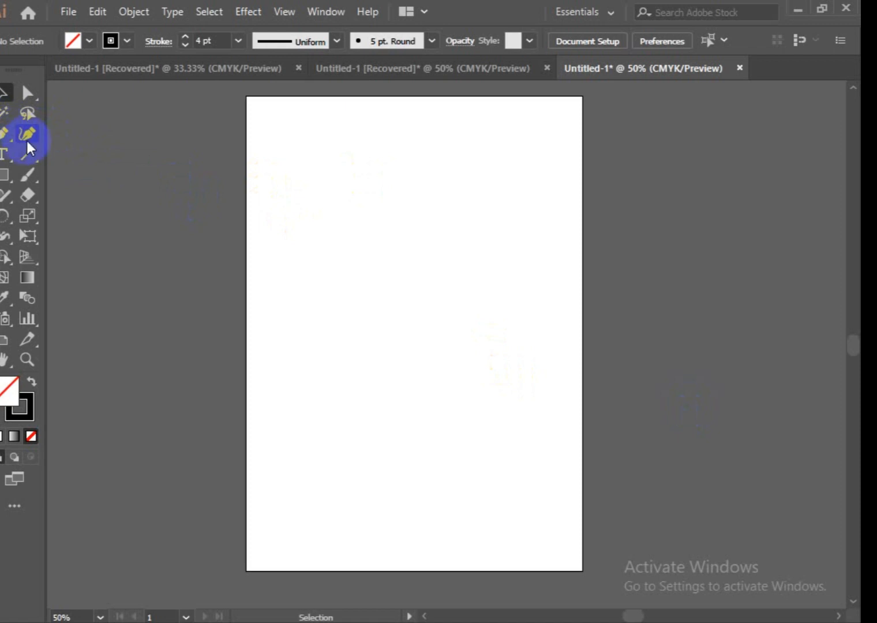
- Draw a straight horizontal test line about 345 px long near the page's upper edge with the Pen tool, and undo it
click(6, 136)
click(6, 134)
click(286, 190)
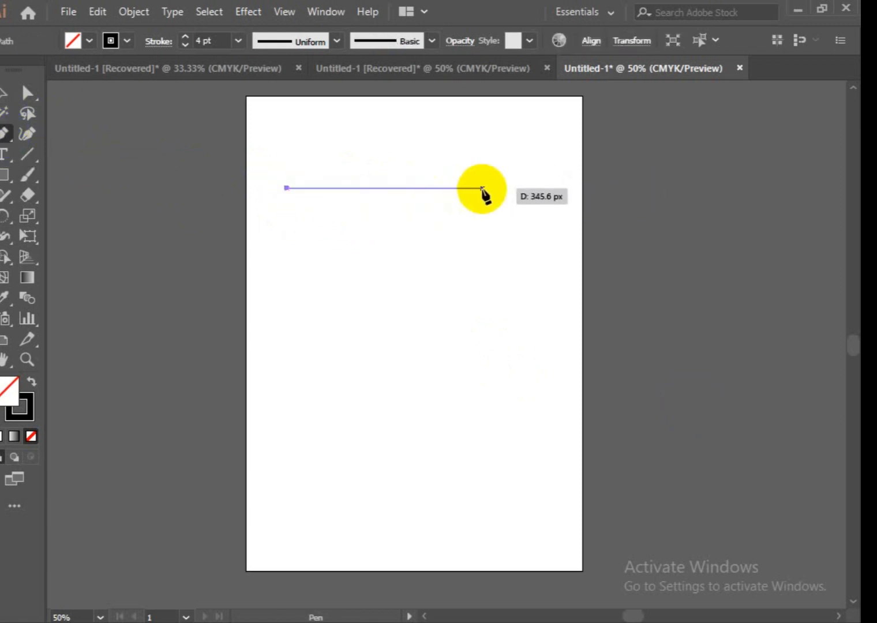
click(482, 189)
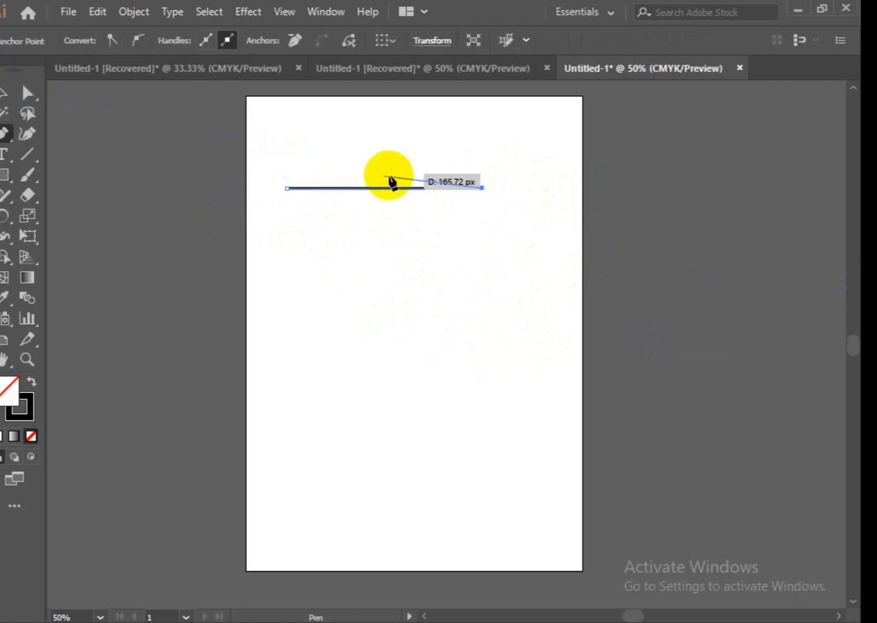
key(ctrl+z)
key(ctrl+z)
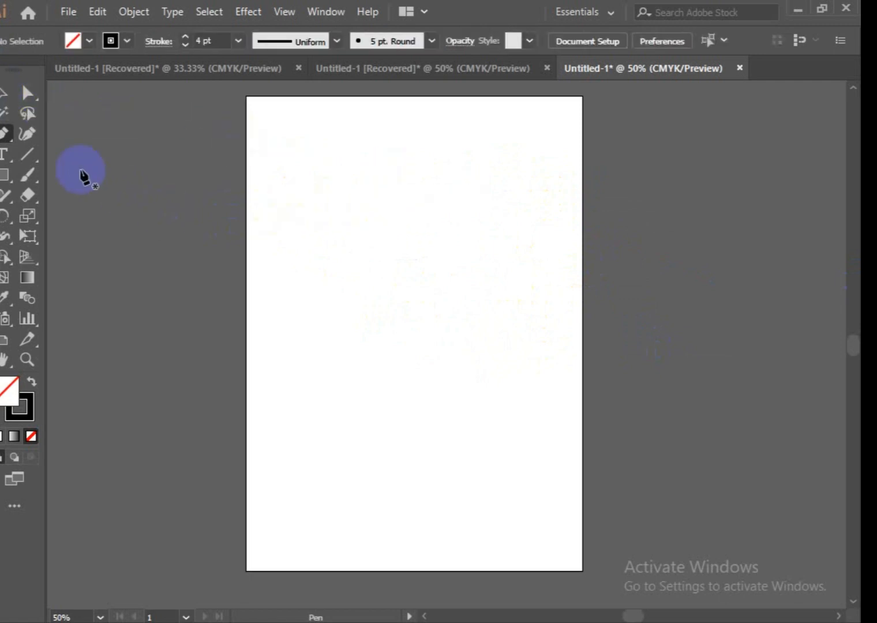
- Draw a test path across the upper part of the page with the Curvature tool, and delete it
click(30, 135)
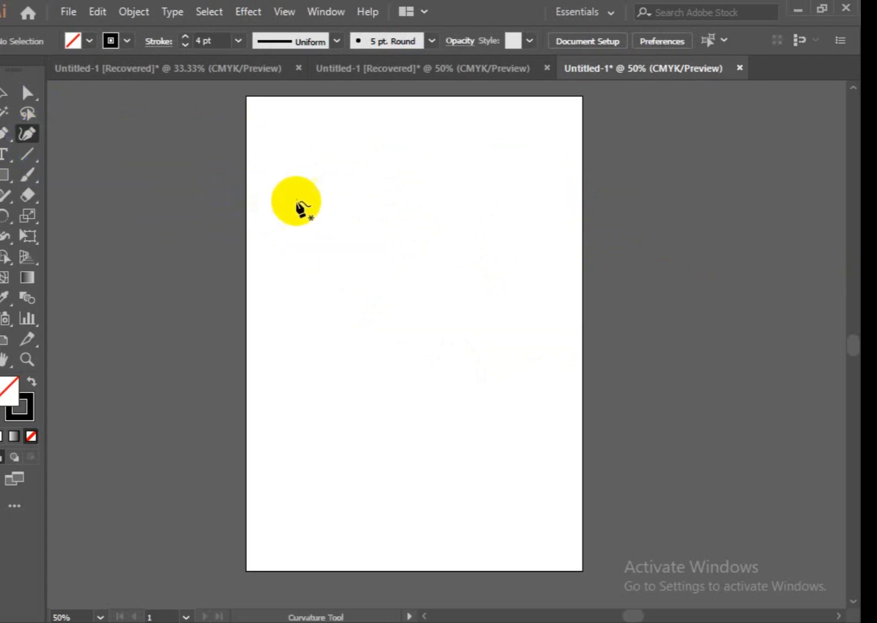
click(289, 201)
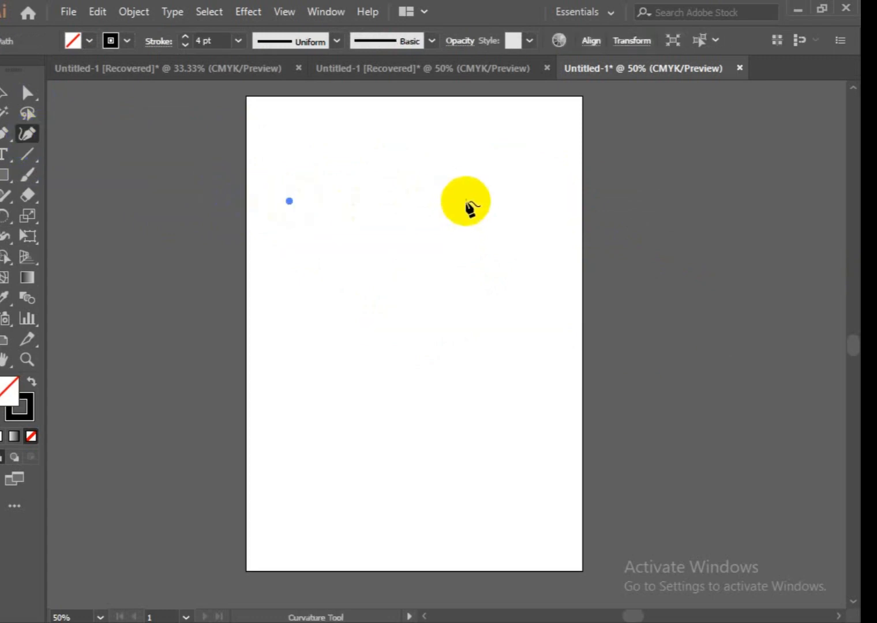
click(497, 211)
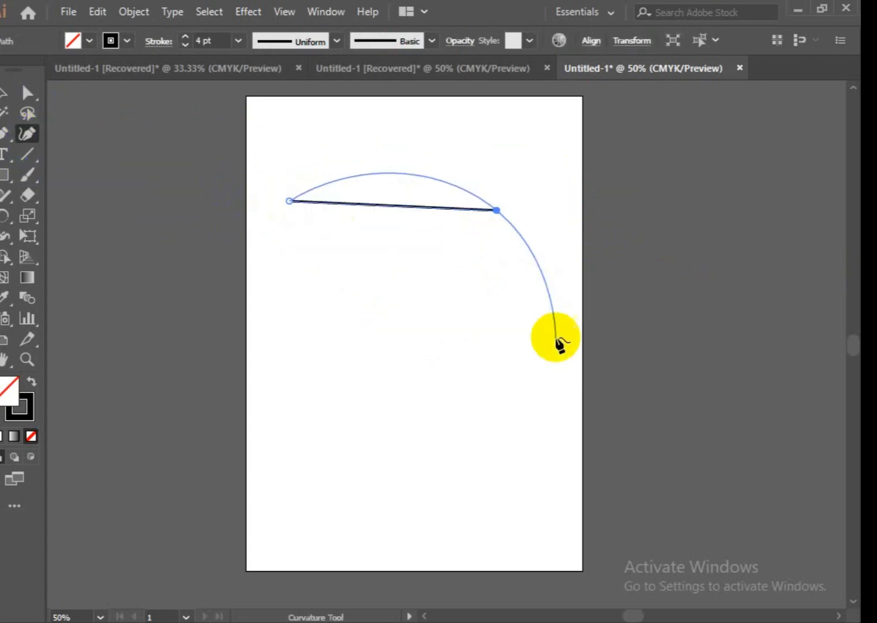
click(520, 301)
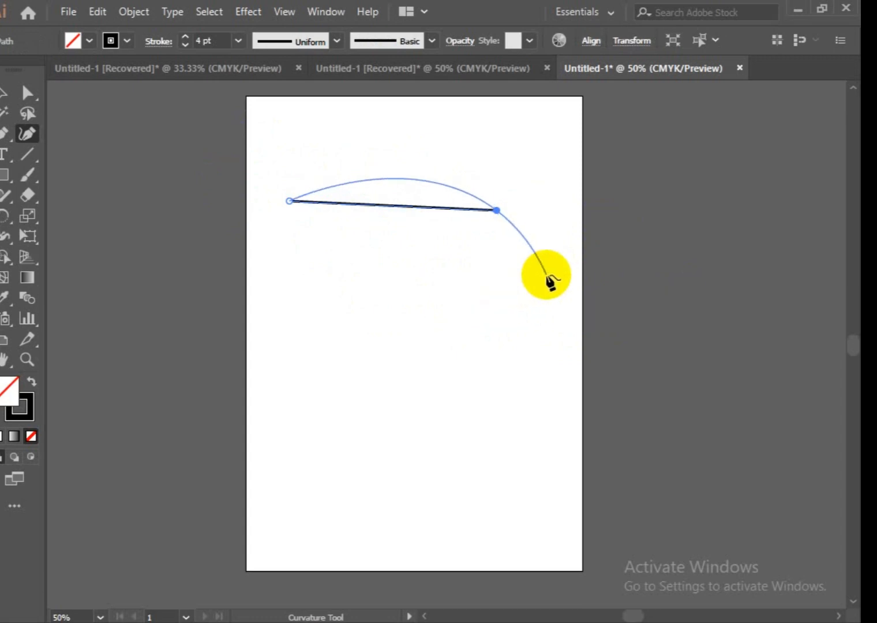
click(3, 94)
drag(513, 160, 291, 261)
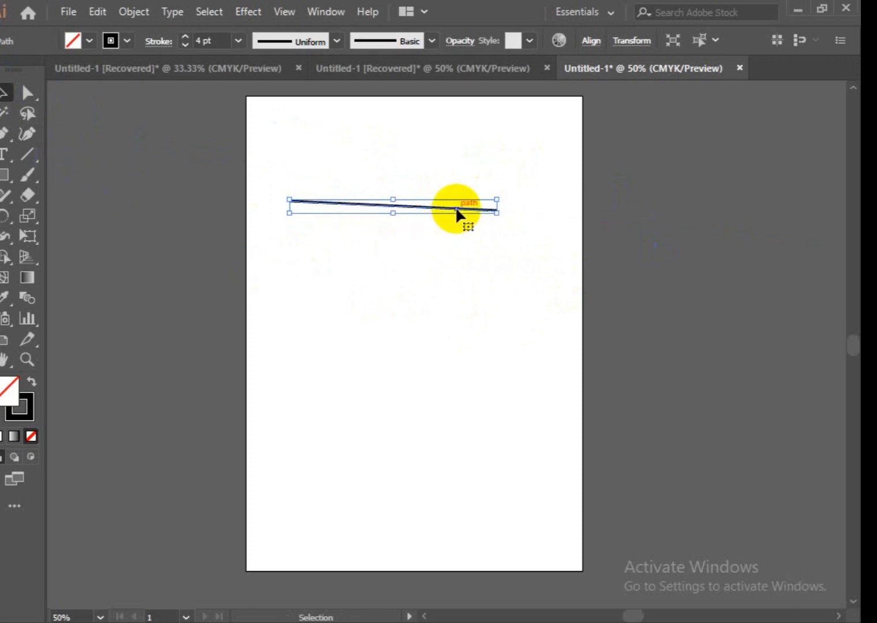
key(Delete)
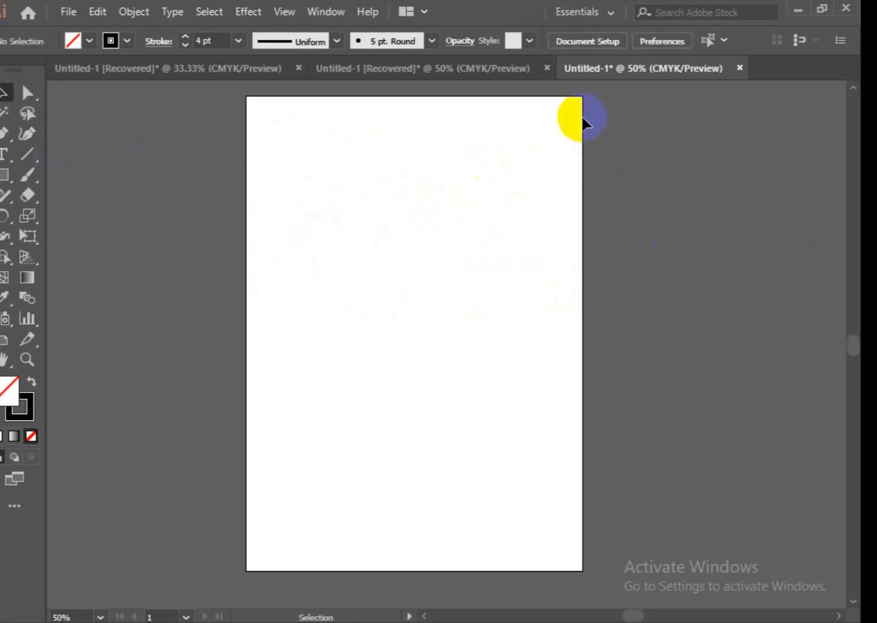
- Bring the kingfisher image from the recovered document into the blank Untitled-1 document and enlarge it proportionally beyond the page width
click(483, 70)
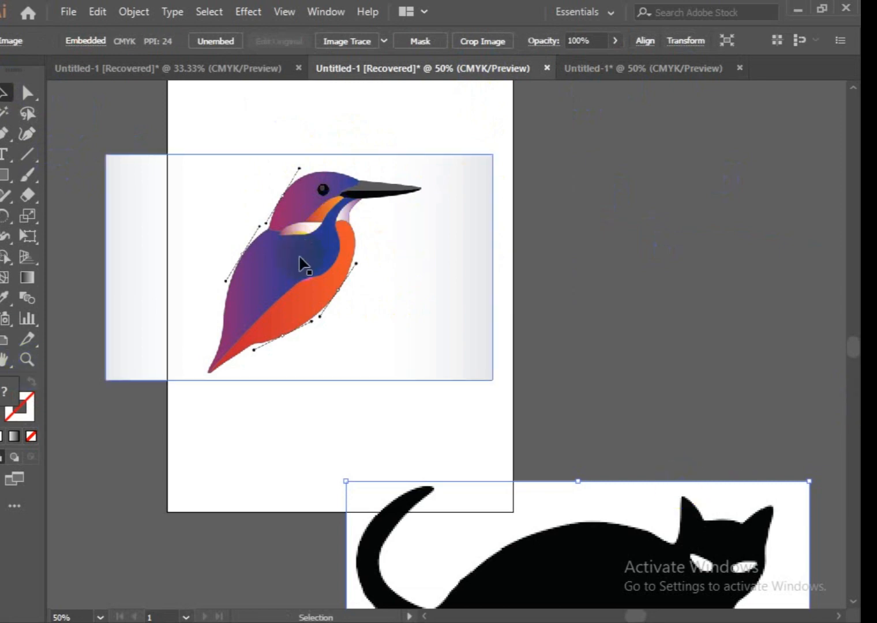
drag(300, 261, 415, 276)
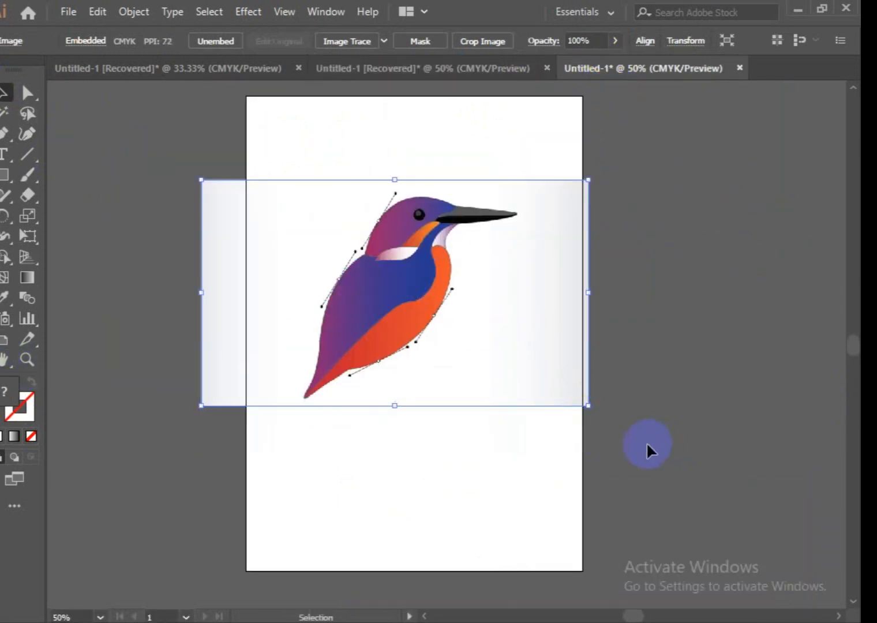
drag(588, 406, 654, 443)
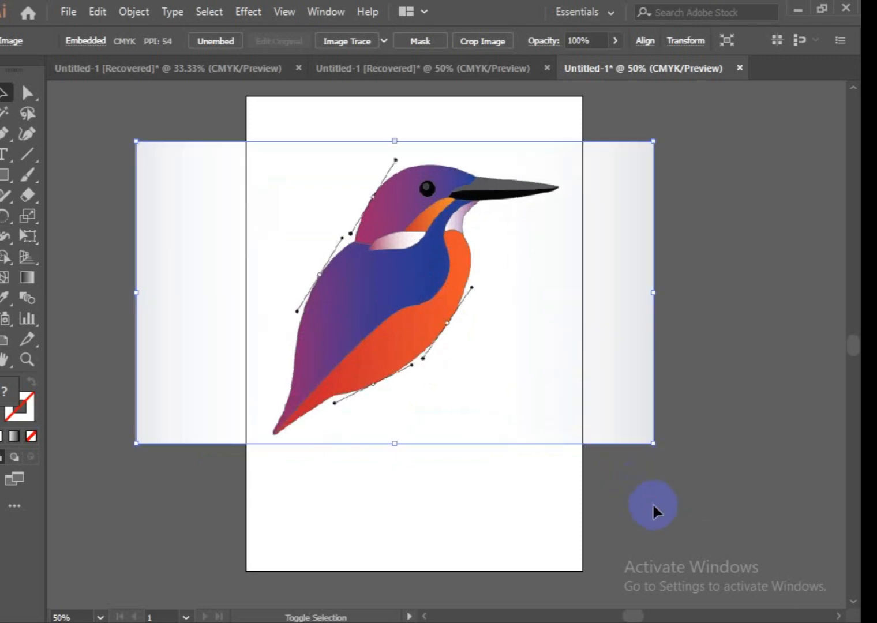
- Reposition the kingfisher image so the whole bird sits on the page, and deselect it
click(189, 261)
click(485, 323)
drag(484, 321, 480, 363)
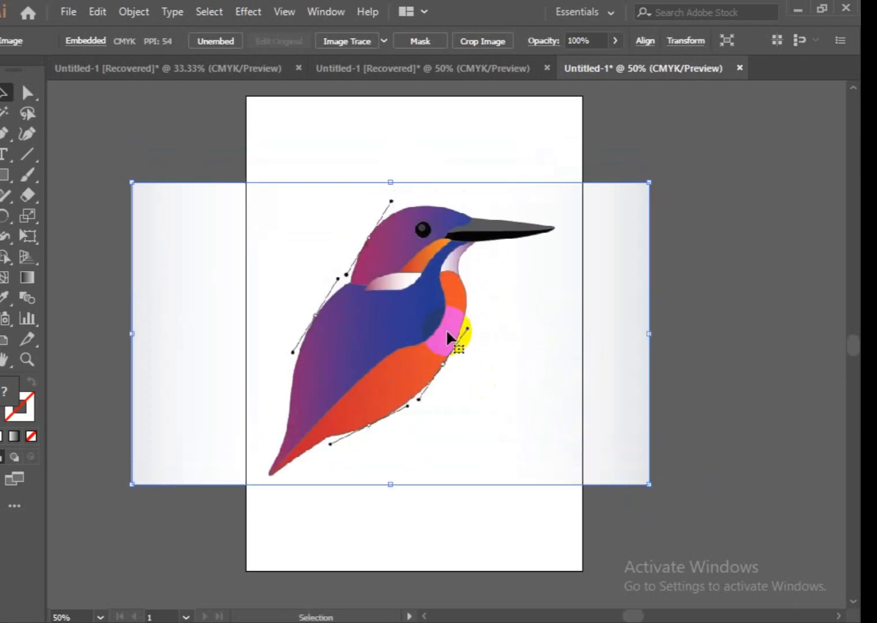
drag(443, 317, 434, 271)
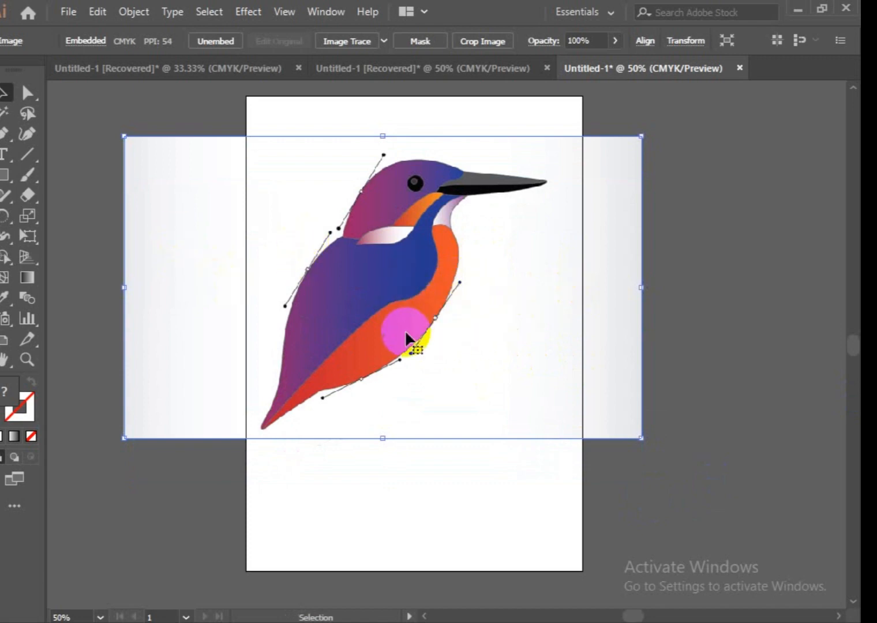
key(ctrl+shift+a)
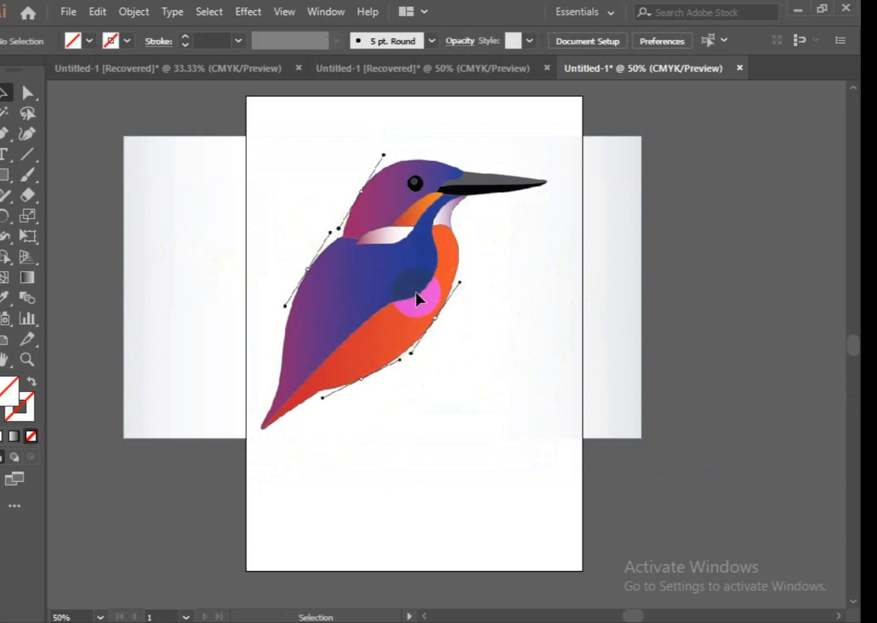
- Trace the bird's upper contour with the Curvature tool, from the tail tip along the back and head to the beak tip
click(26, 134)
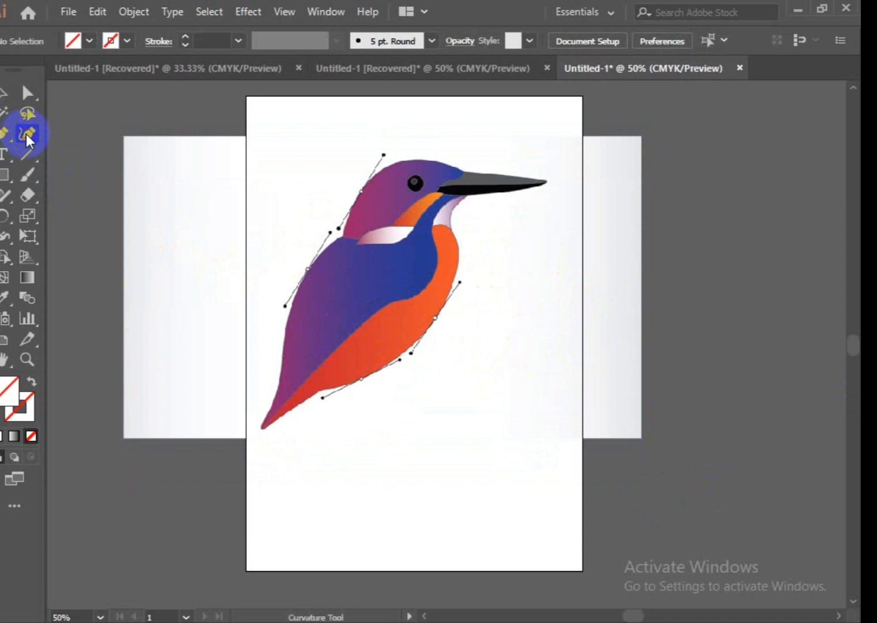
click(260, 428)
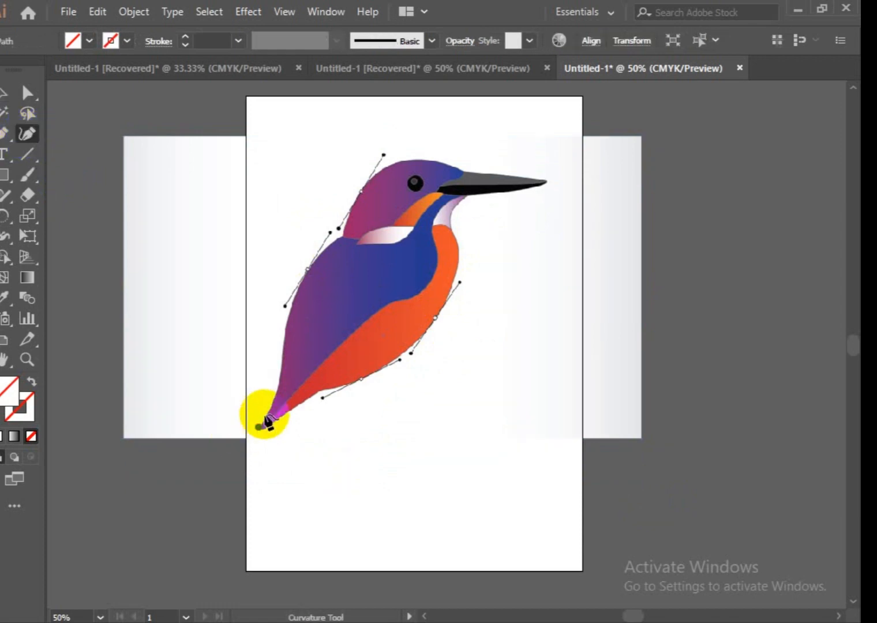
click(282, 349)
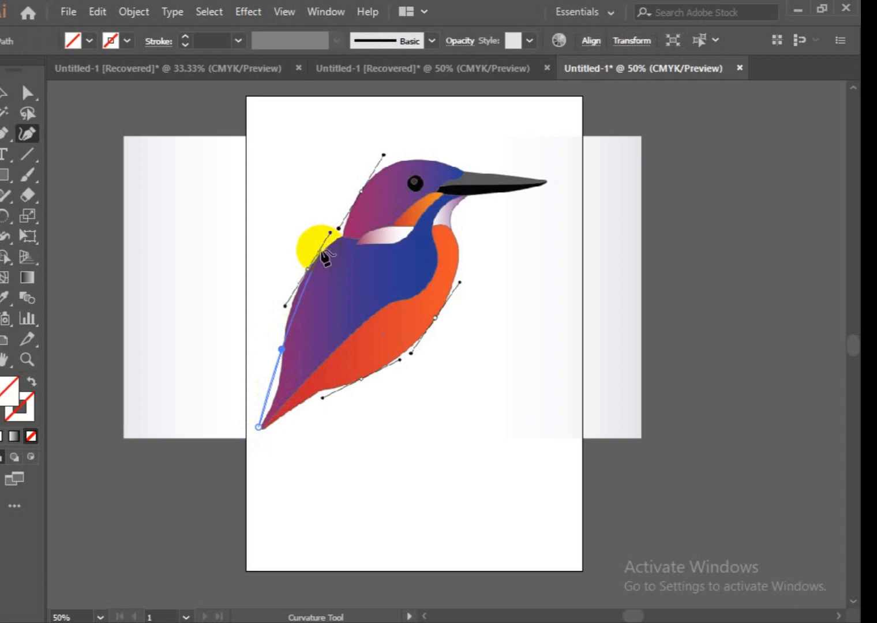
click(321, 250)
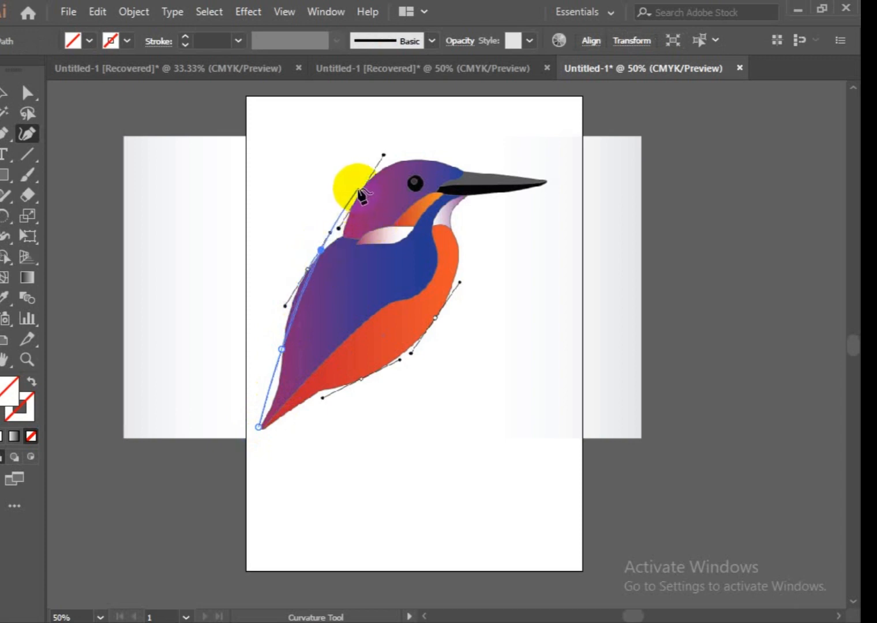
click(365, 185)
click(449, 166)
click(547, 184)
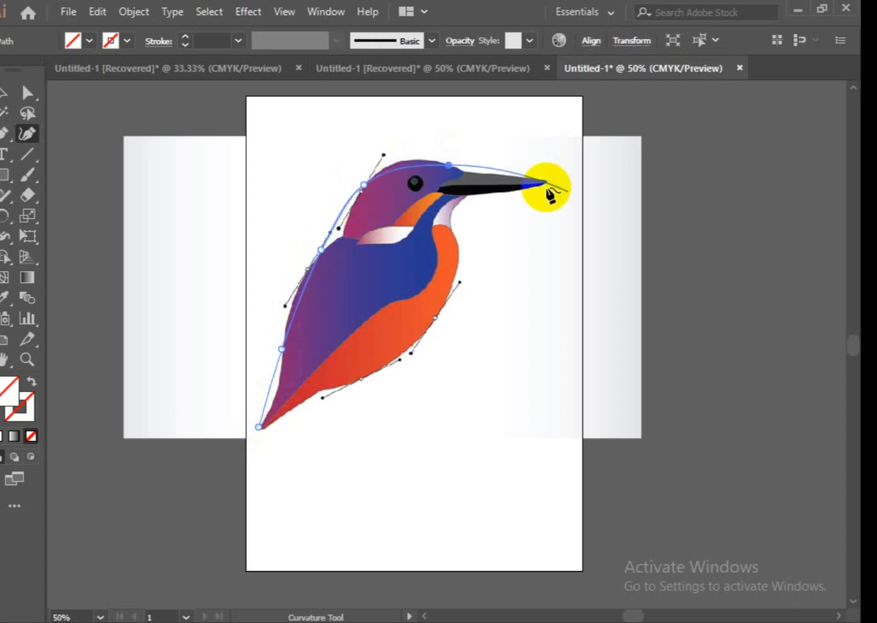
- Continue the curved path from the beak along the throat, breast and belly, and close it at the tail tip
click(466, 197)
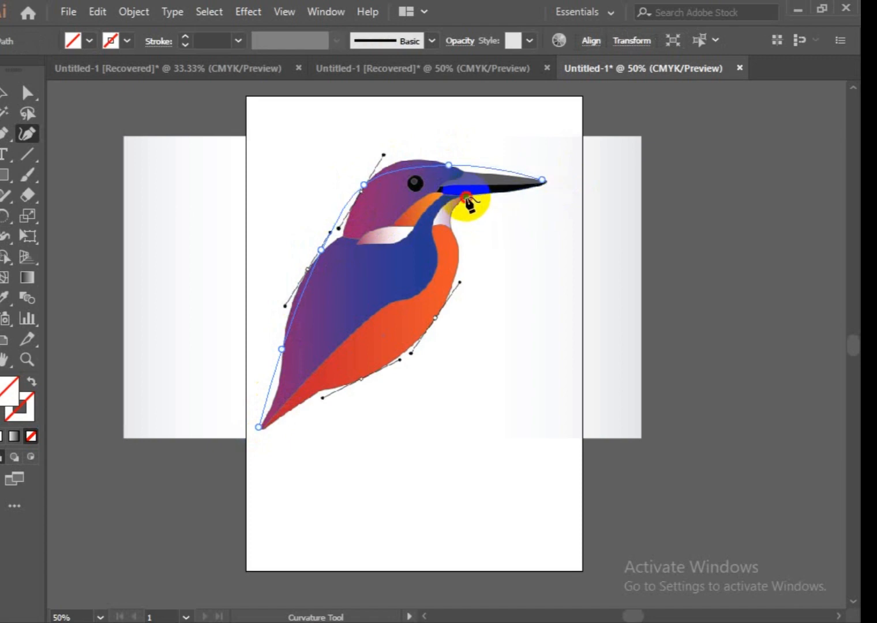
click(452, 230)
click(449, 299)
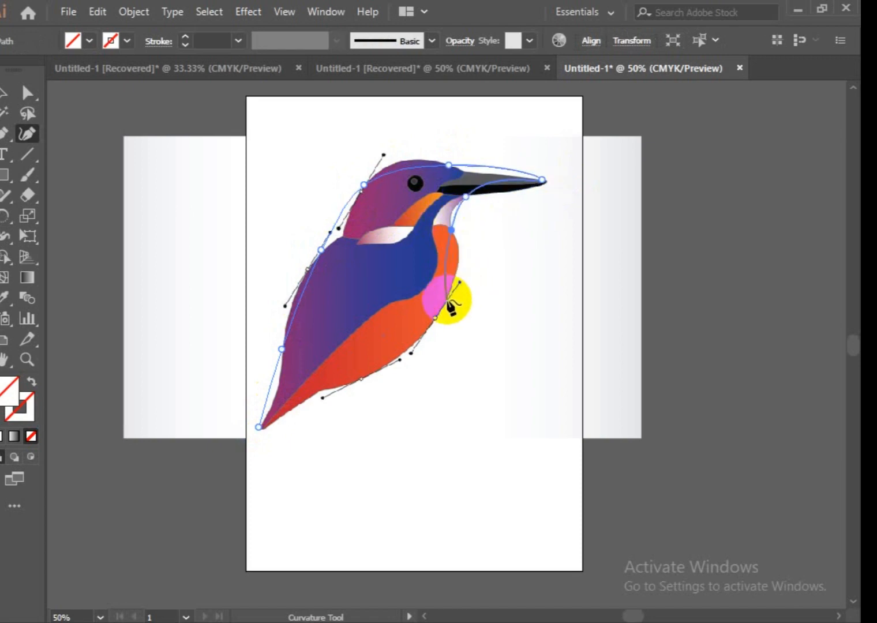
click(371, 374)
click(317, 393)
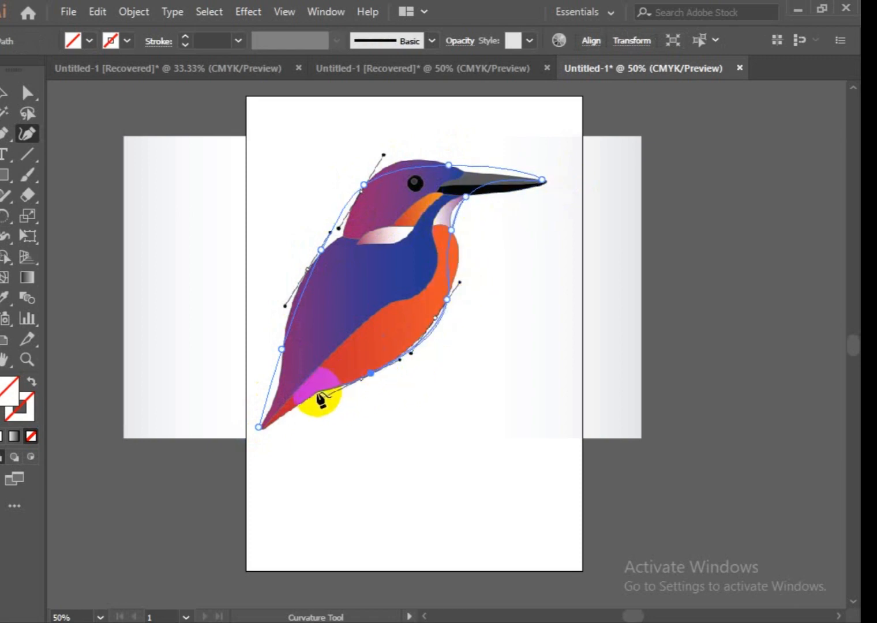
click(258, 427)
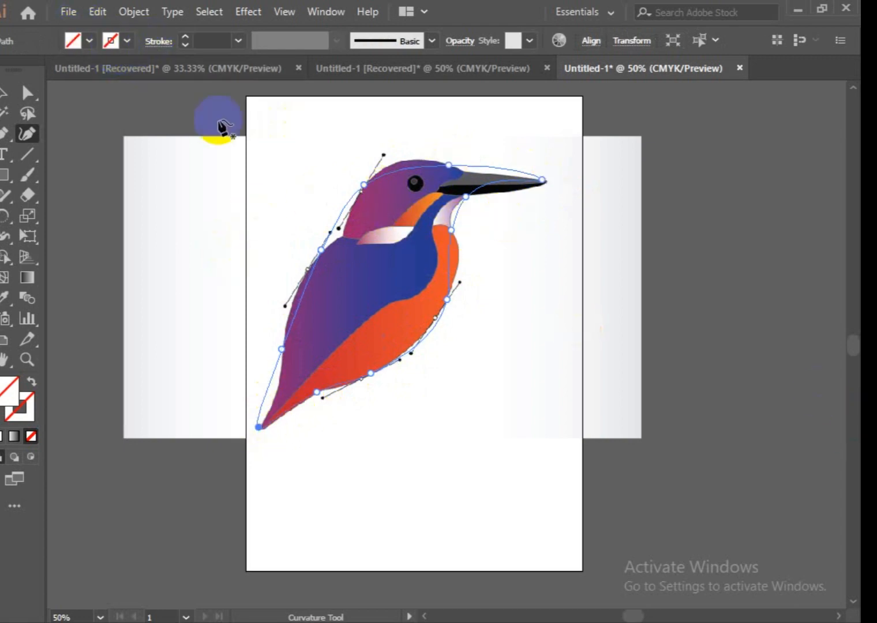
- Give the traced outline a black stroke with a weight of 2 pt
click(111, 41)
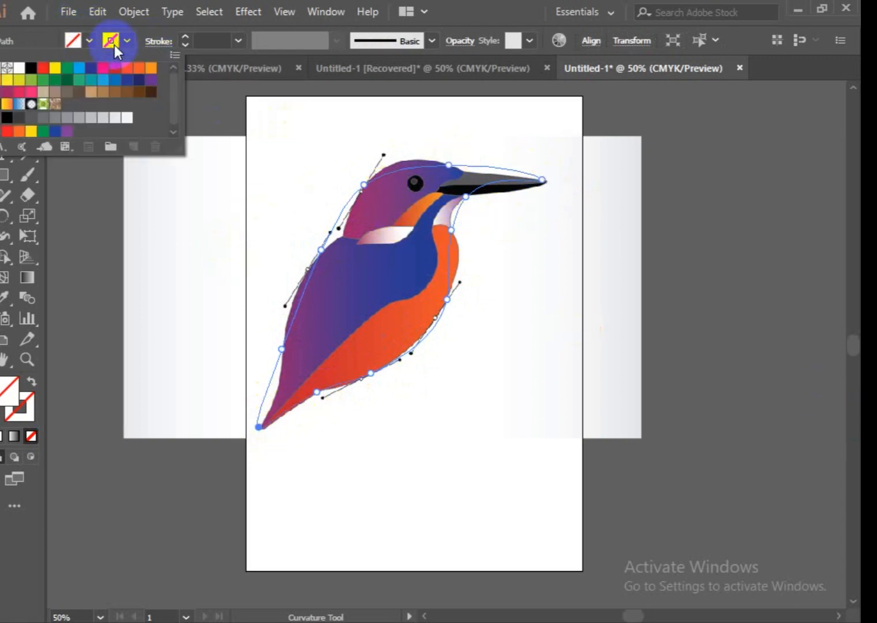
click(31, 70)
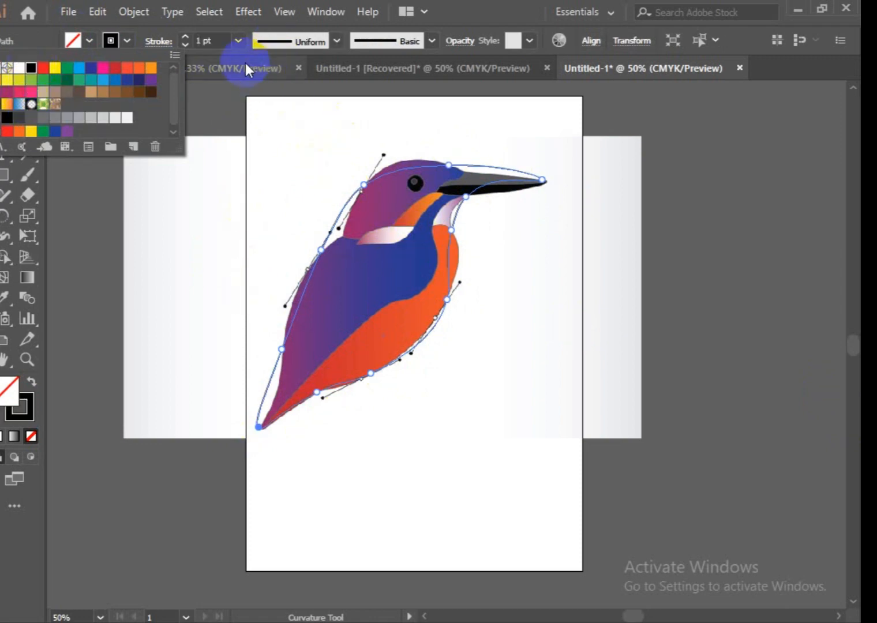
click(237, 39)
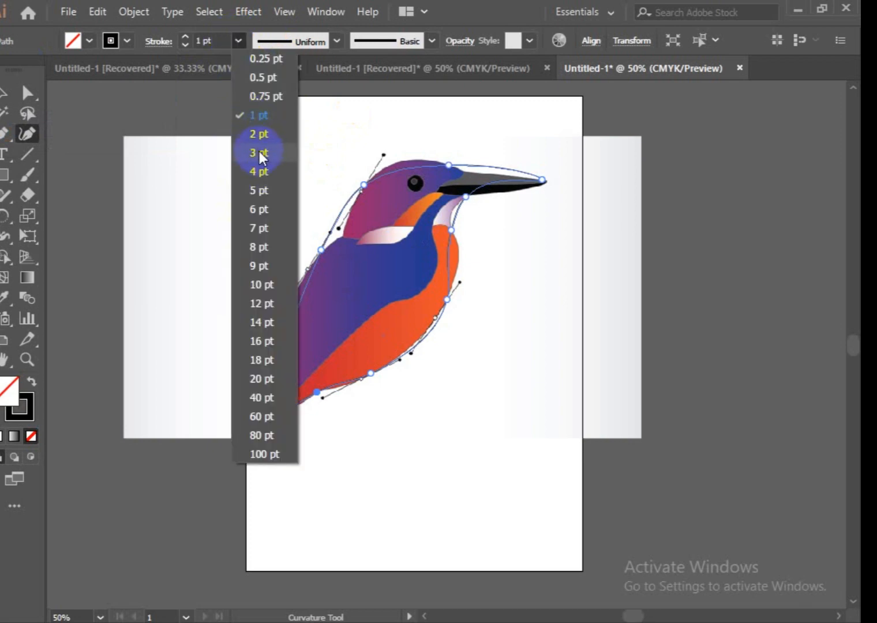
click(257, 134)
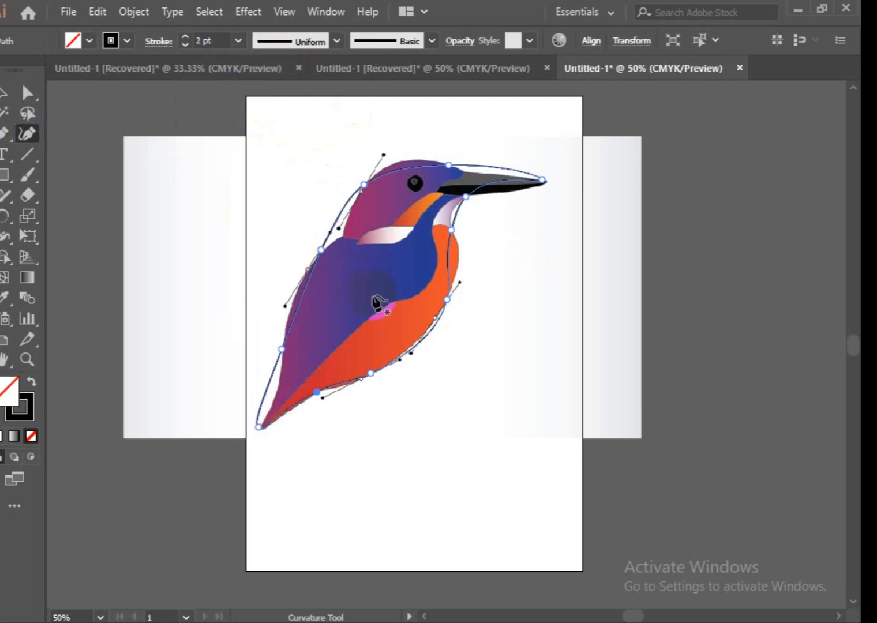
- Add and adjust anchor points with the Curvature tool so the outline follows the crown of the head and both beak edges
scroll(376, 303, up, 3)
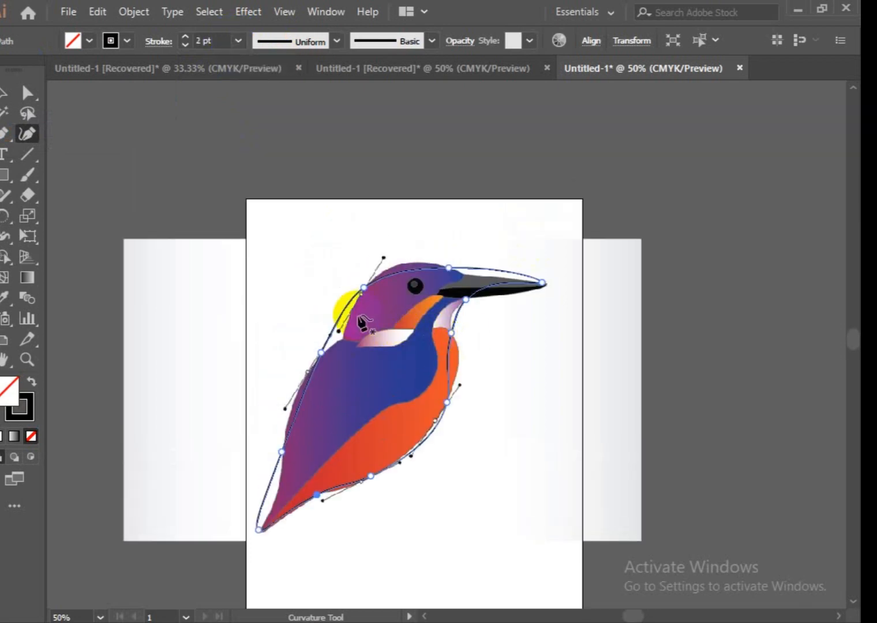
scroll(358, 317, up, 2)
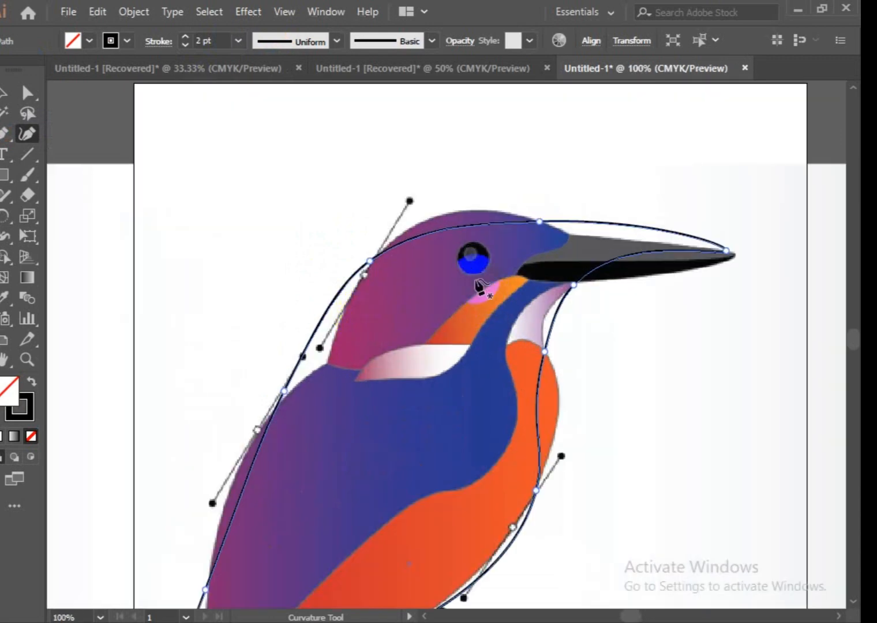
click(451, 215)
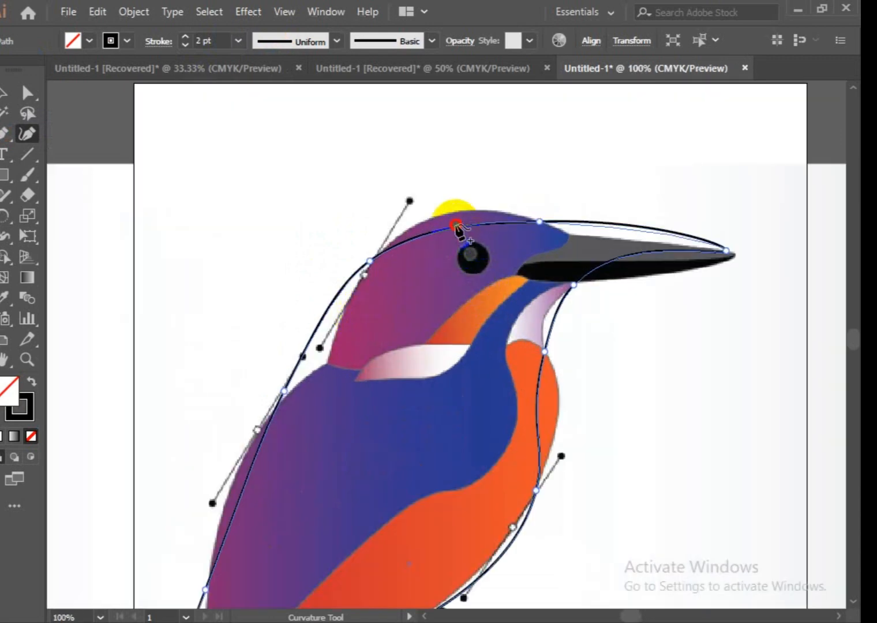
drag(450, 215, 449, 211)
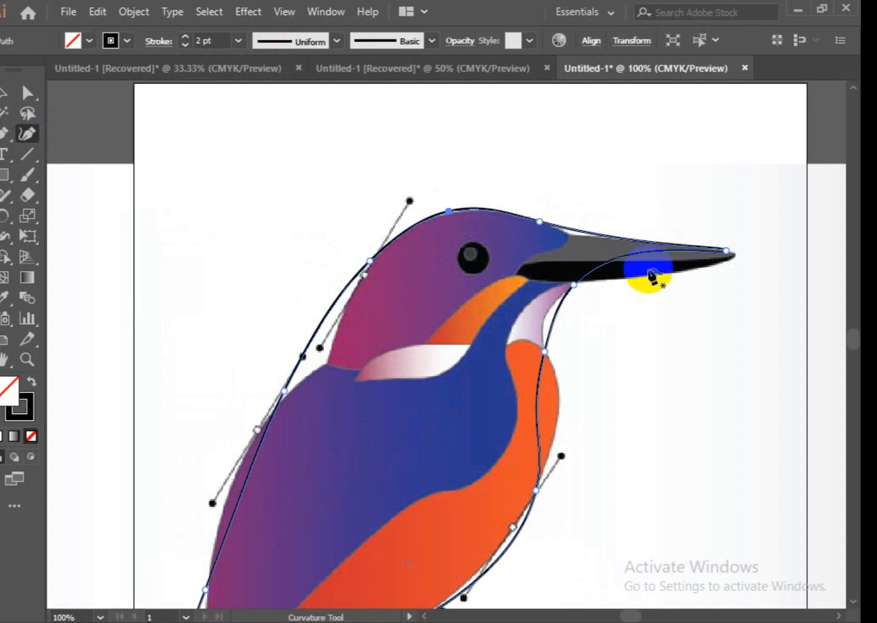
drag(577, 231, 557, 231)
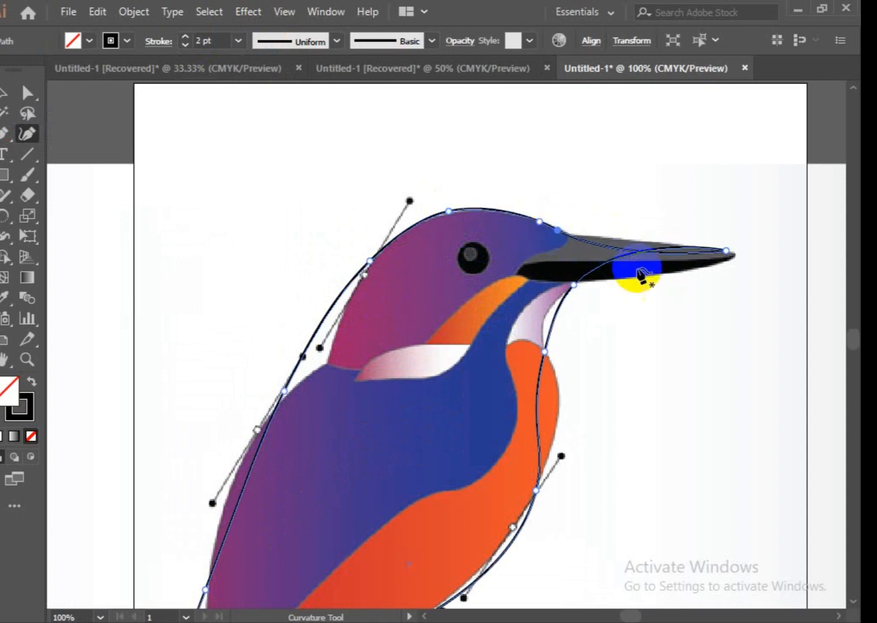
drag(642, 253, 670, 273)
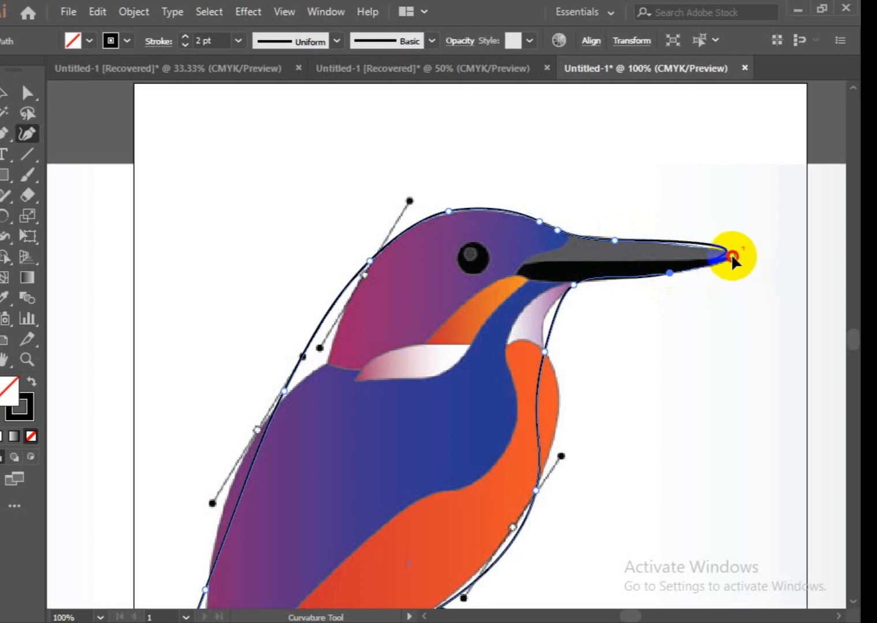
click(731, 253)
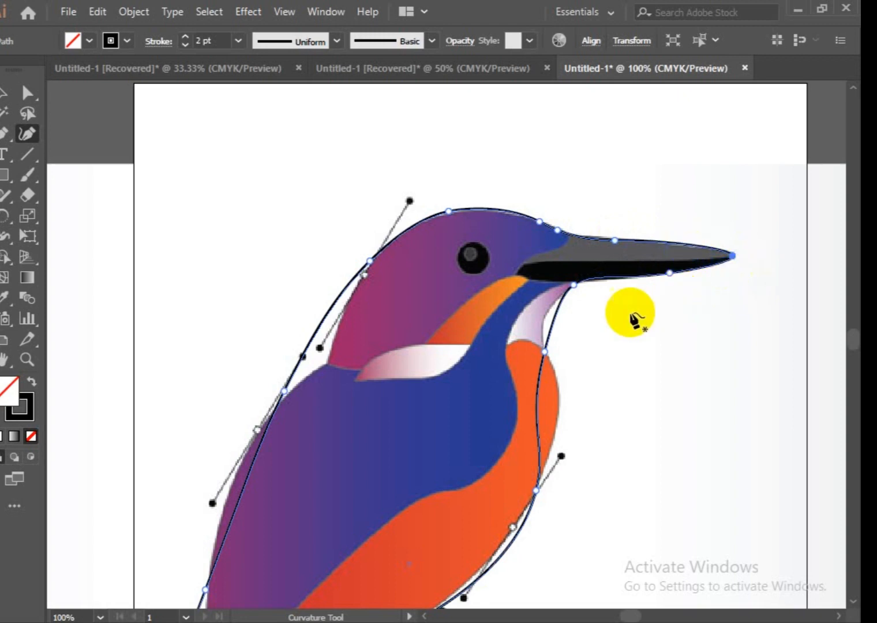
- Add and adjust anchor points with the Curvature tool so the outline follows the lower beak base, throat and orange breast
click(598, 282)
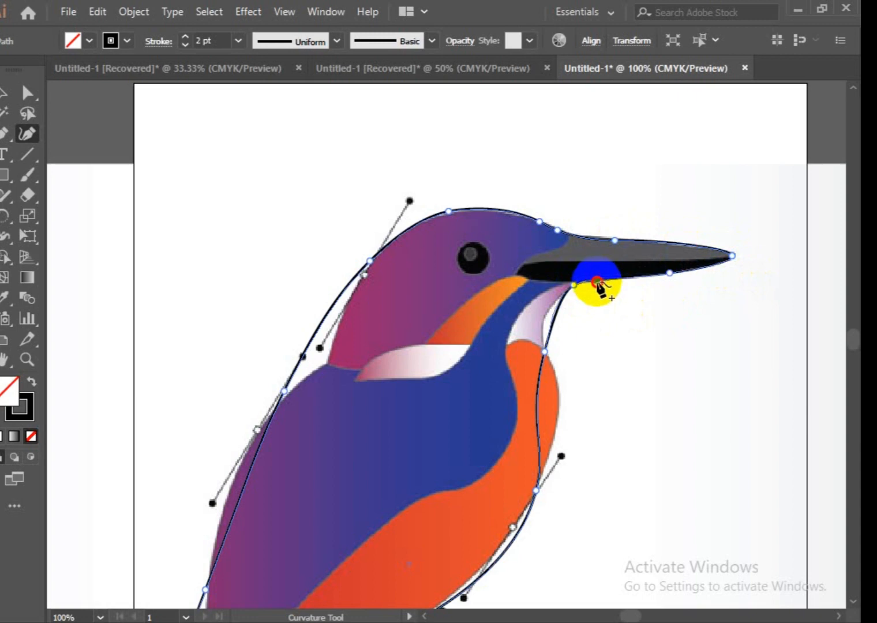
click(544, 327)
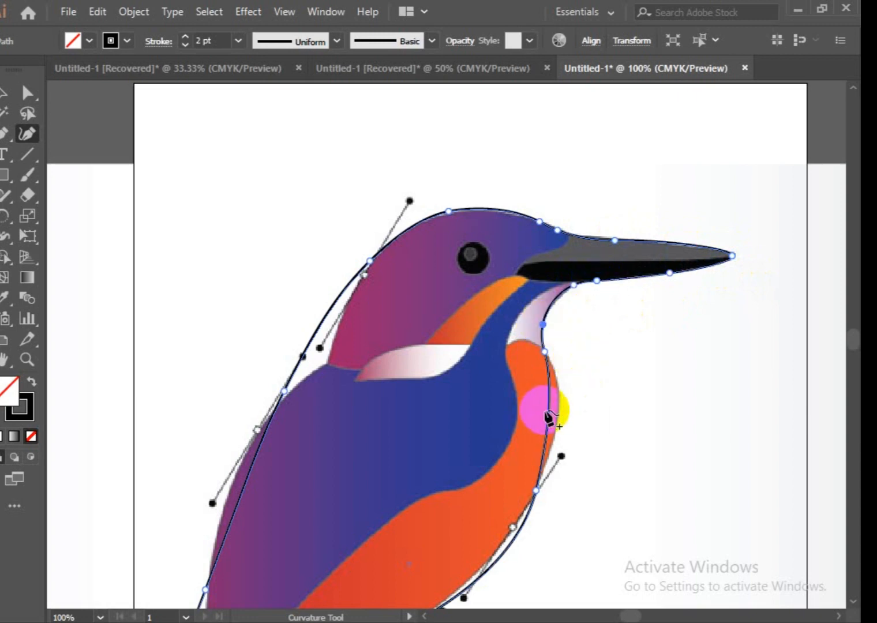
drag(545, 411, 553, 411)
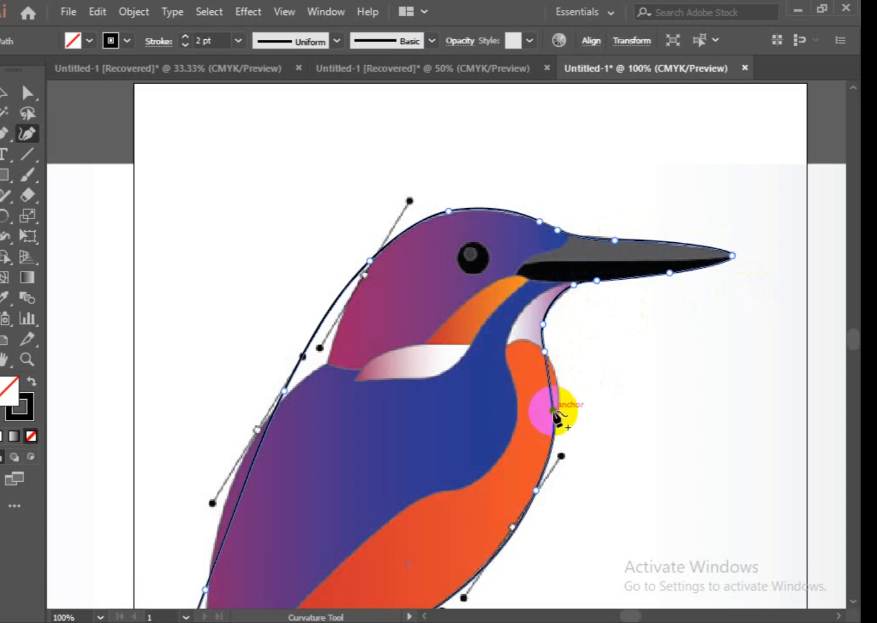
click(553, 376)
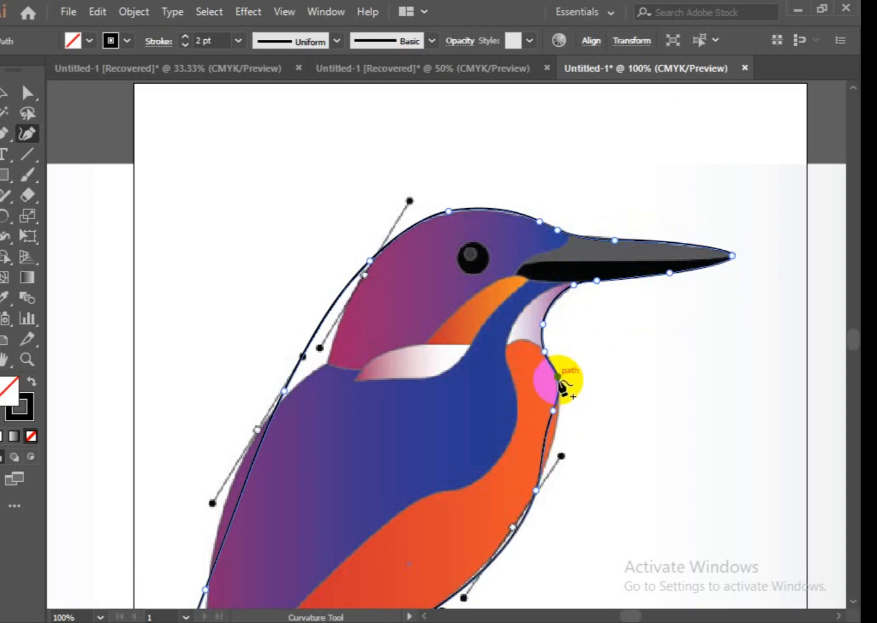
click(549, 437)
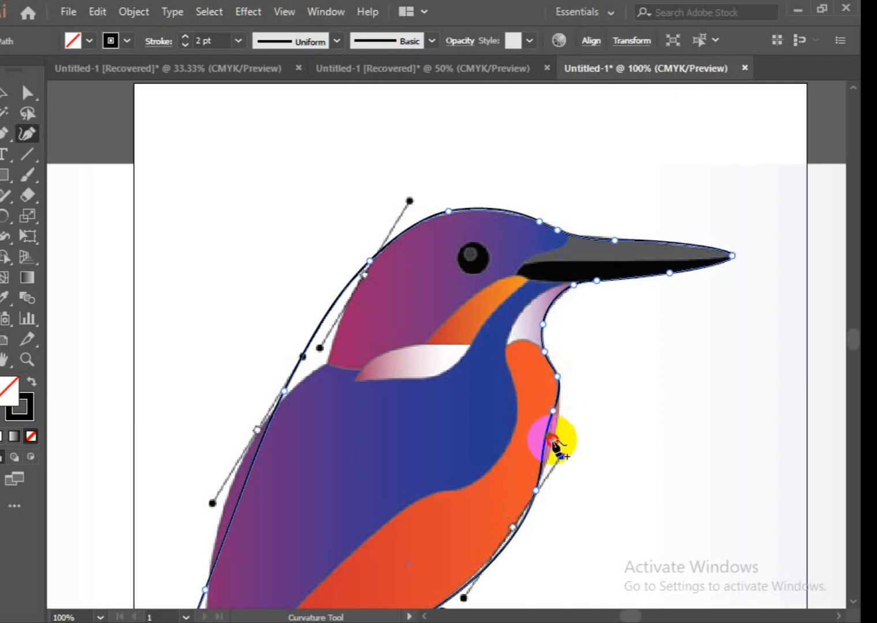
drag(549, 437, 559, 411)
- Fit the outline to the lower belly and tail underside with added anchor points, and move the end anchor onto the tail tip
scroll(594, 364, down, 3)
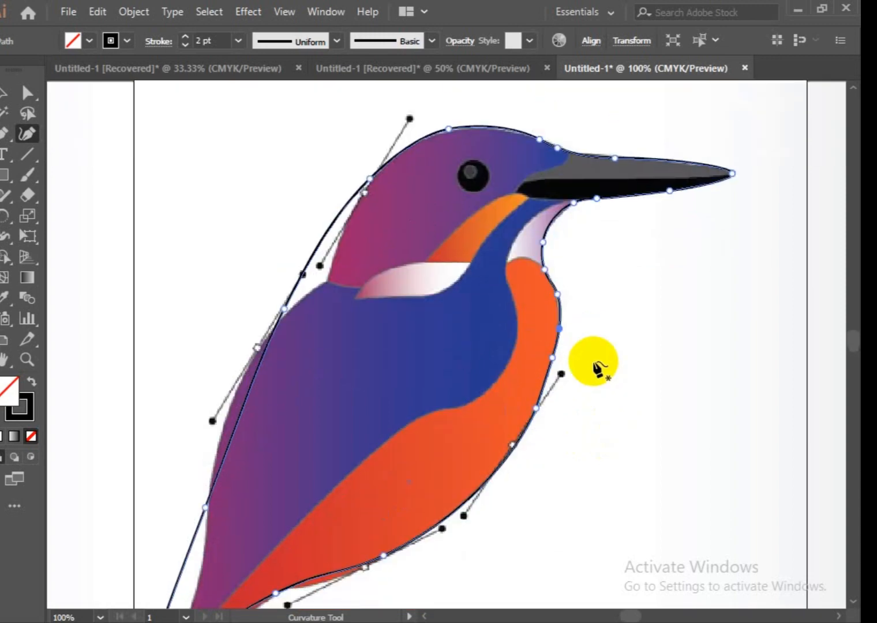
scroll(594, 365, down, 2)
scroll(497, 490, down, 2)
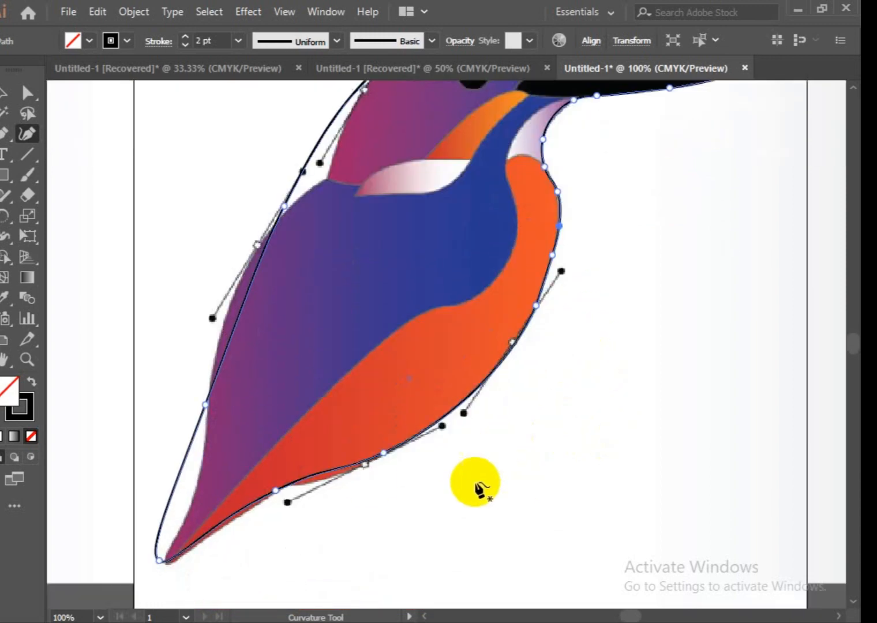
click(296, 482)
drag(318, 476, 319, 484)
click(278, 490)
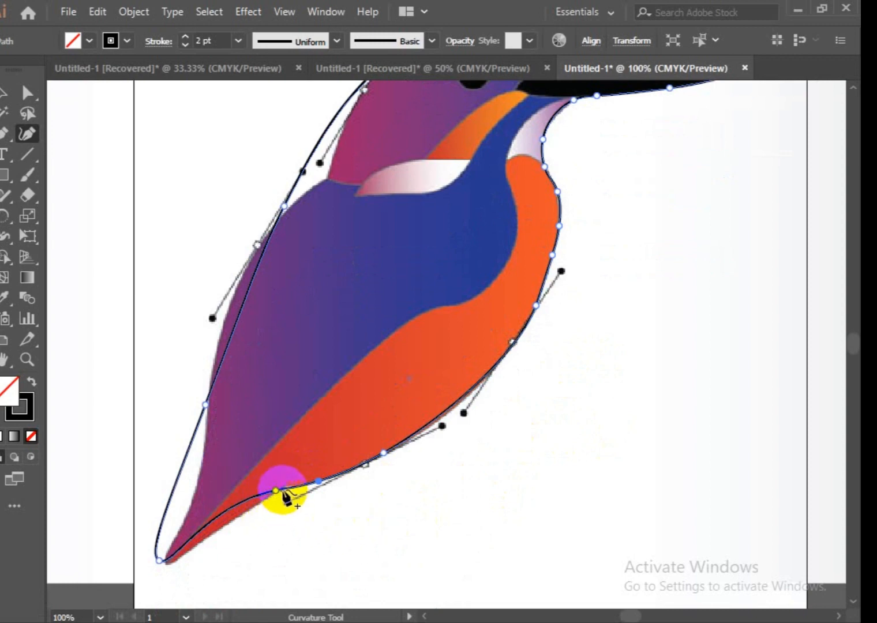
drag(225, 511, 230, 522)
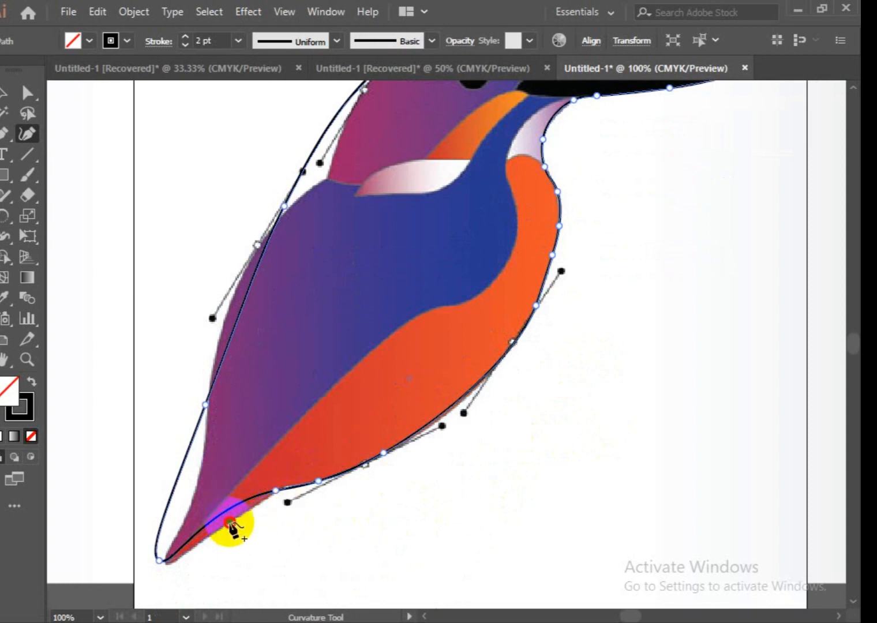
click(272, 494)
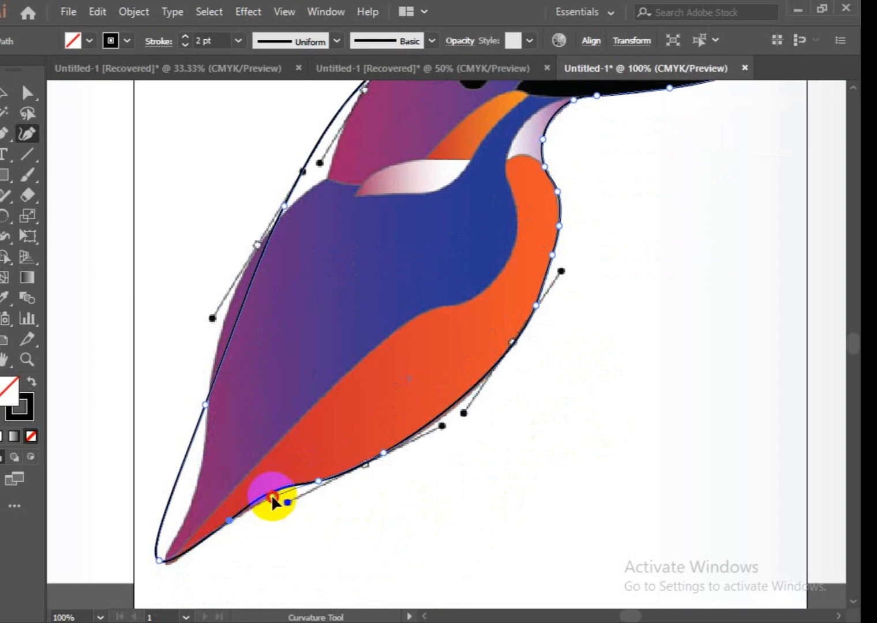
drag(159, 557, 168, 566)
click(167, 562)
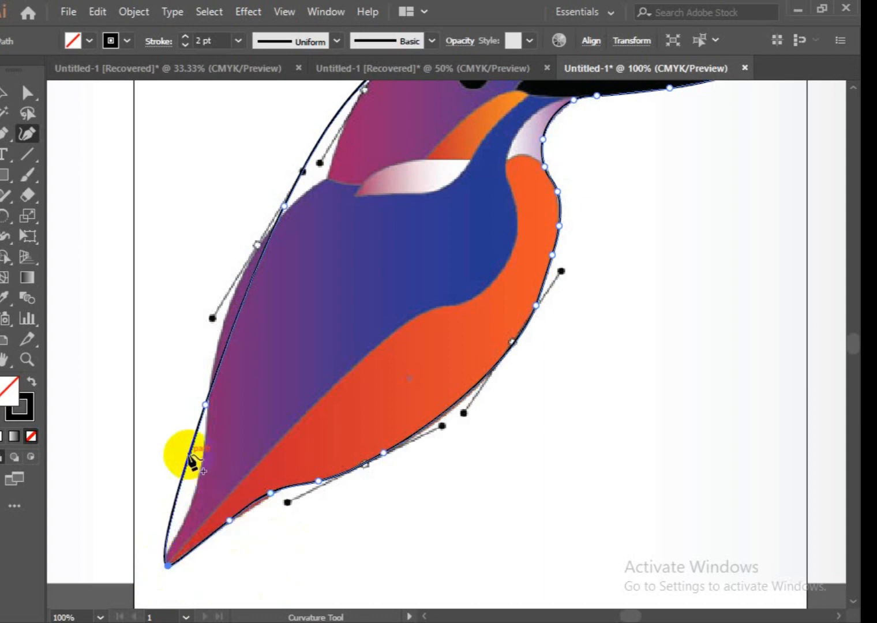
- Add and reposition anchor points so the outline follows the bird's lower back from the tail up to mid-back
drag(189, 457, 202, 474)
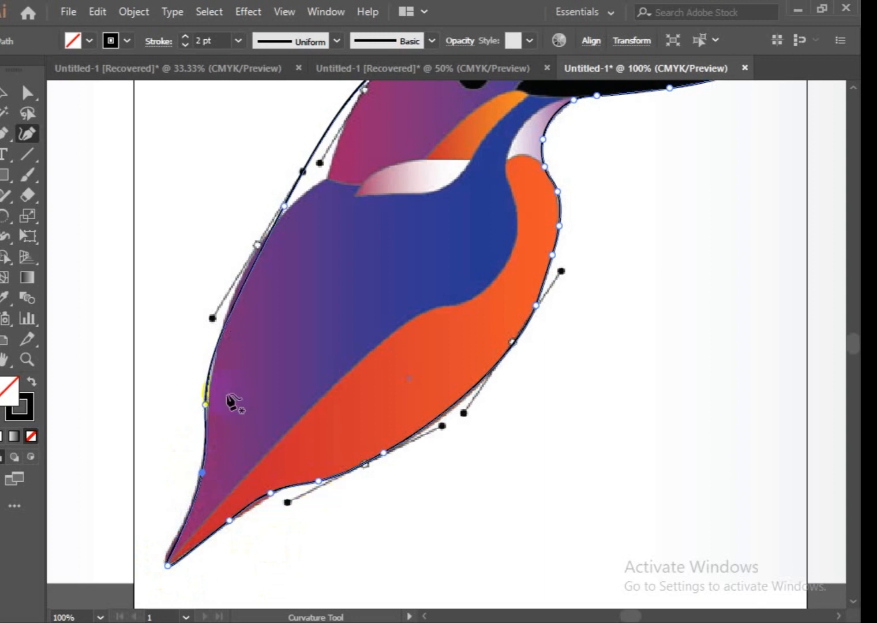
click(206, 403)
click(206, 390)
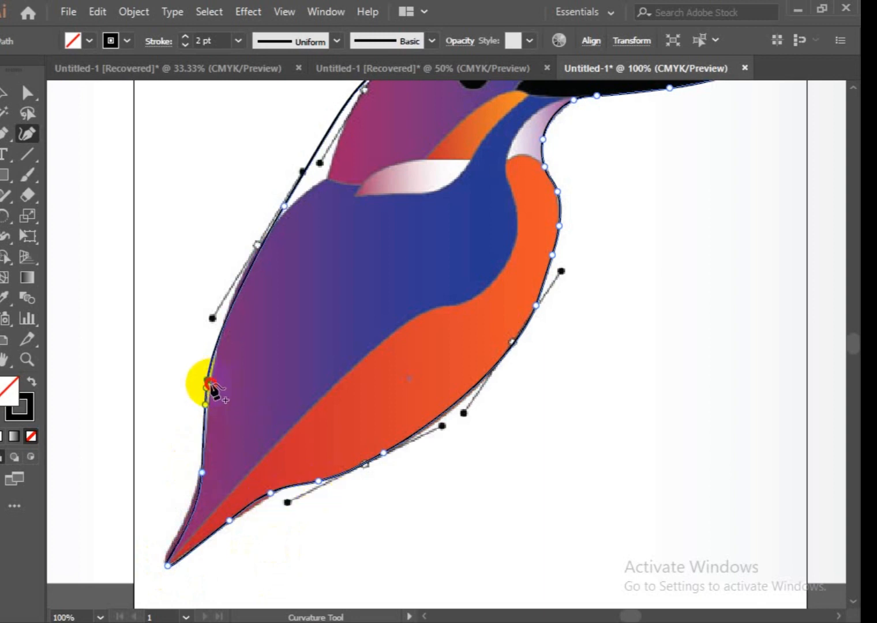
drag(208, 385, 209, 386)
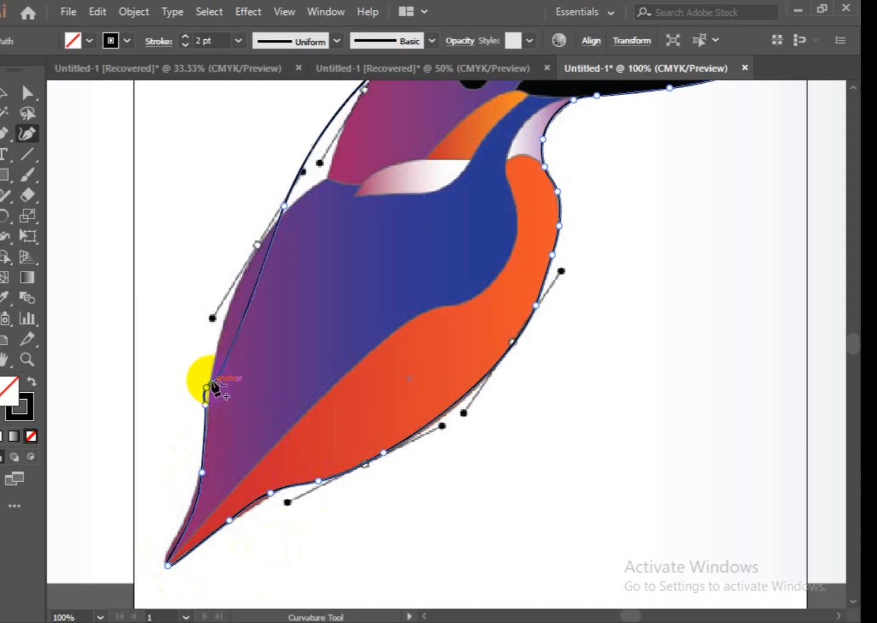
click(250, 290)
drag(250, 292, 236, 281)
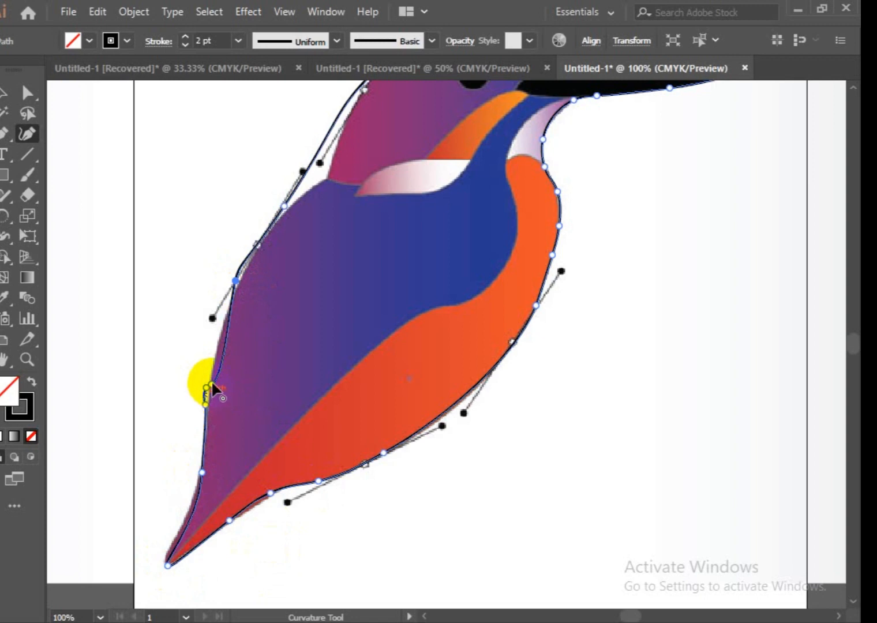
drag(212, 364, 214, 357)
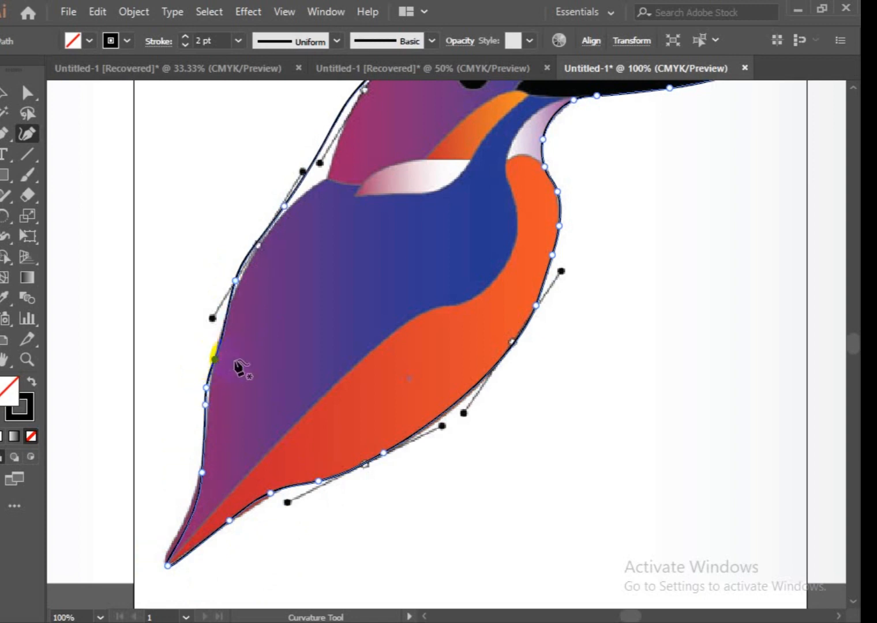
click(207, 403)
click(206, 405)
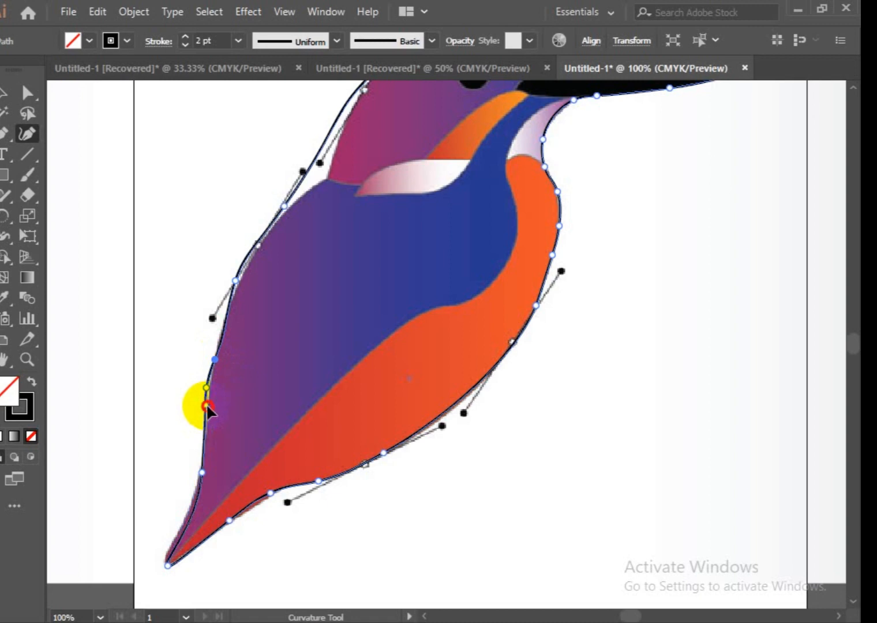
click(207, 406)
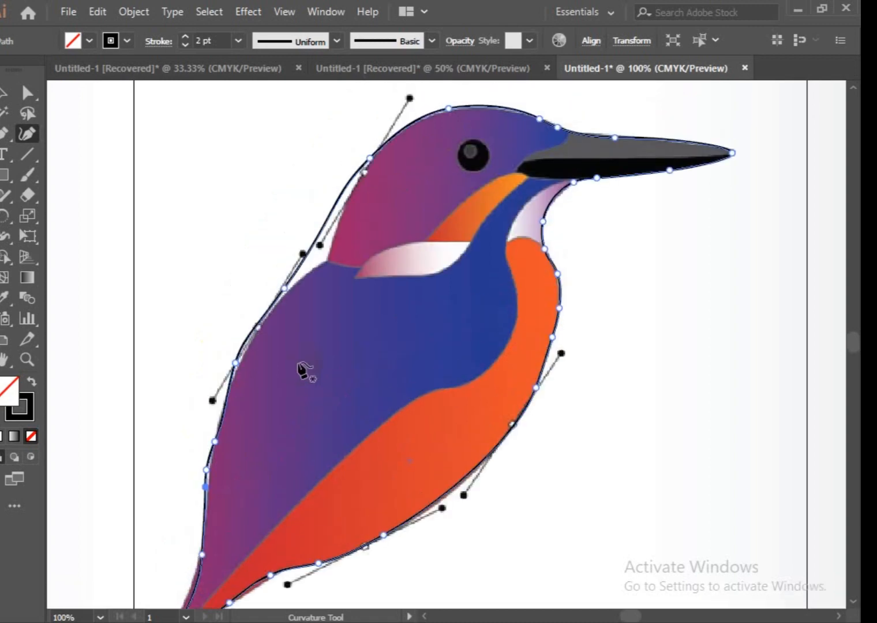
- Refine the upper back by adding and shifting anchor points up to where the back meets the neck
scroll(277, 358, up, 1)
click(261, 349)
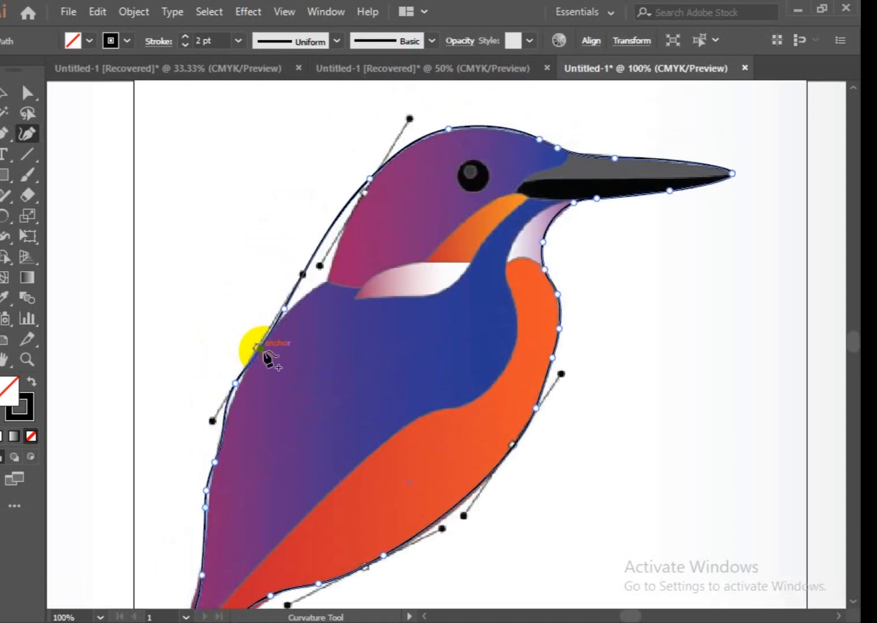
drag(233, 384, 239, 388)
mouse_move(315, 282)
mouse_down()
mouse_move(311, 267)
mouse_move(319, 287)
mouse_up()
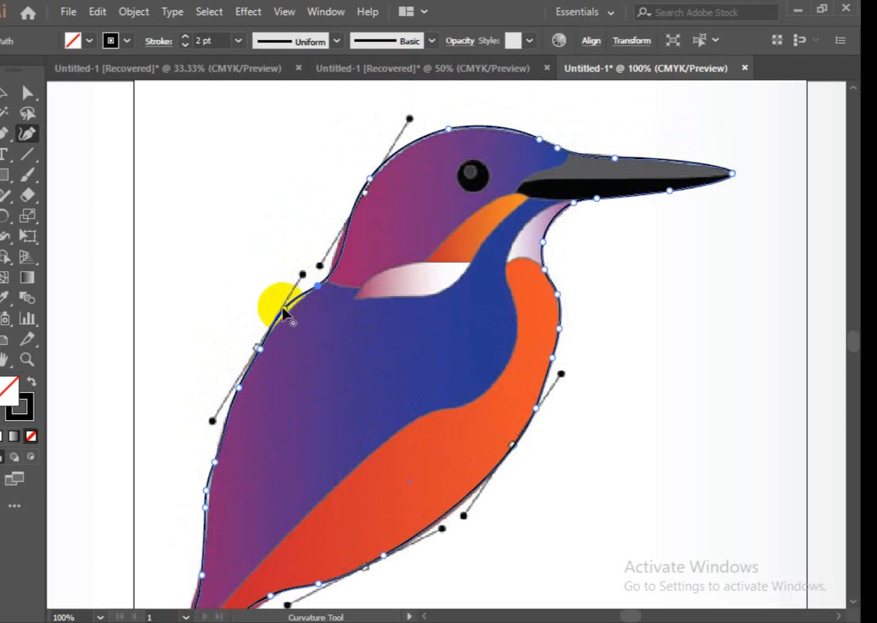
click(285, 311)
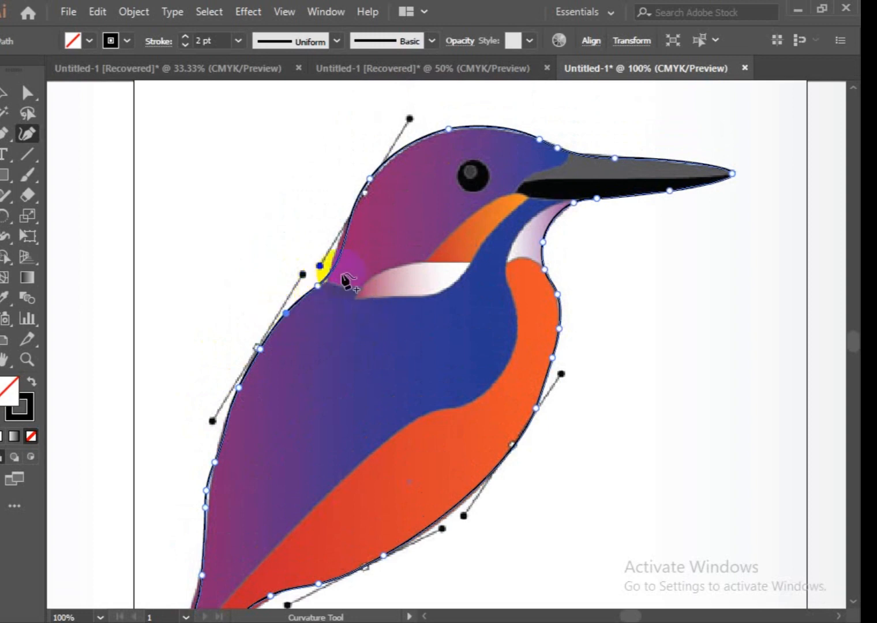
- Shape the nape by adding and moving anchor points around the corner between the back of the head and the back
drag(343, 239, 340, 240)
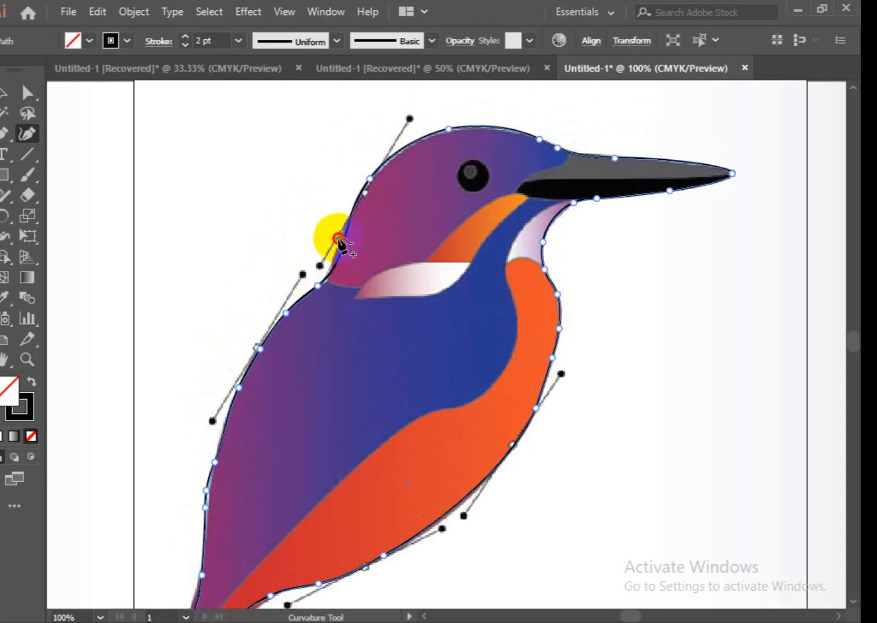
click(326, 280)
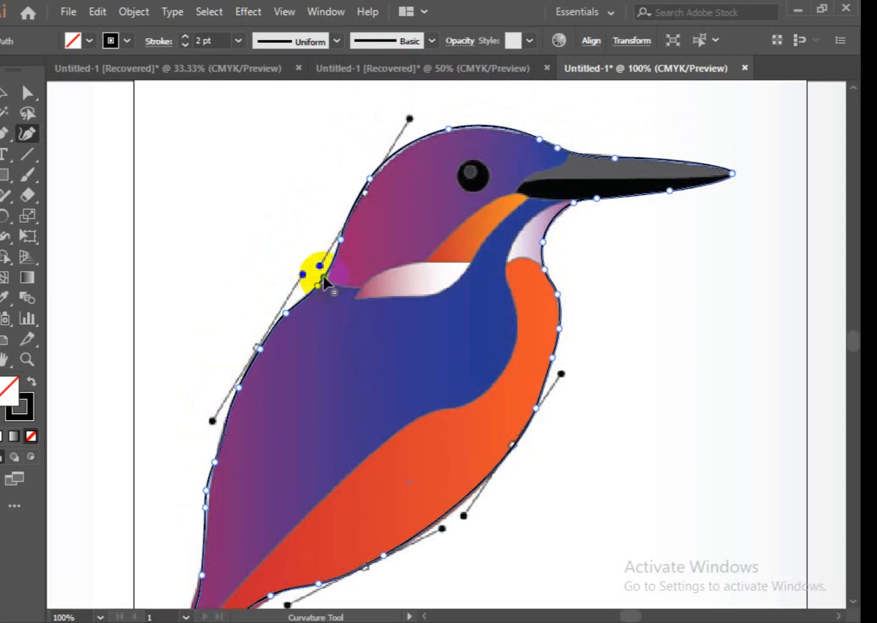
drag(323, 277, 328, 282)
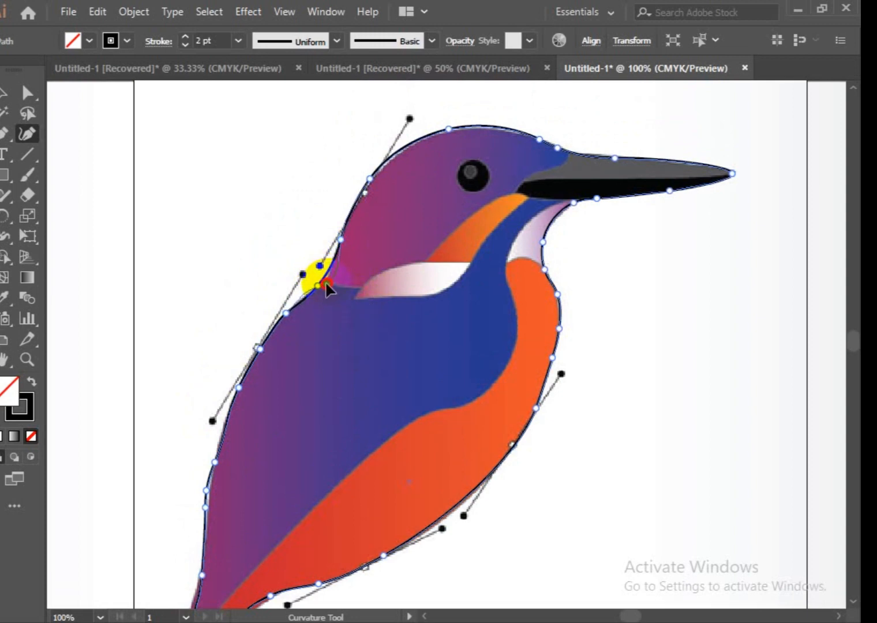
drag(333, 287, 336, 290)
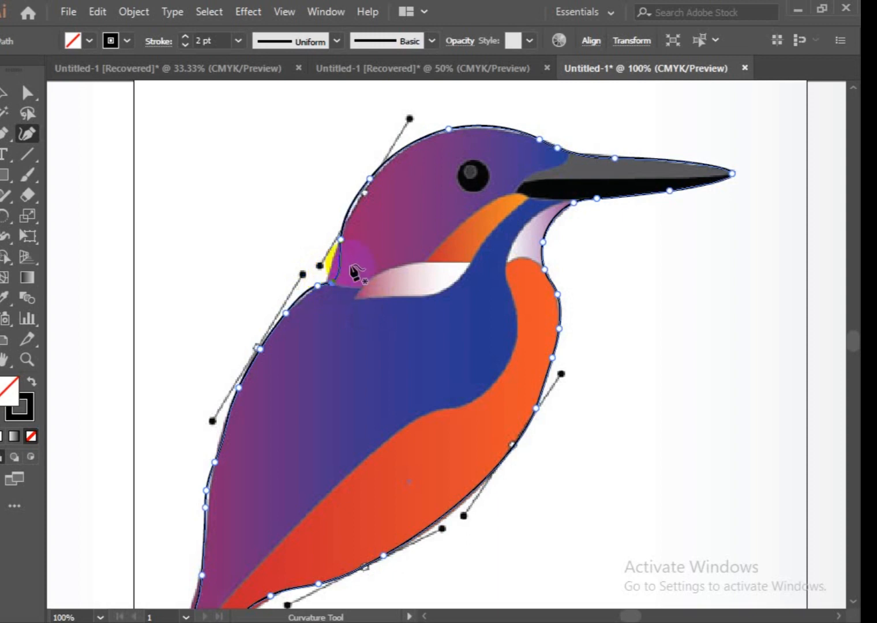
click(340, 243)
drag(340, 242, 343, 225)
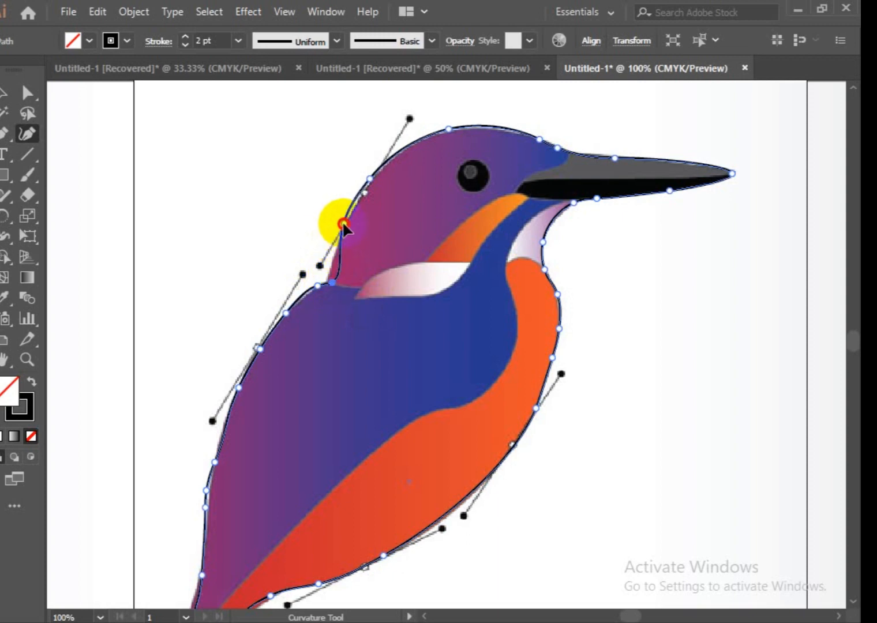
drag(335, 270, 329, 267)
scroll(399, 320, up, 2)
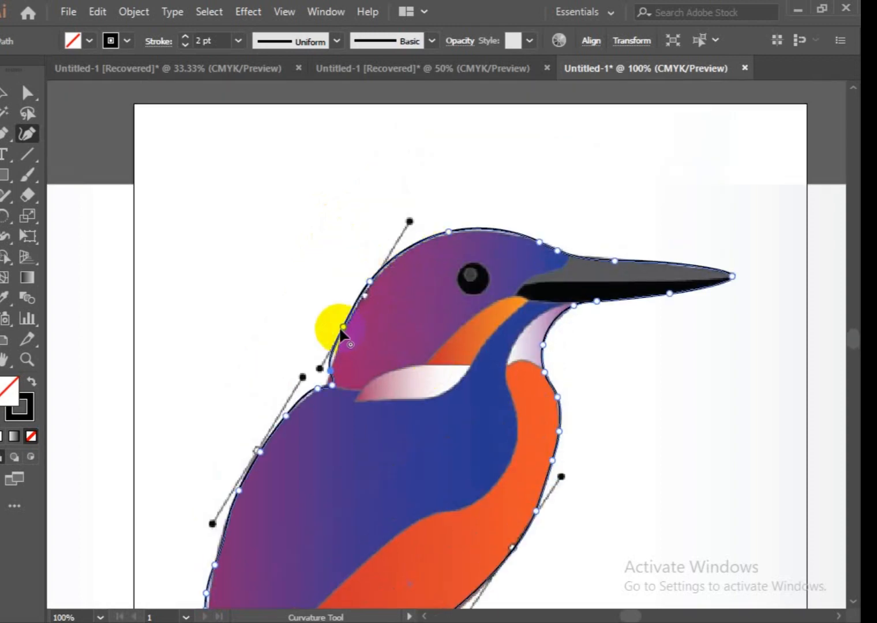
drag(341, 333, 343, 344)
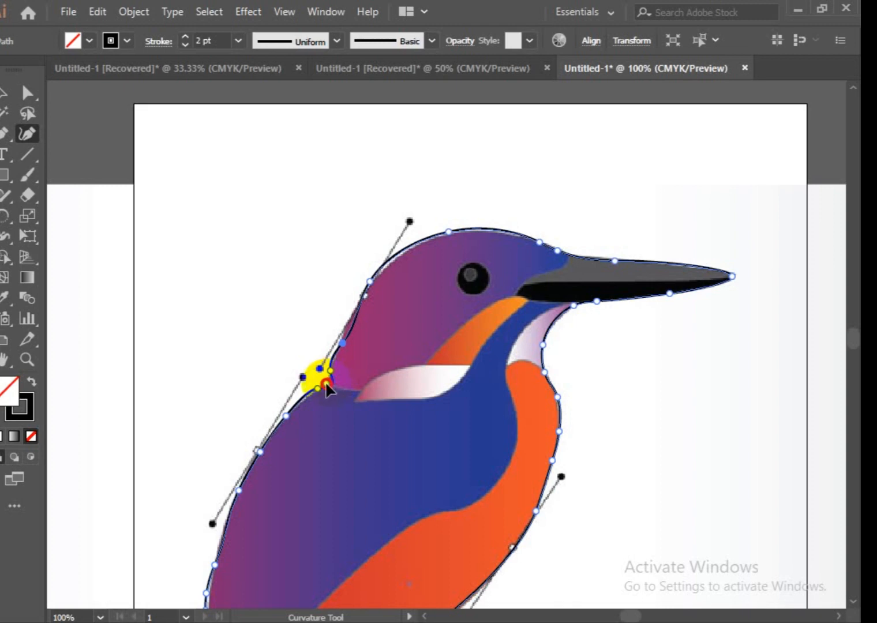
drag(327, 383, 328, 383)
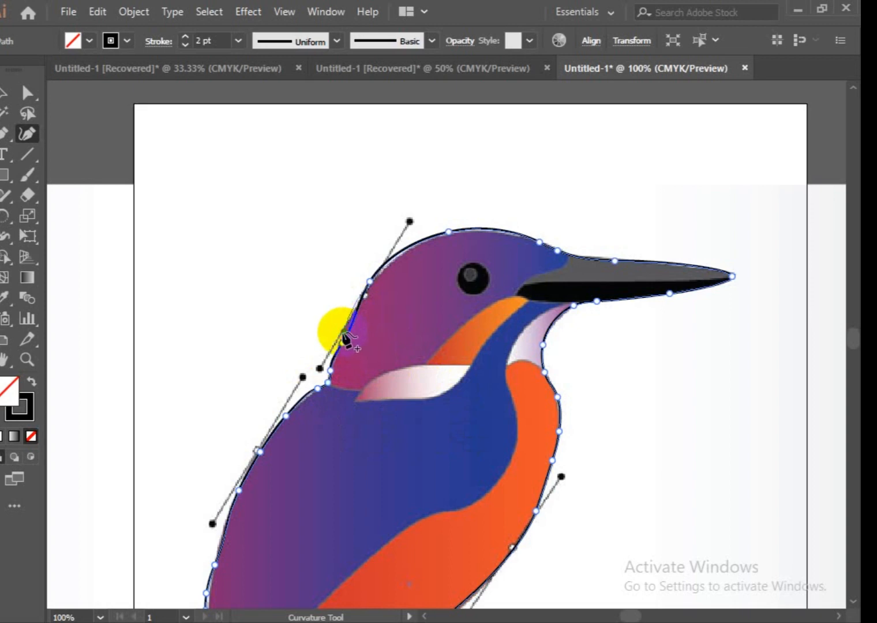
click(345, 334)
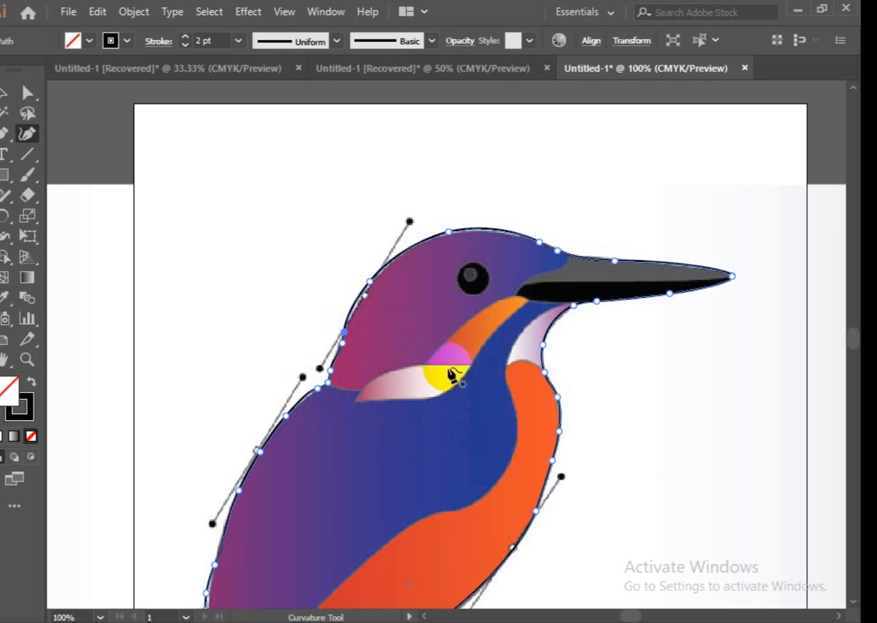
- Adjust the anchor points on the back of the head and the crown so the path follows the head's edge
click(372, 288)
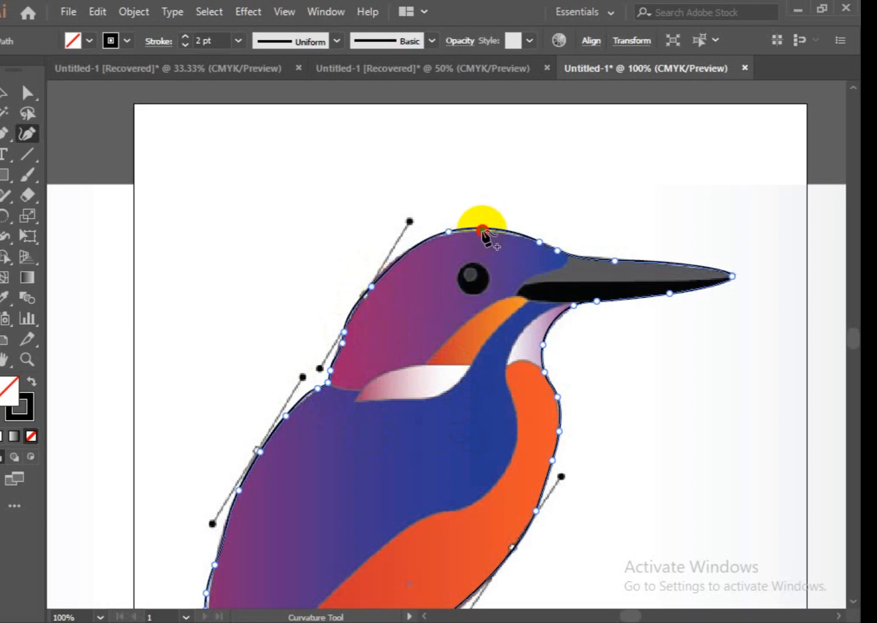
click(482, 230)
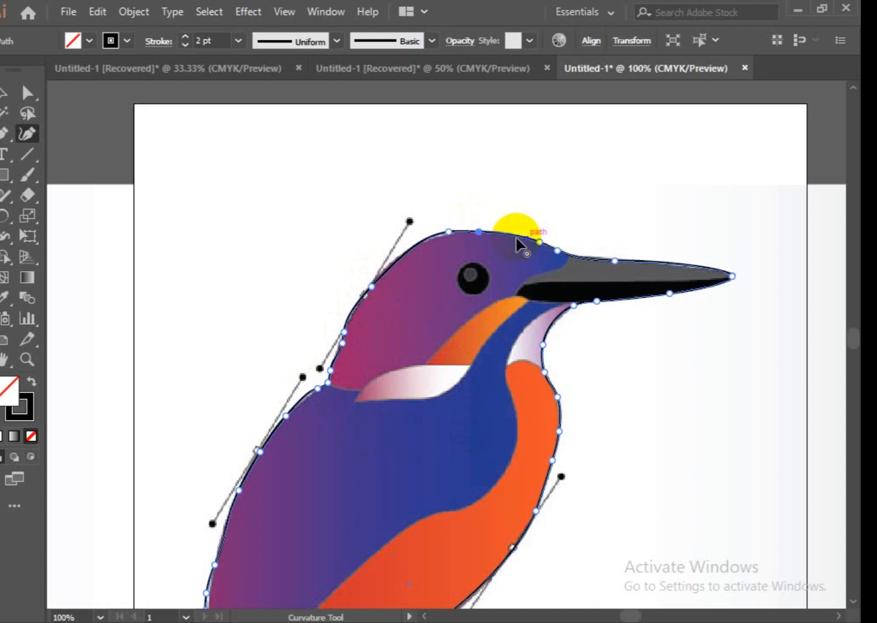
click(445, 233)
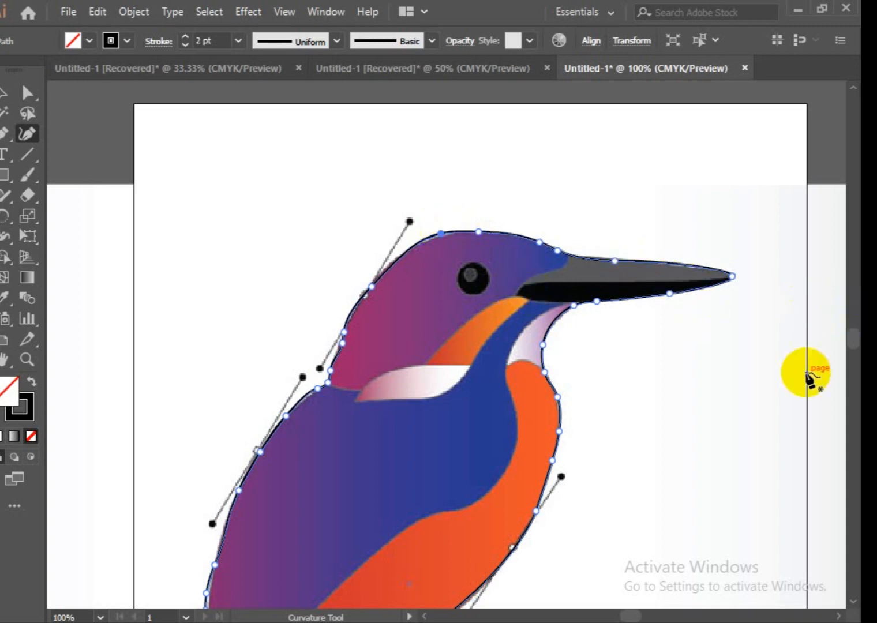
- Add and adjust anchor points around the tail tip so the outline follows its pointed end
scroll(658, 349, down, 5)
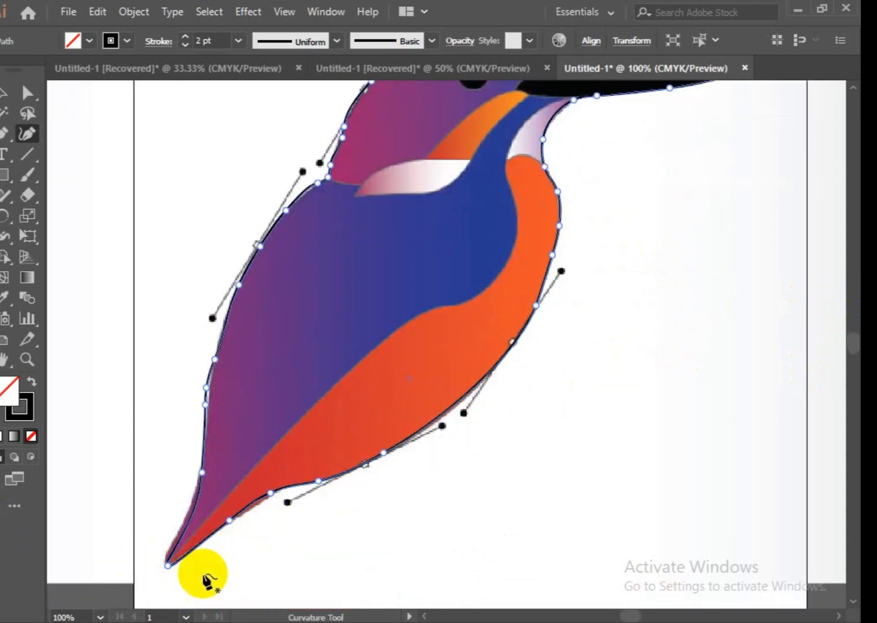
mouse_move(169, 559)
mouse_down()
mouse_move(168, 565)
mouse_move(172, 543)
mouse_up()
click(168, 537)
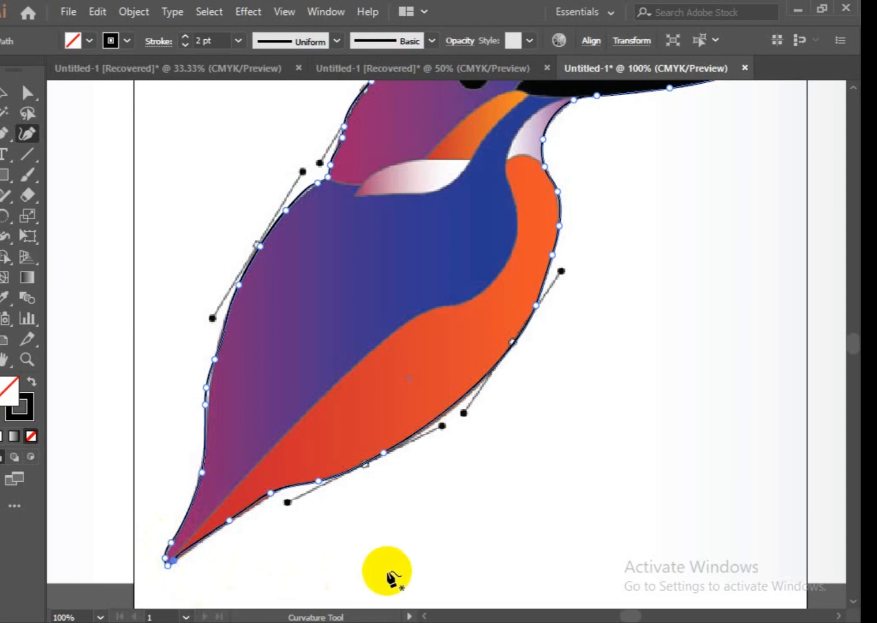
- Move the kingfisher reference image off the traced outline and delete it
scroll(568, 545, up, 3)
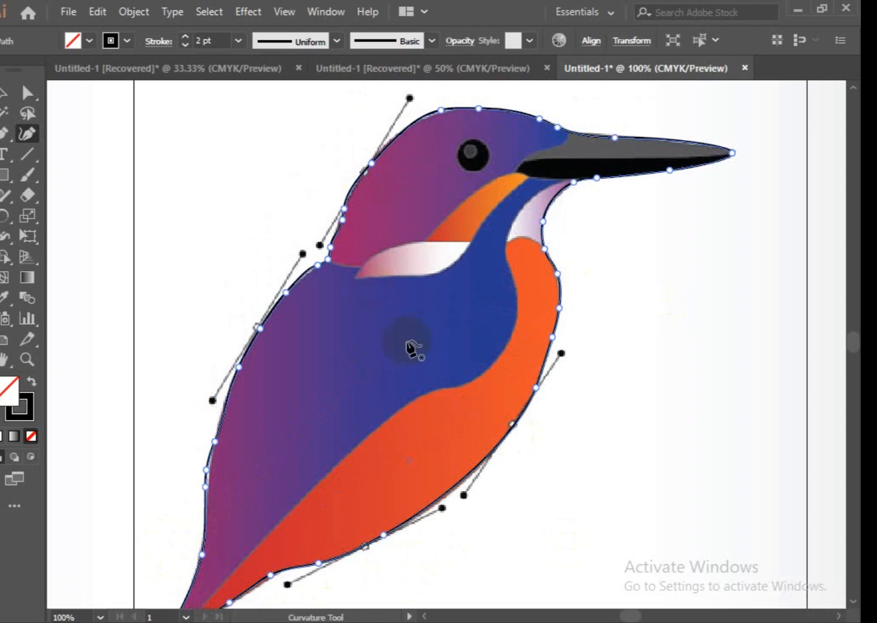
scroll(427, 355, down, 4)
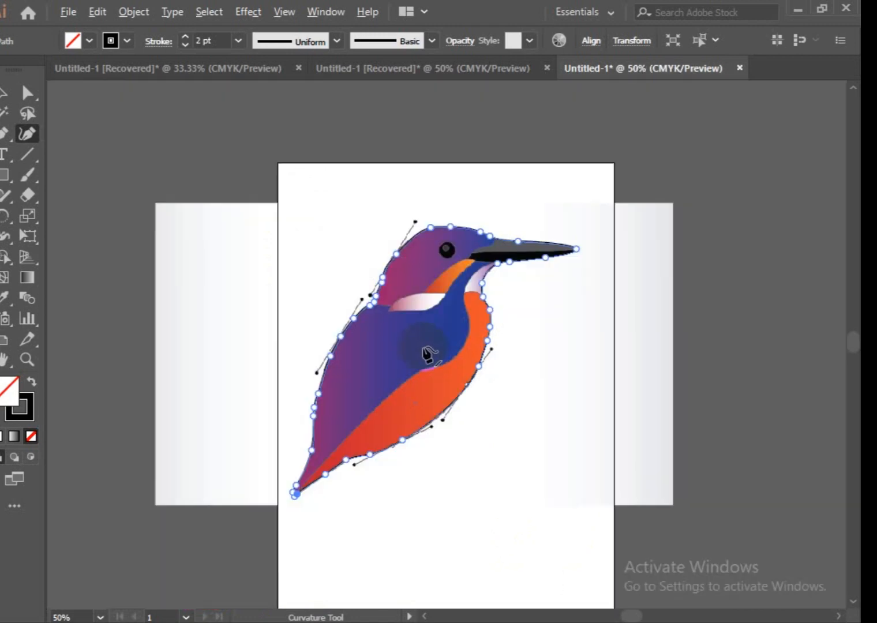
scroll(467, 378, up, 2)
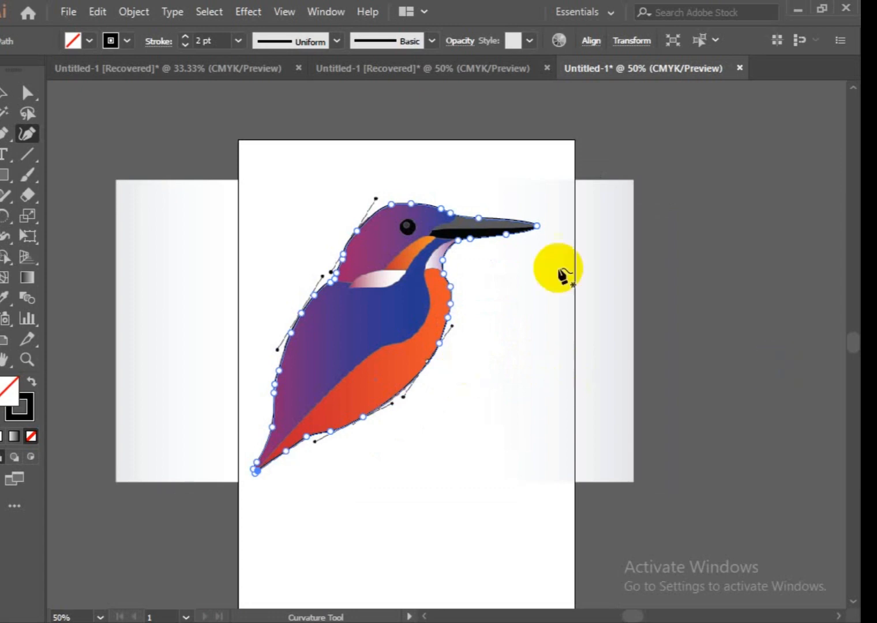
click(3, 92)
click(540, 366)
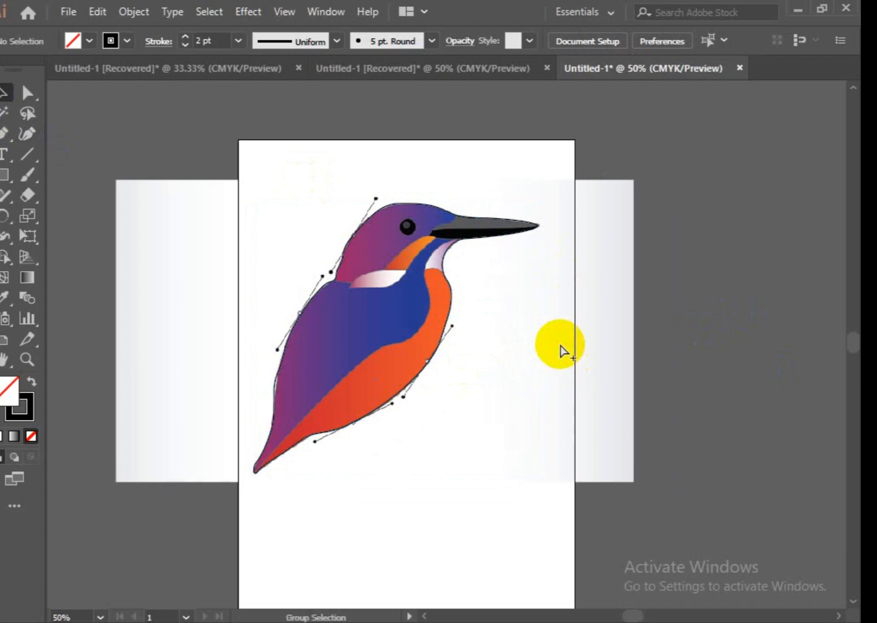
click(560, 346)
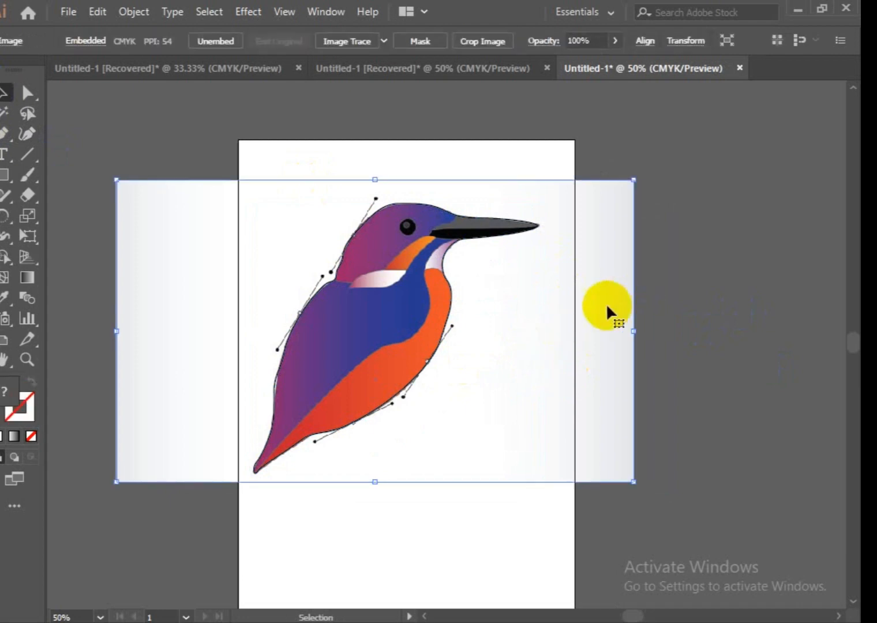
drag(607, 308, 629, 462)
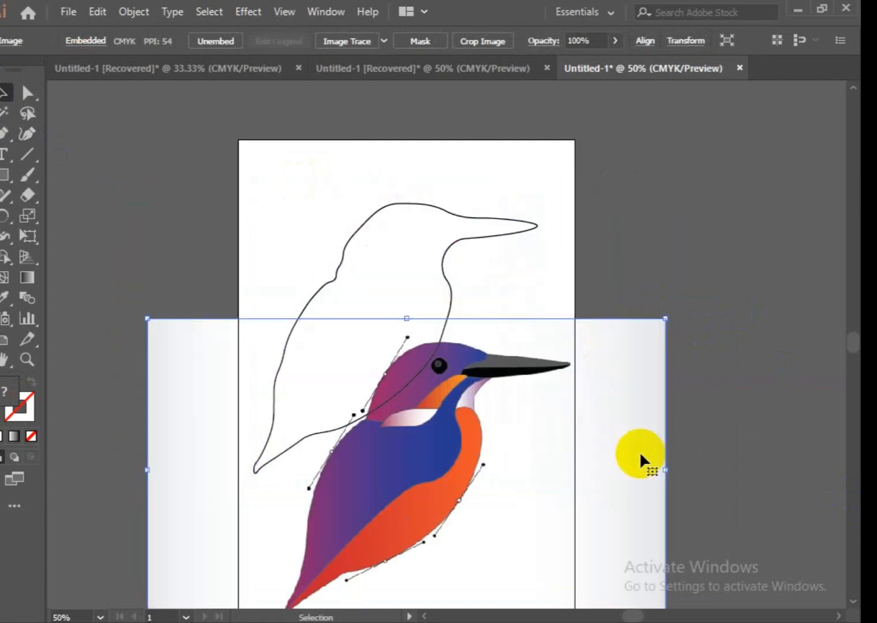
key(Delete)
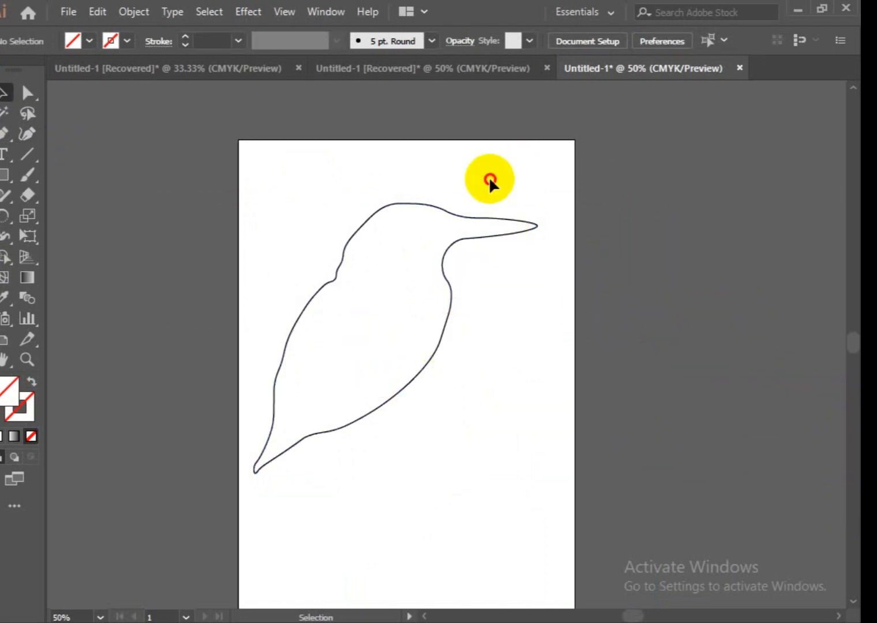
- Select the traced bird outline and scale it down proportionally about its centre
drag(490, 182, 255, 406)
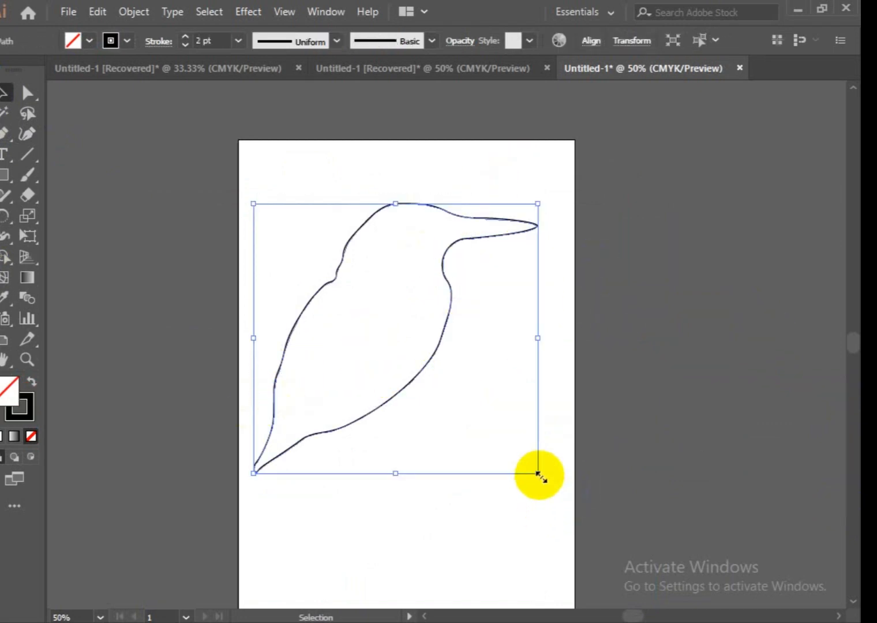
drag(538, 474, 525, 442)
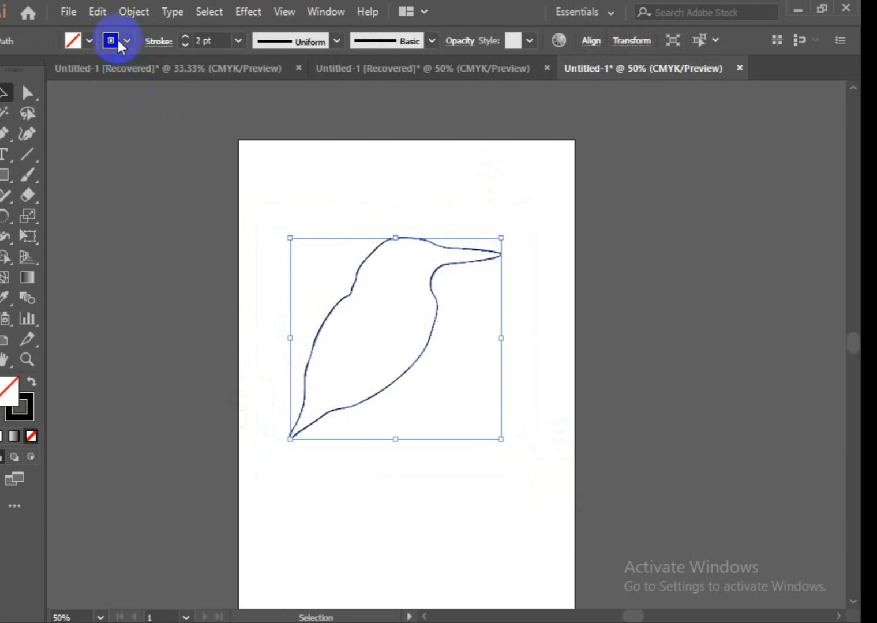
click(237, 40)
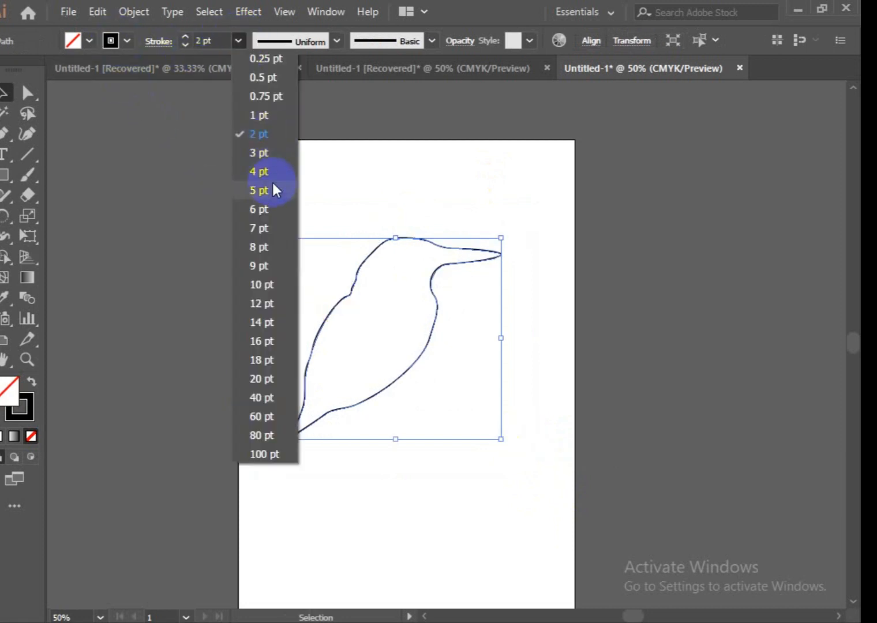
click(74, 48)
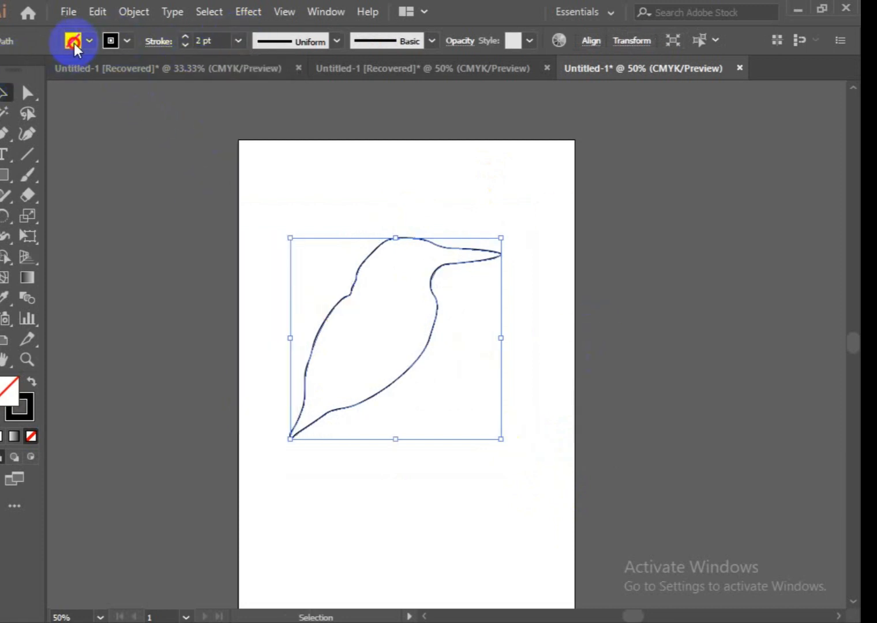
- Fill the bird outline with red and move it away from its place on the artboard
click(74, 47)
click(44, 69)
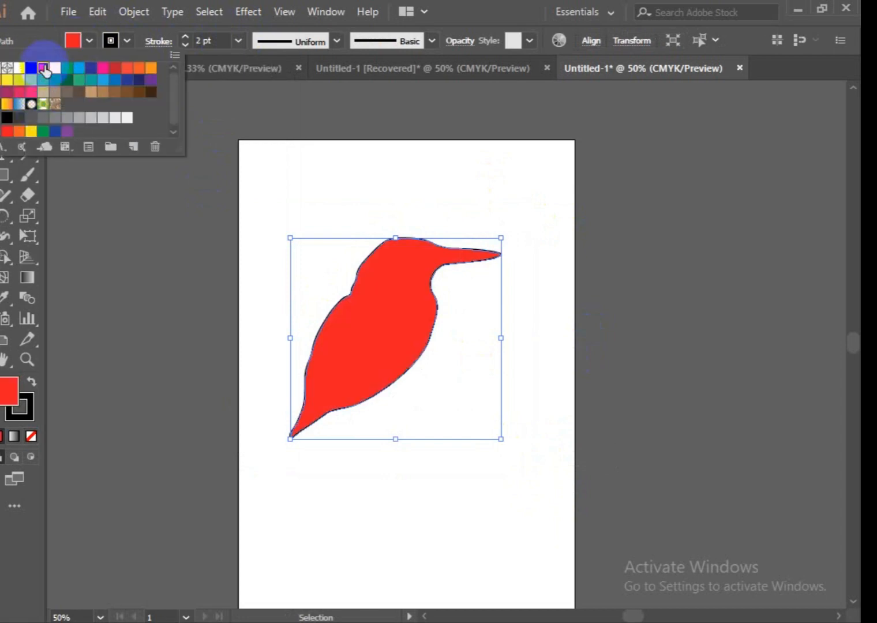
click(301, 180)
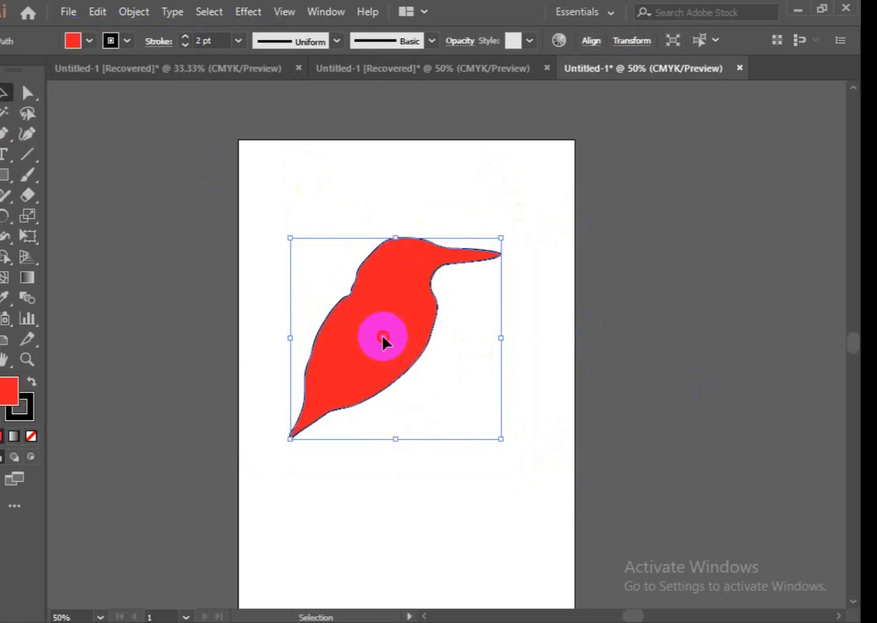
drag(384, 341, 173, 269)
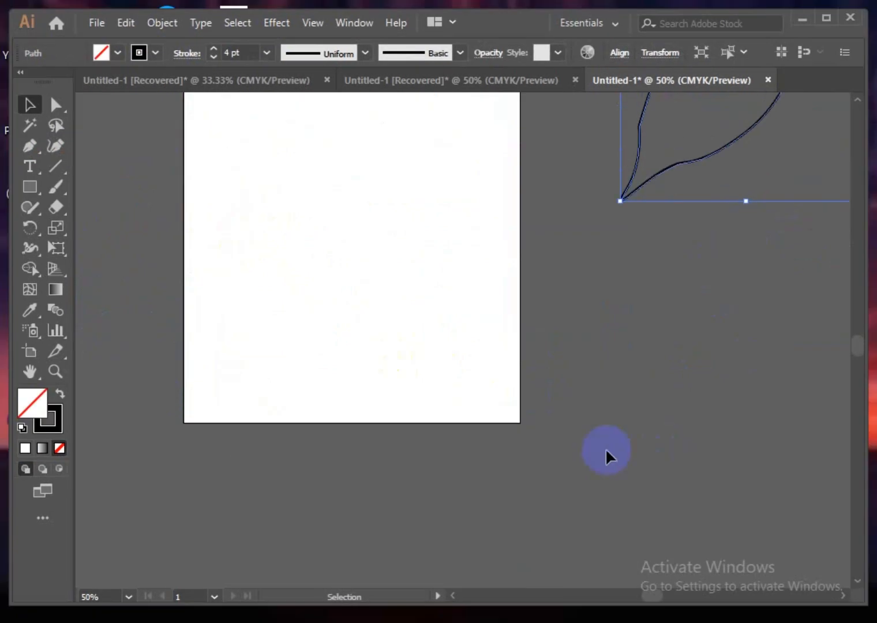
- Place the black cat image over the artboard, enlarge it slightly about its centre and deselect it
scroll(606, 456, up, 5)
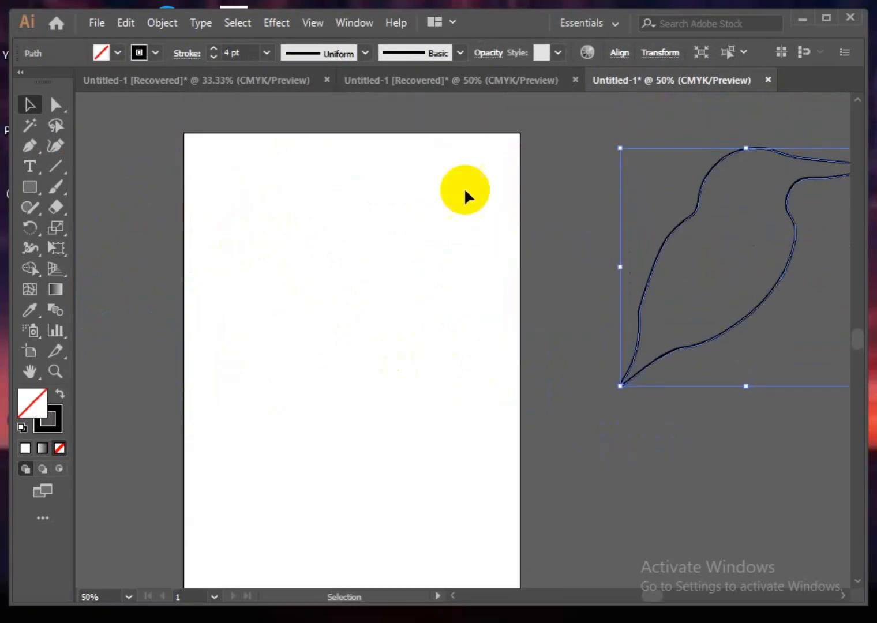
click(454, 87)
drag(649, 562, 384, 300)
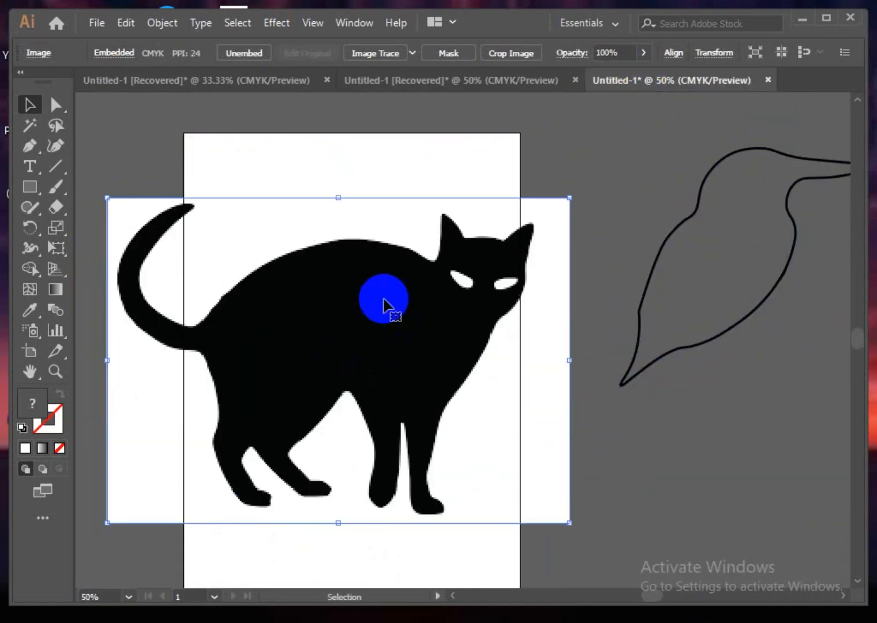
drag(572, 525, 586, 537)
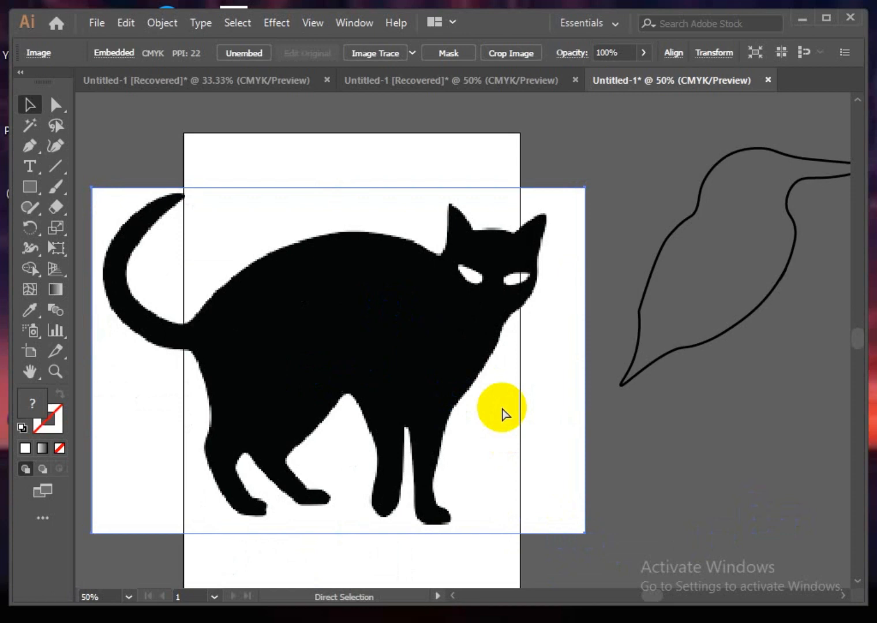
key(ctrl+shift+a)
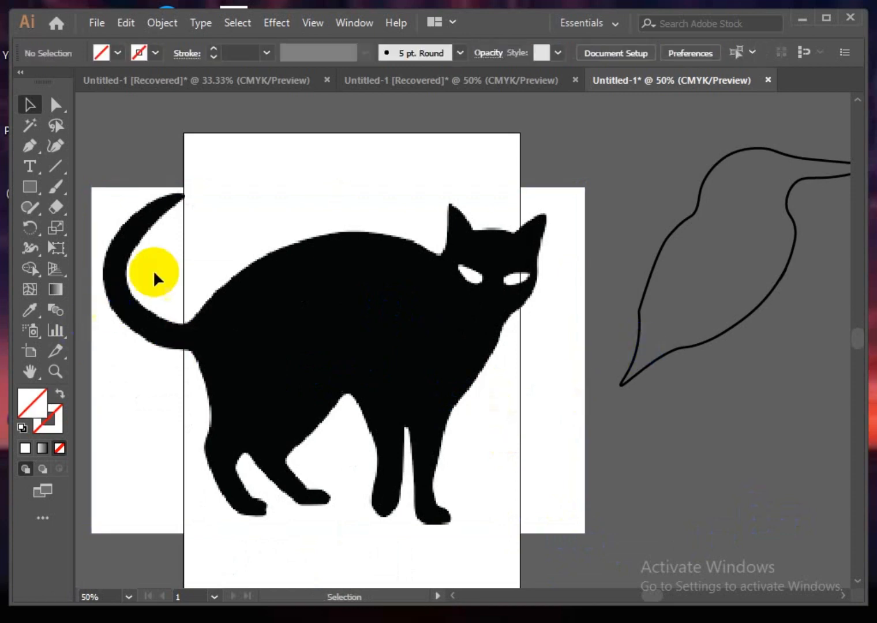
- Start a Curvature tool path at the cat's tail tip, following the tail's inner edge and the back to the neck
click(58, 149)
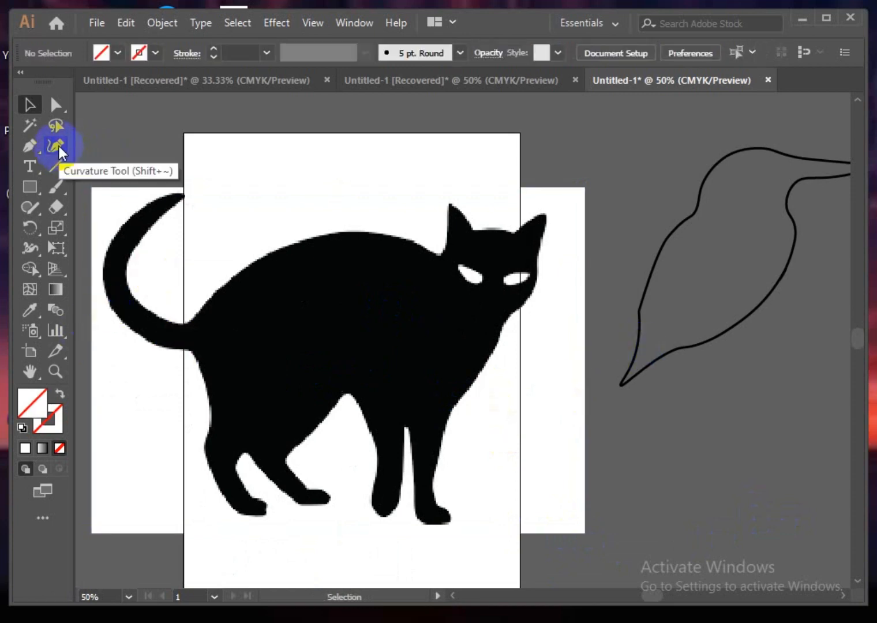
click(59, 148)
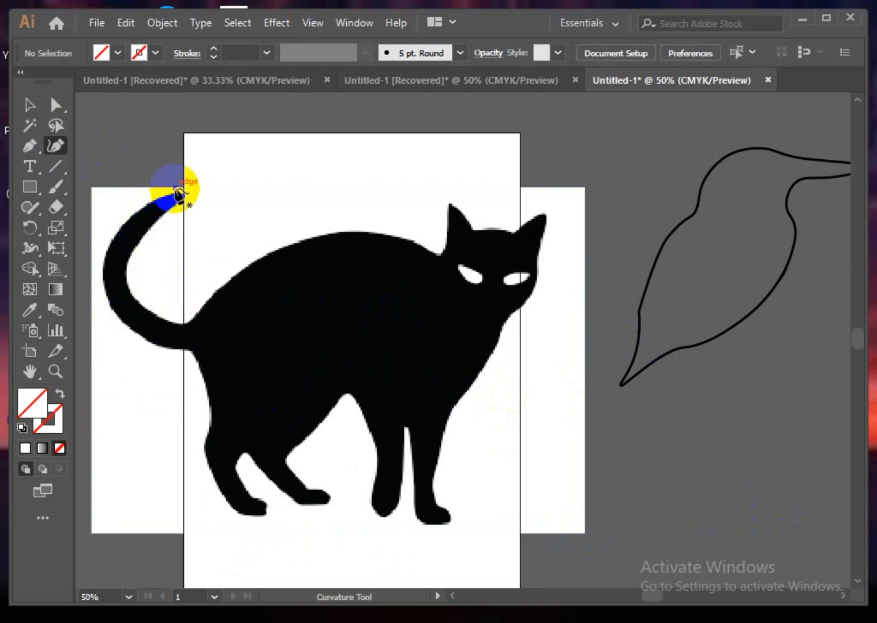
click(181, 194)
click(133, 282)
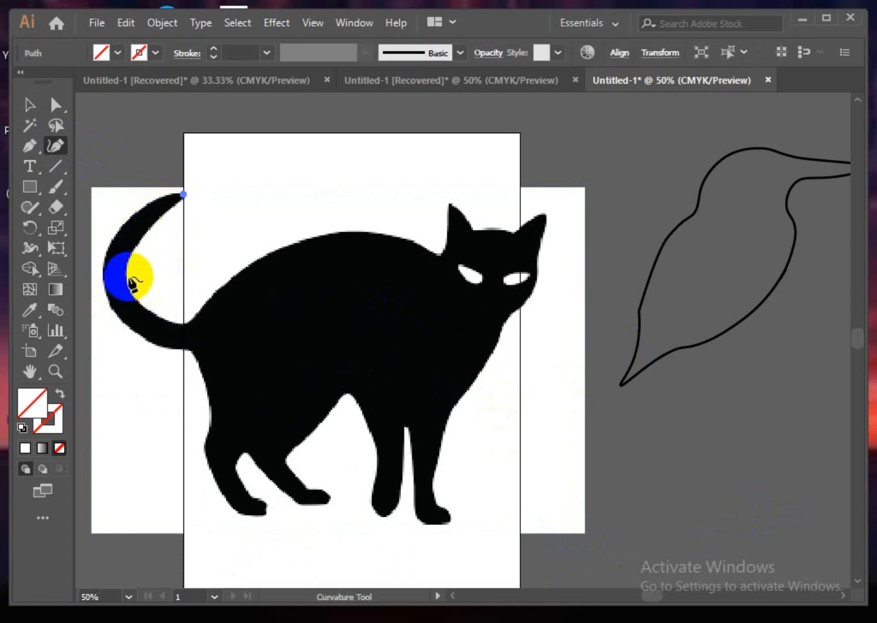
click(184, 325)
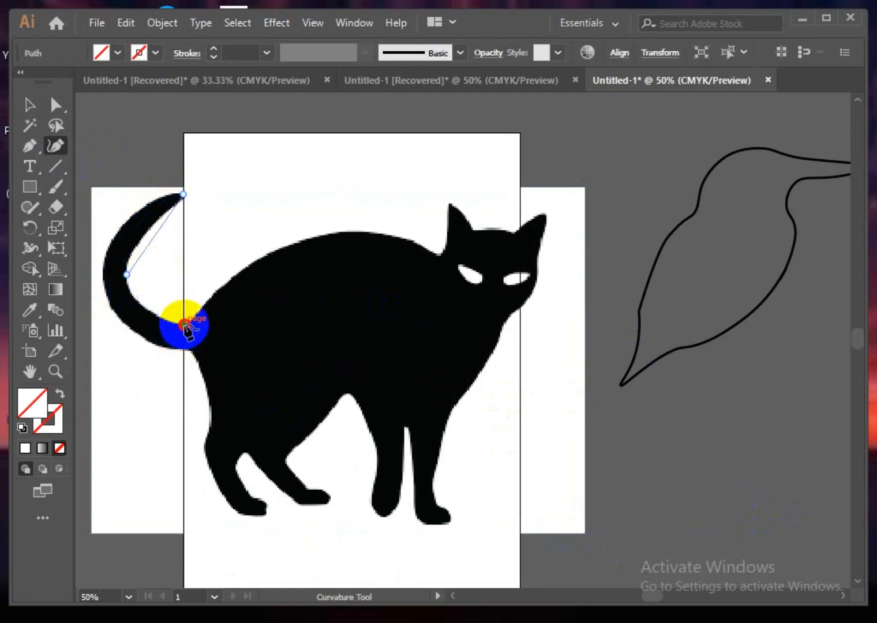
click(288, 252)
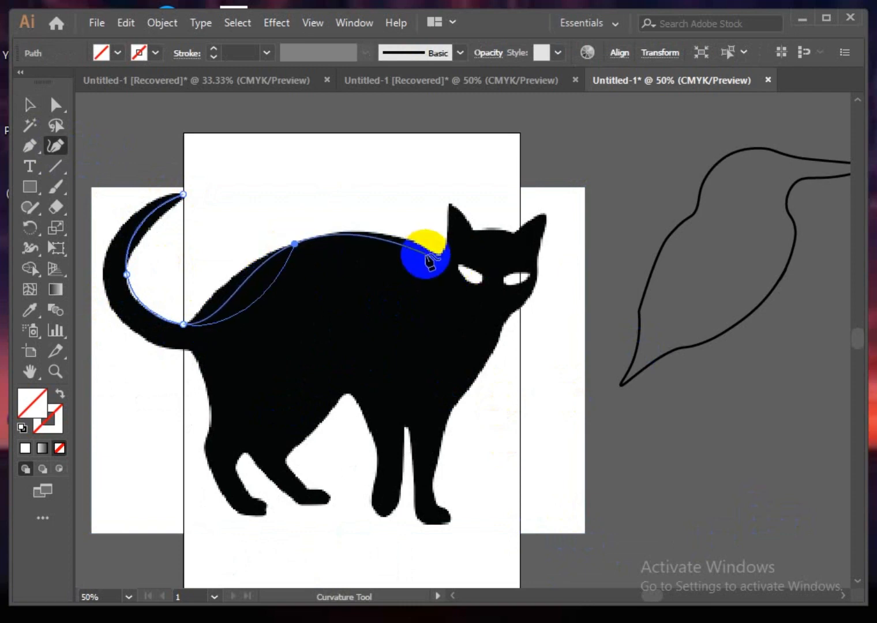
click(435, 254)
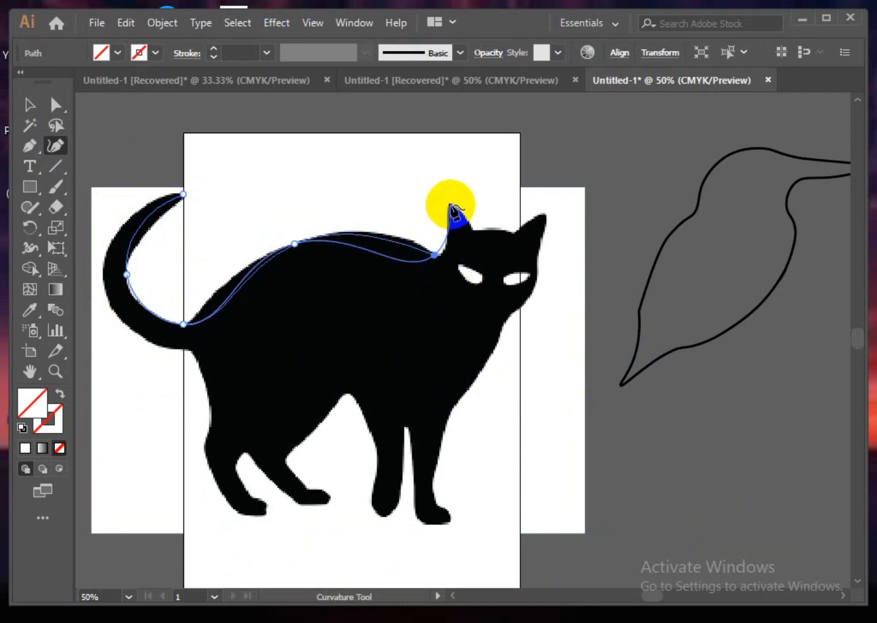
- Continue the cat path around both ears and down the side of the face to the chin
click(451, 206)
click(472, 228)
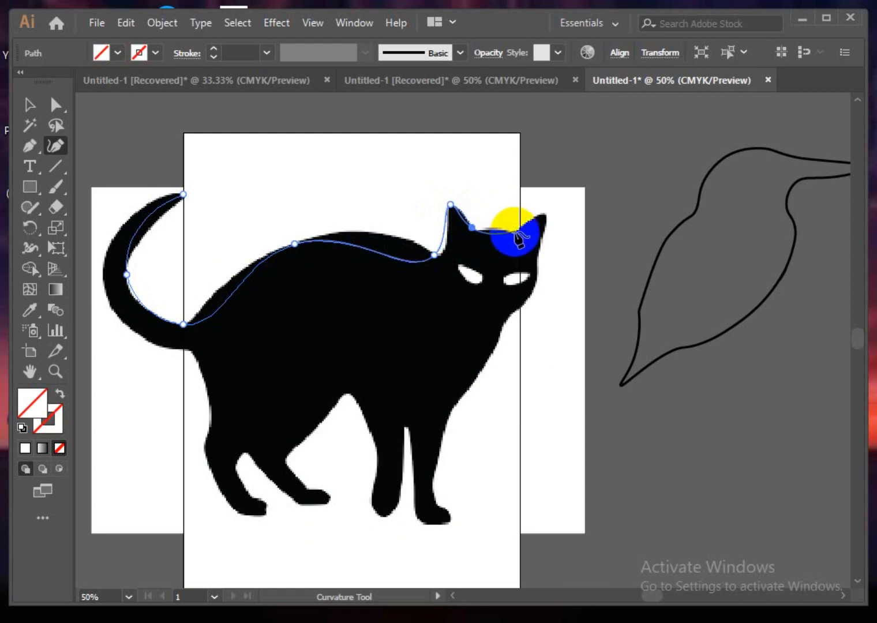
click(515, 231)
click(546, 211)
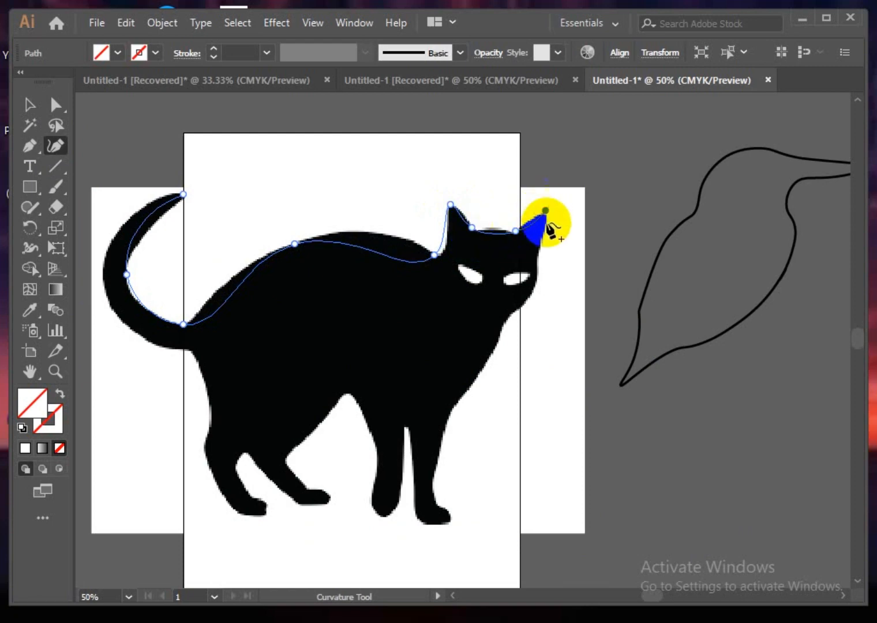
click(536, 259)
click(525, 301)
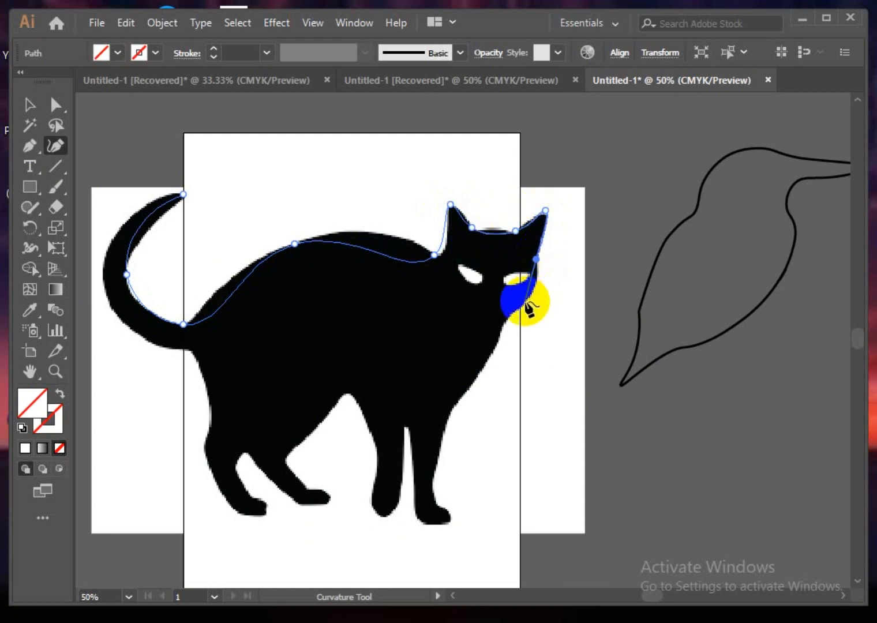
- Trace the cat's chest, front leg and paw, ending at the top of the gap between the front legs
click(499, 338)
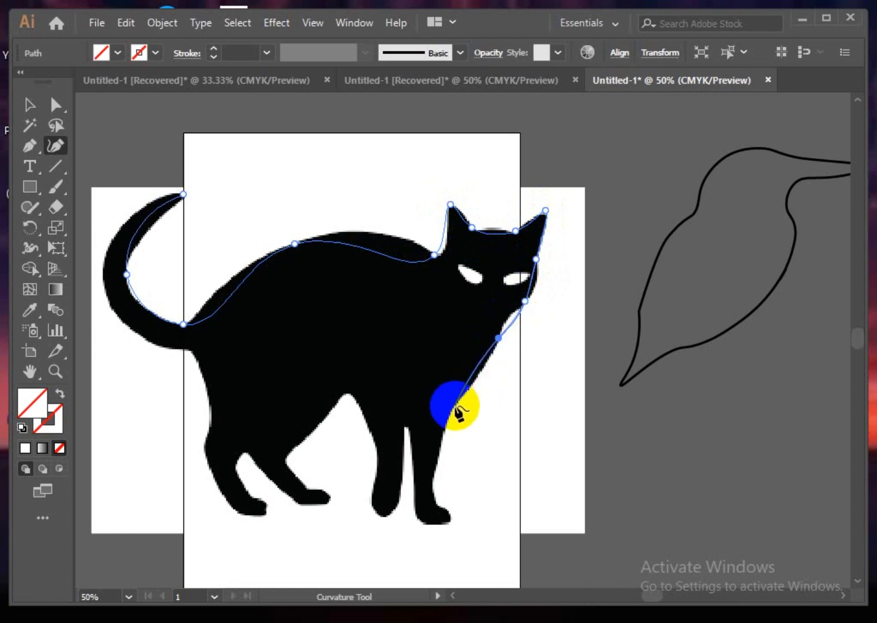
click(455, 406)
click(431, 486)
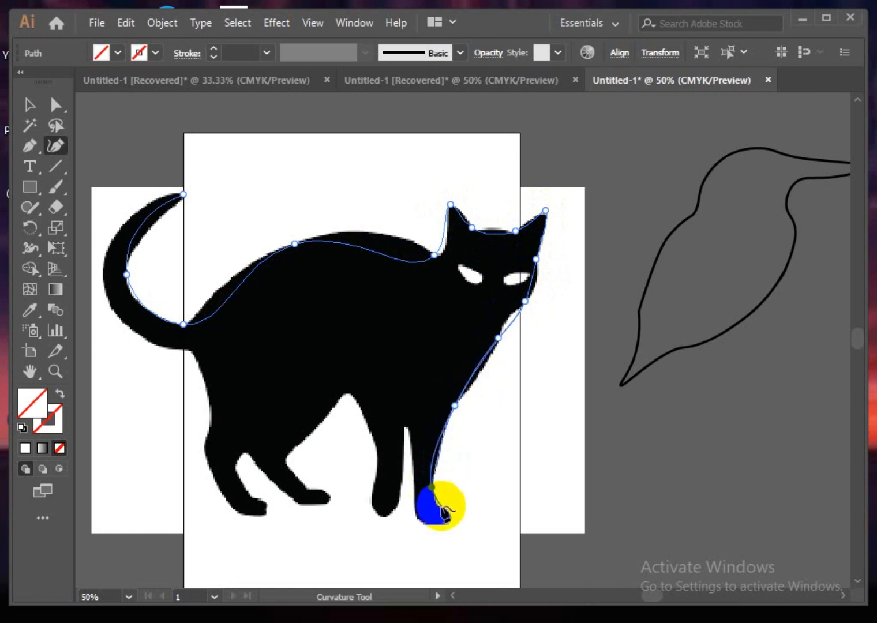
click(441, 508)
click(449, 518)
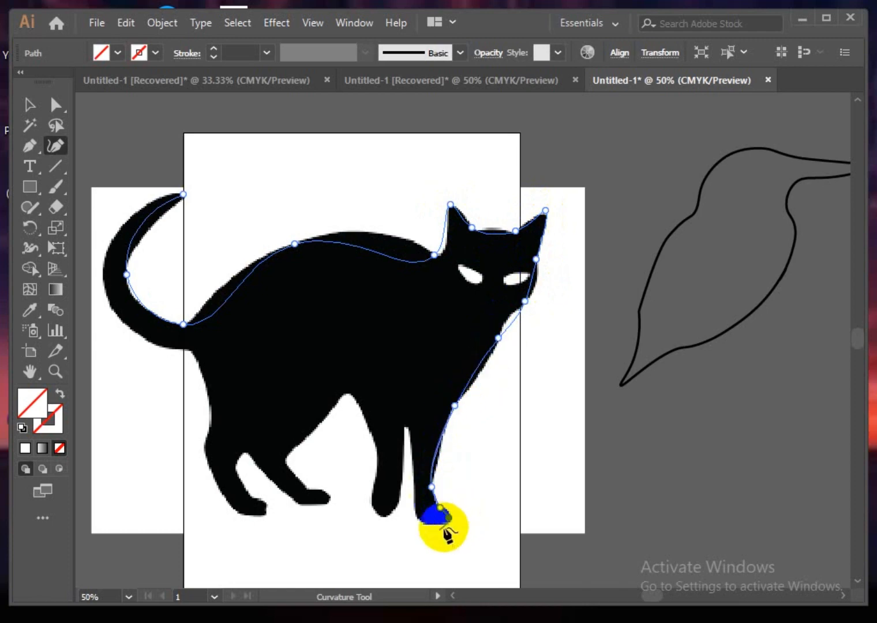
click(418, 518)
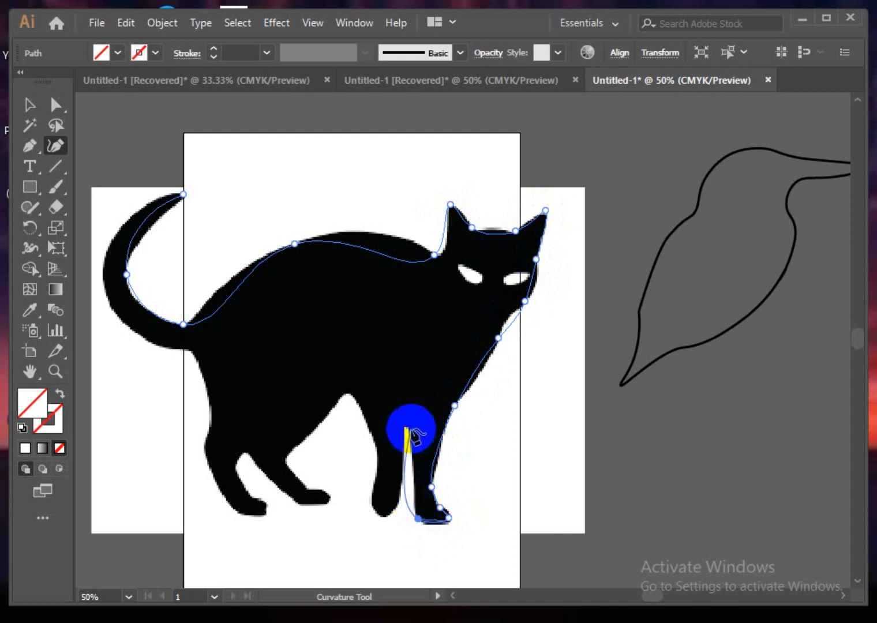
click(409, 428)
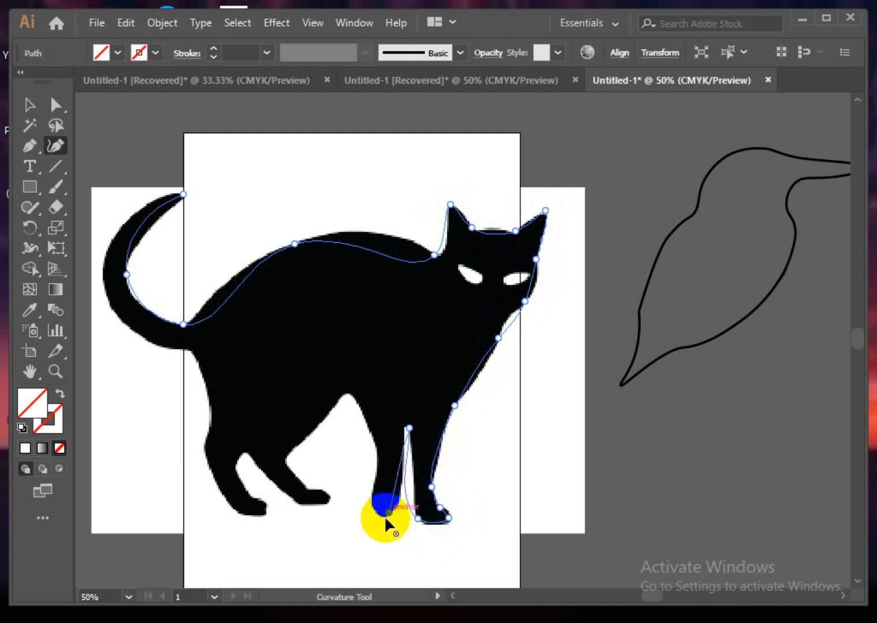
- Continue the cat path up the second front leg to the belly, then down and around the nearer hind leg's paw
click(373, 506)
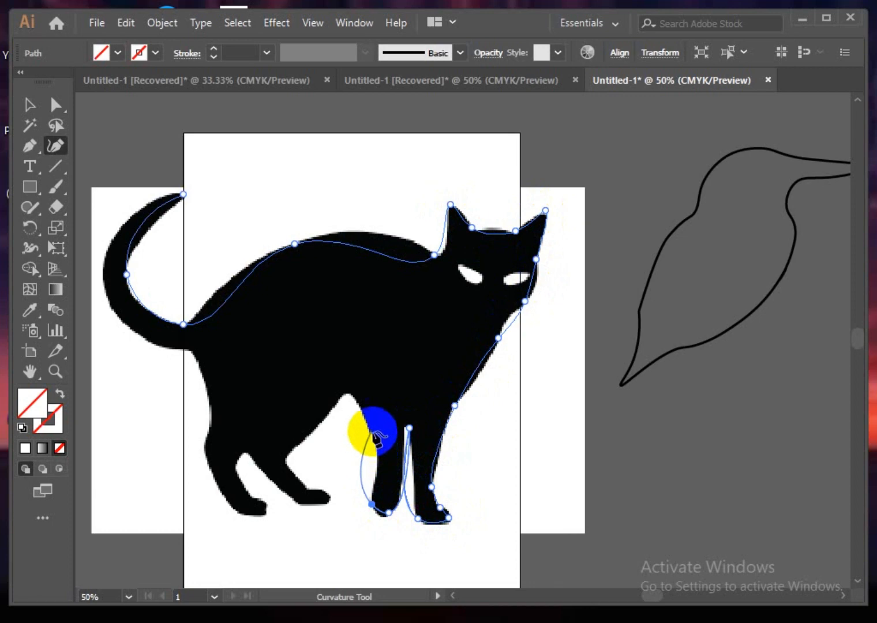
click(371, 430)
click(347, 392)
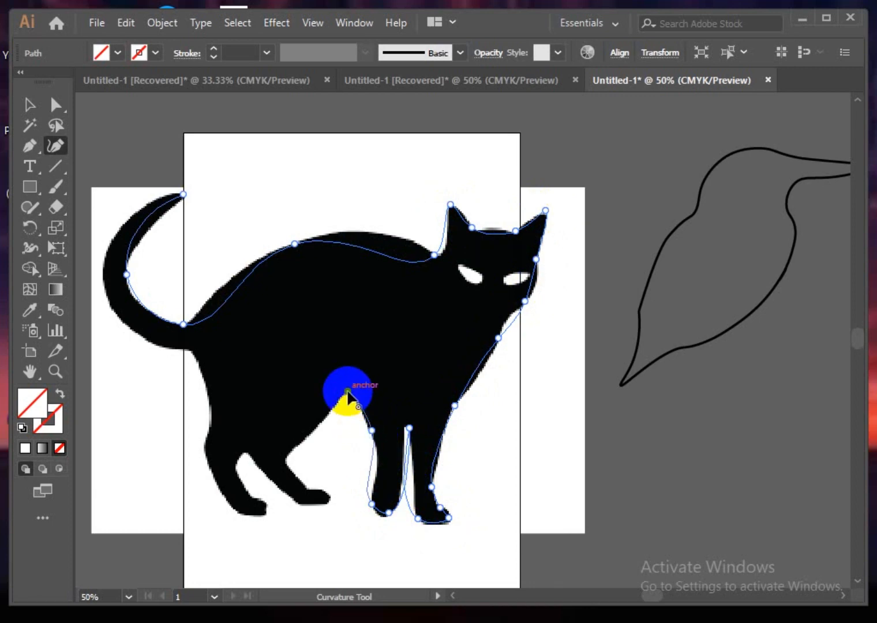
click(286, 460)
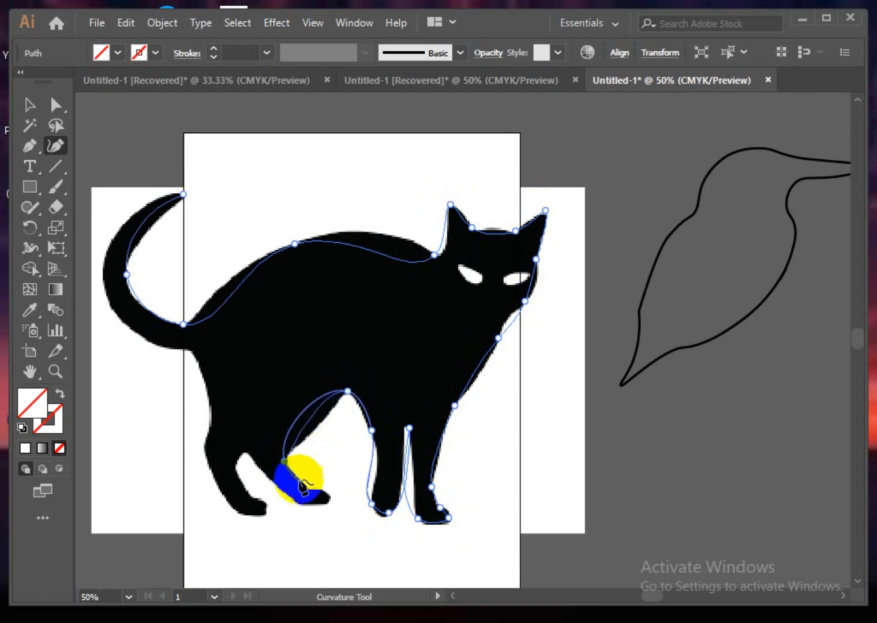
click(309, 490)
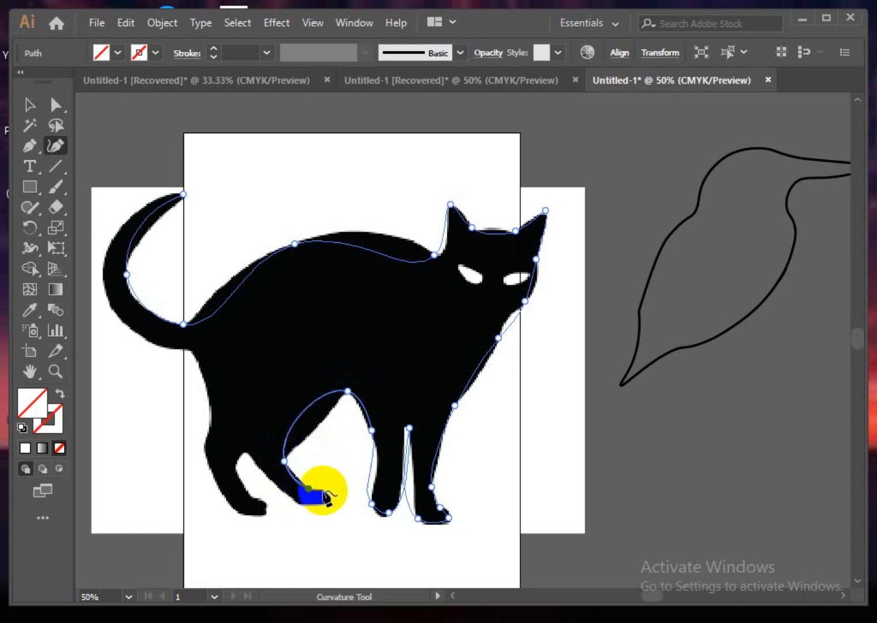
click(330, 501)
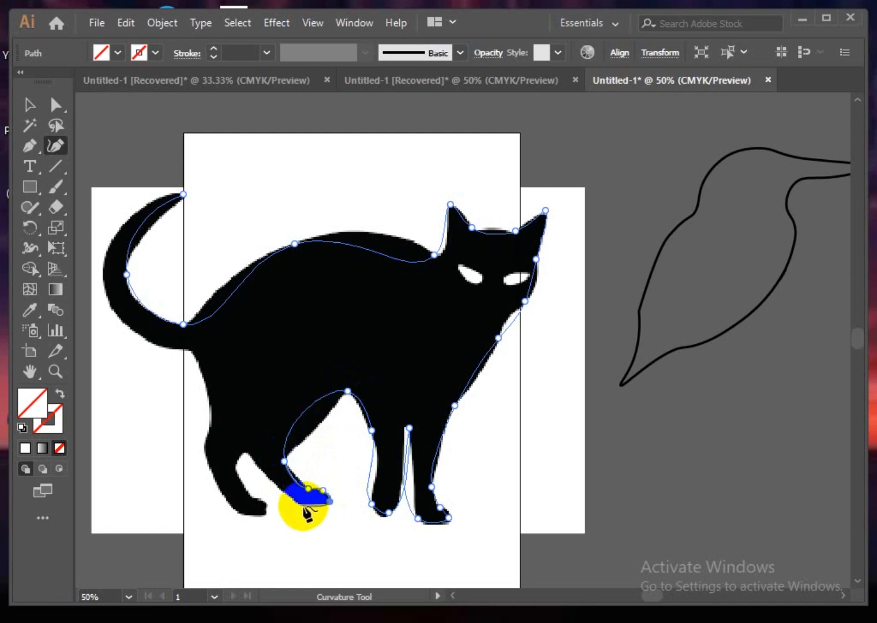
click(303, 505)
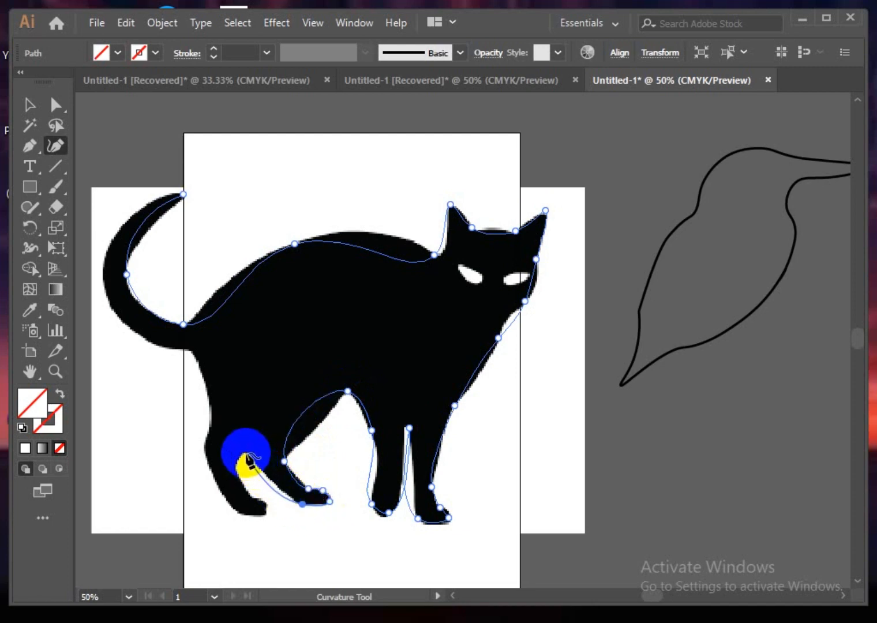
- Trace the gap between the hind legs, the rearmost paw and the back of that leg up to the rump
click(246, 452)
click(236, 464)
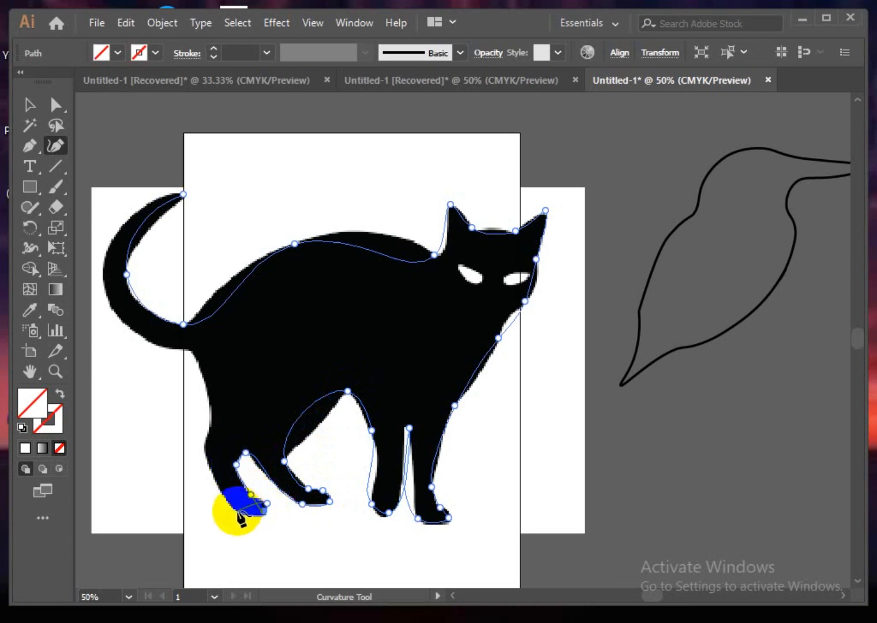
click(237, 511)
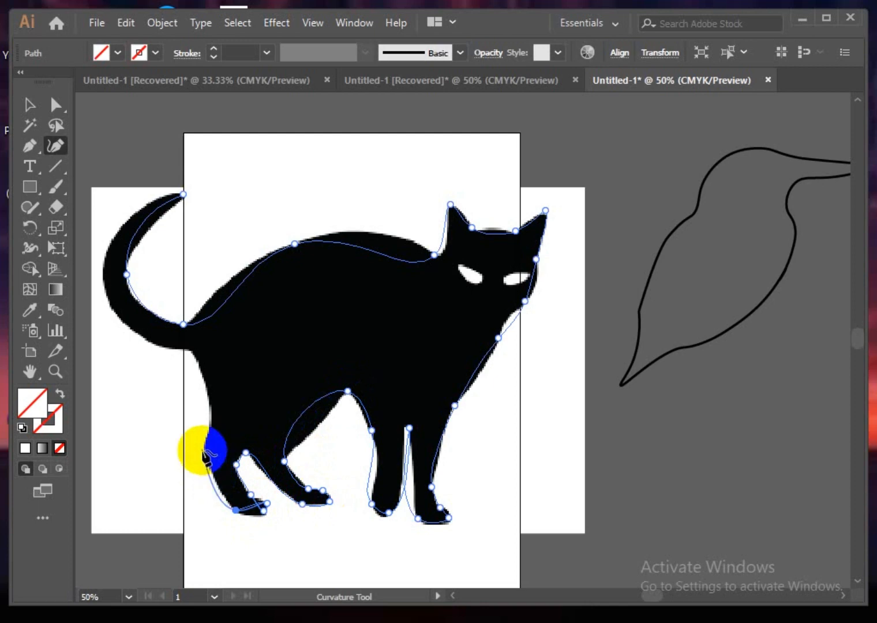
click(206, 449)
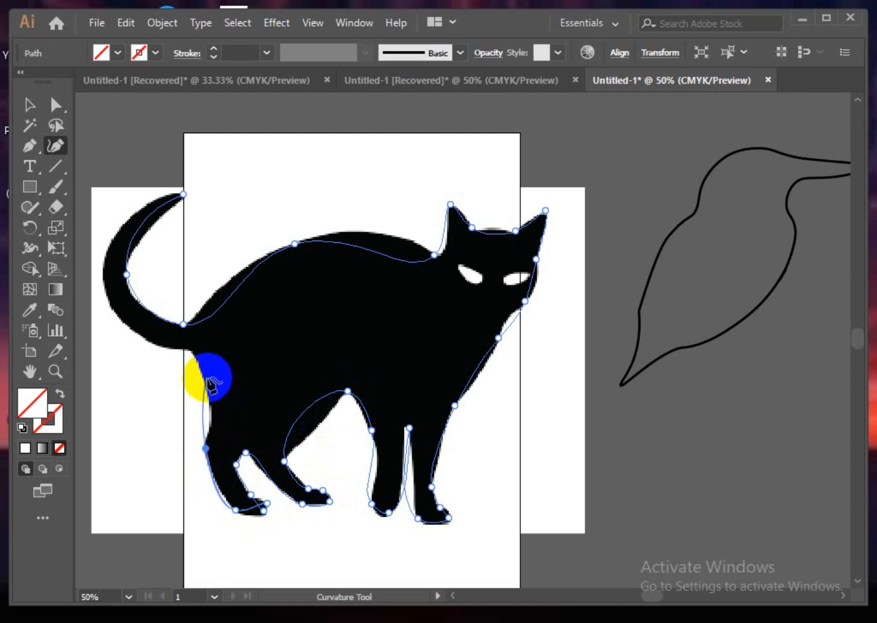
click(204, 373)
- Trace the tail's outer edge from its base and close the path at the tail tip
click(184, 349)
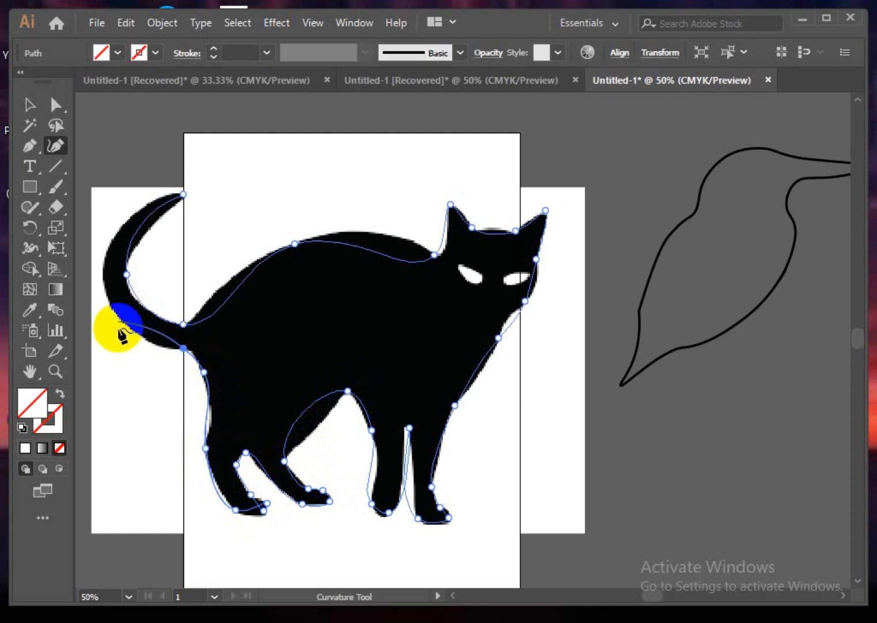
click(102, 271)
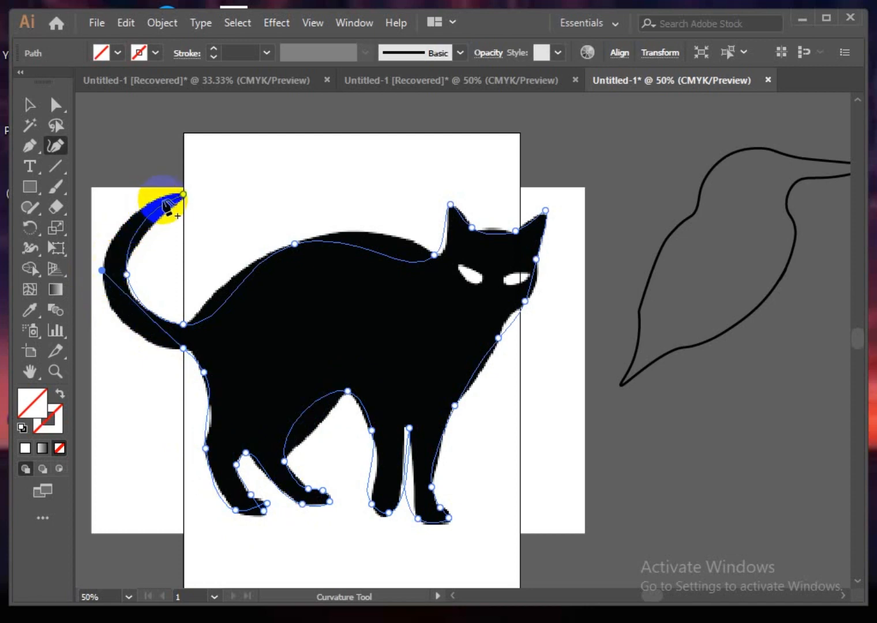
click(147, 203)
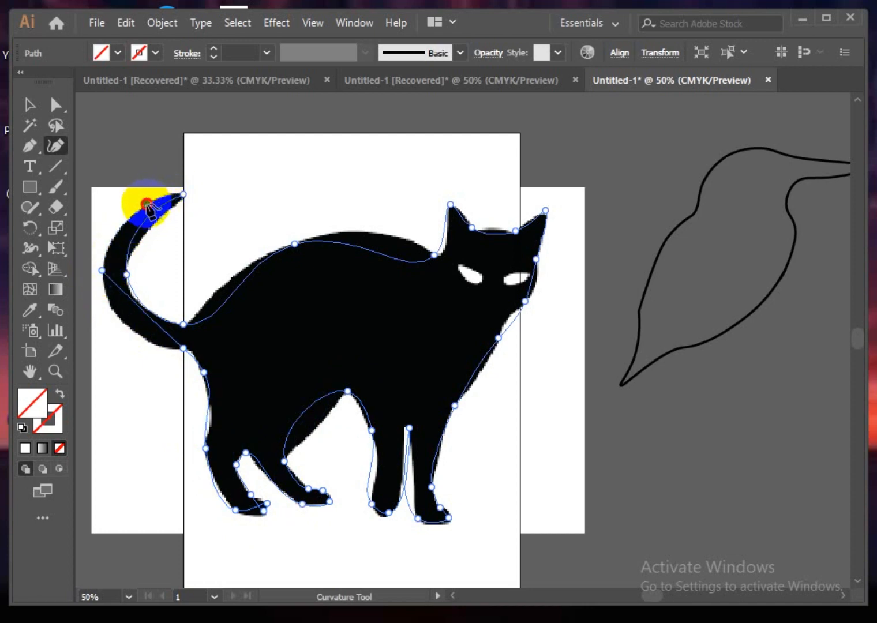
click(184, 195)
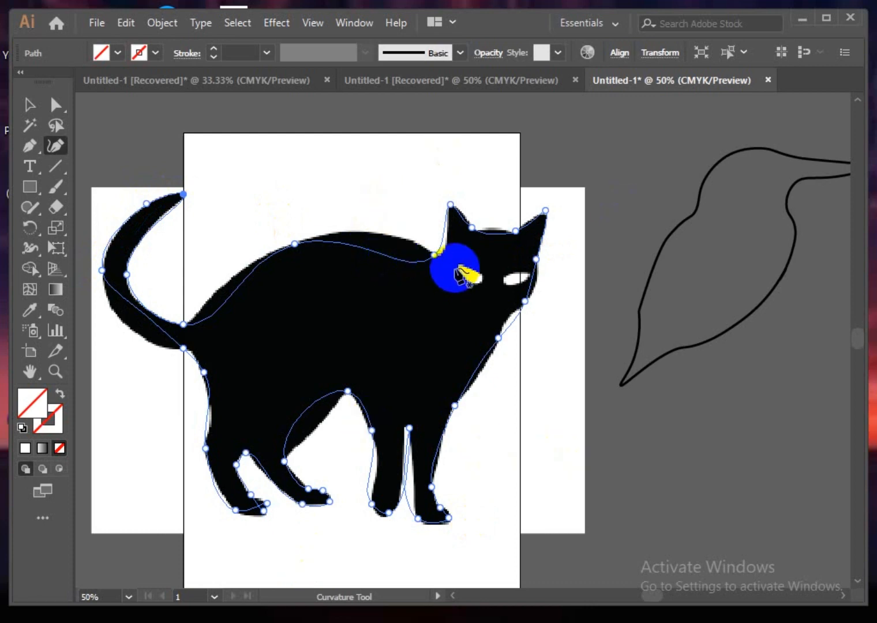
- Add and adjust curve points along the cat's back so the path follows its upper edge to the neck
drag(357, 246, 367, 230)
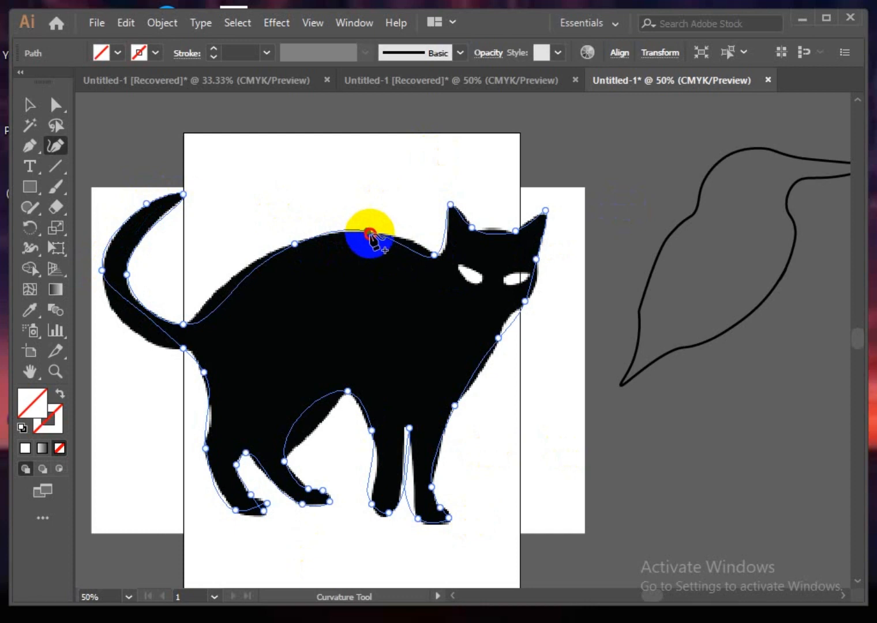
drag(370, 234, 416, 241)
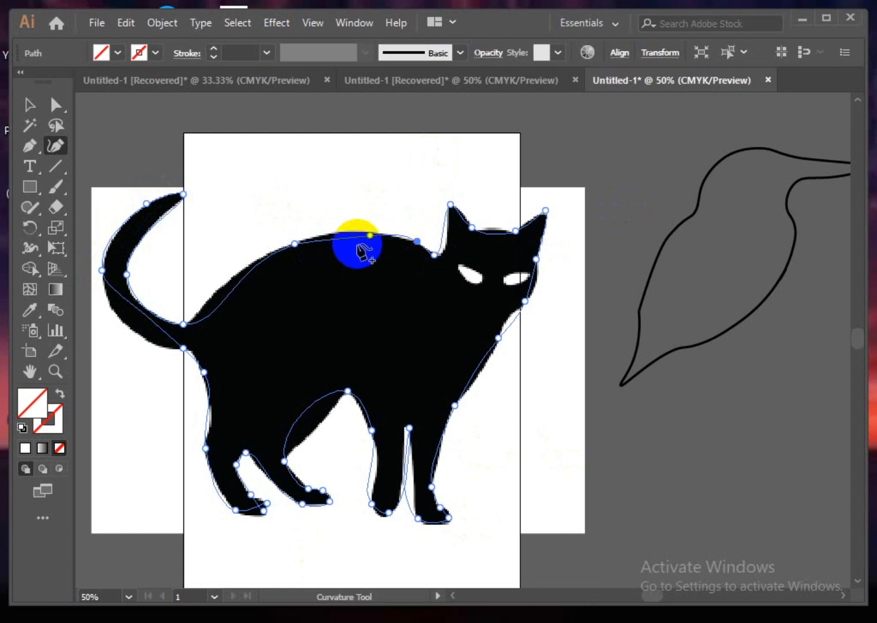
drag(340, 237, 339, 235)
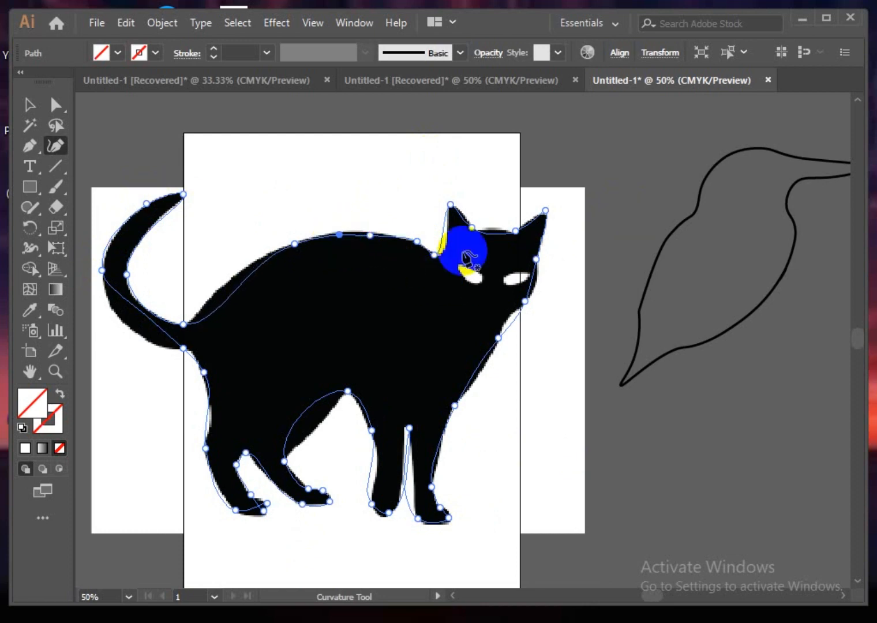
- Refine the head outline with extra curve points at the ears, top of the head, cheek and below the chin
drag(444, 237, 492, 230)
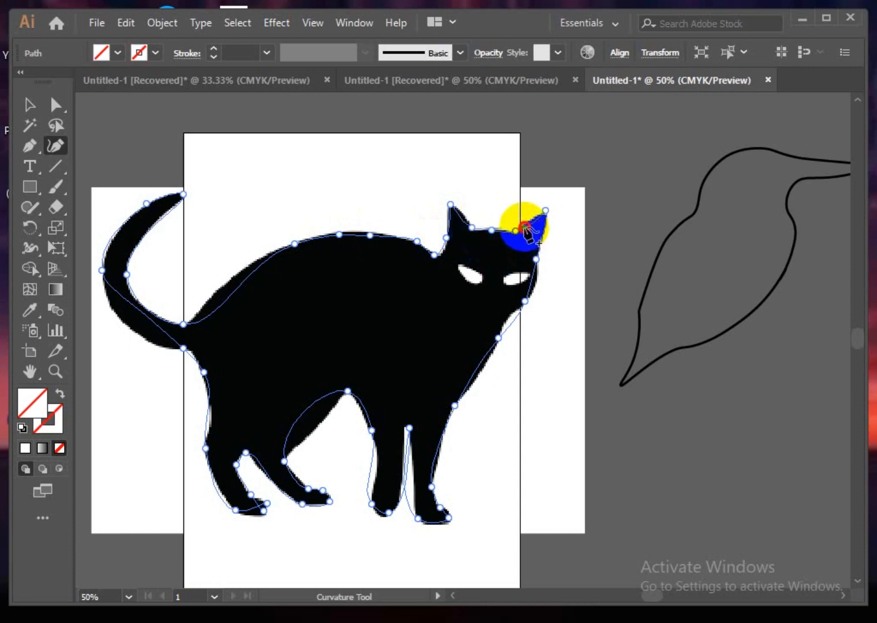
drag(522, 224, 522, 225)
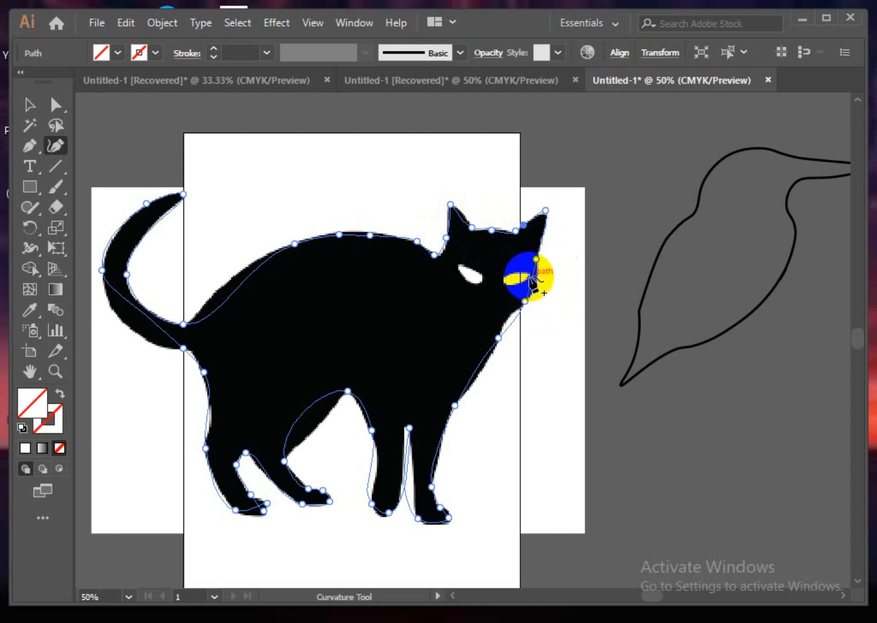
drag(532, 277, 537, 283)
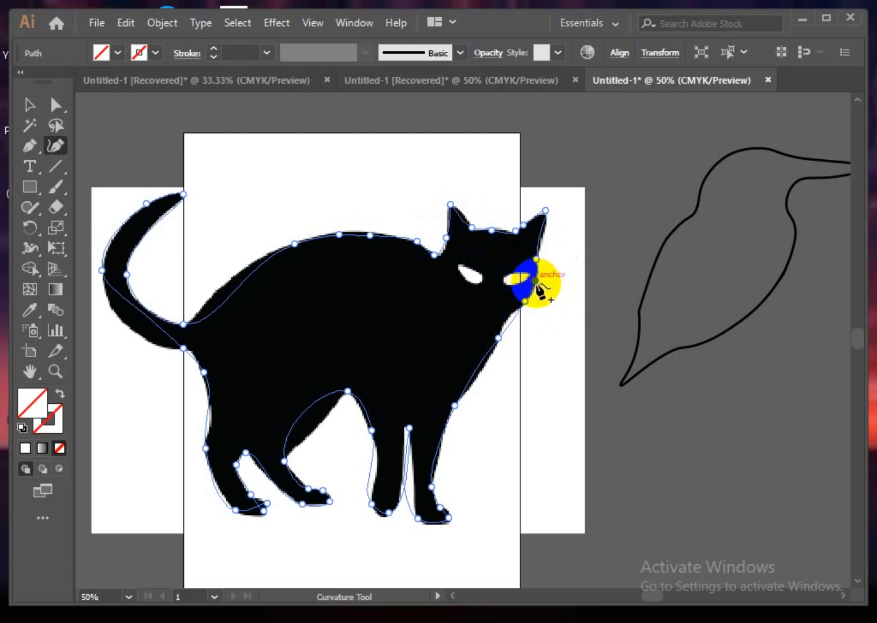
drag(511, 323, 508, 318)
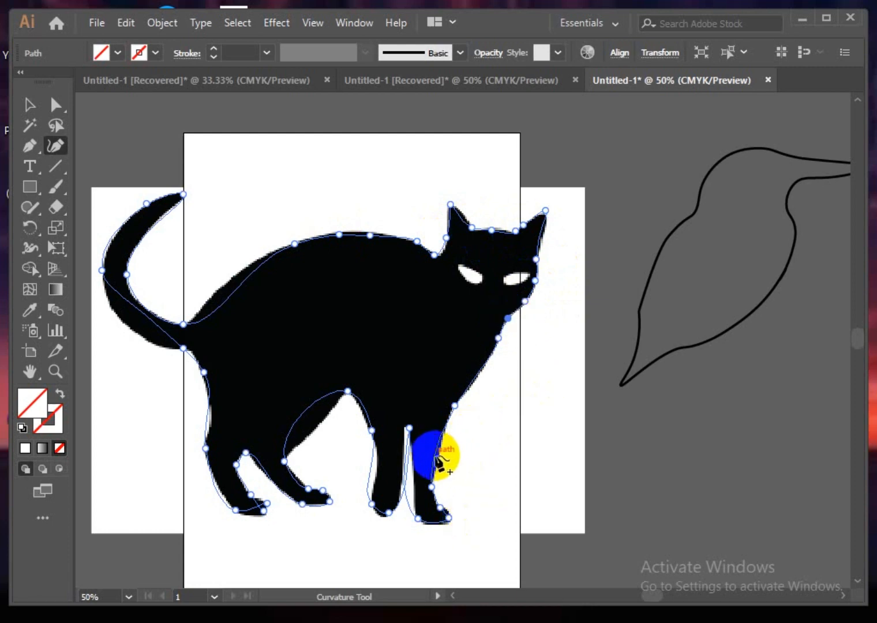
- Fit the path to both front legs by adding and moving points along the leg edges, the gap and the paws
mouse_move(434, 455)
mouse_down()
mouse_move(439, 465)
mouse_move(414, 490)
mouse_move(402, 490)
mouse_move(420, 504)
mouse_move(404, 461)
mouse_move(406, 428)
mouse_up()
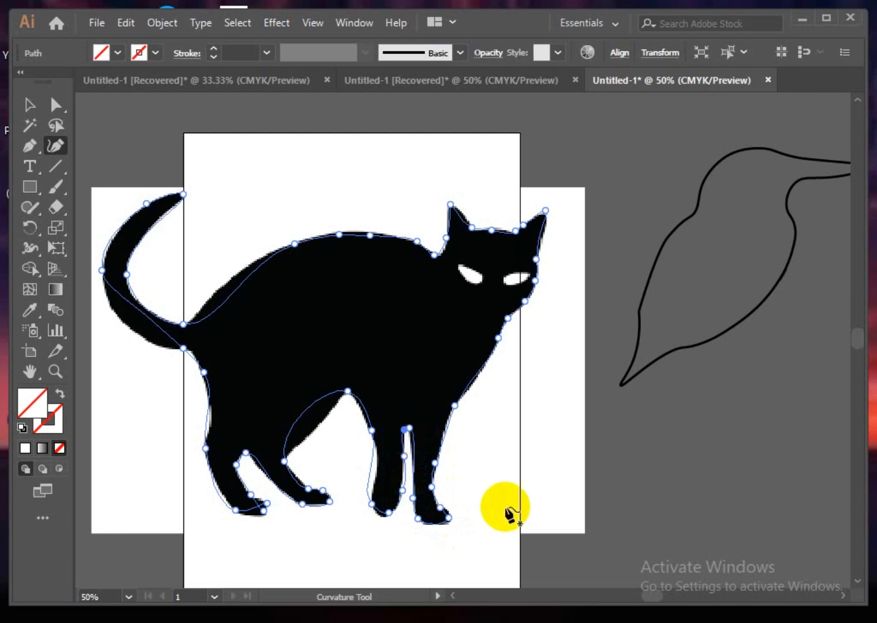
drag(404, 496, 425, 522)
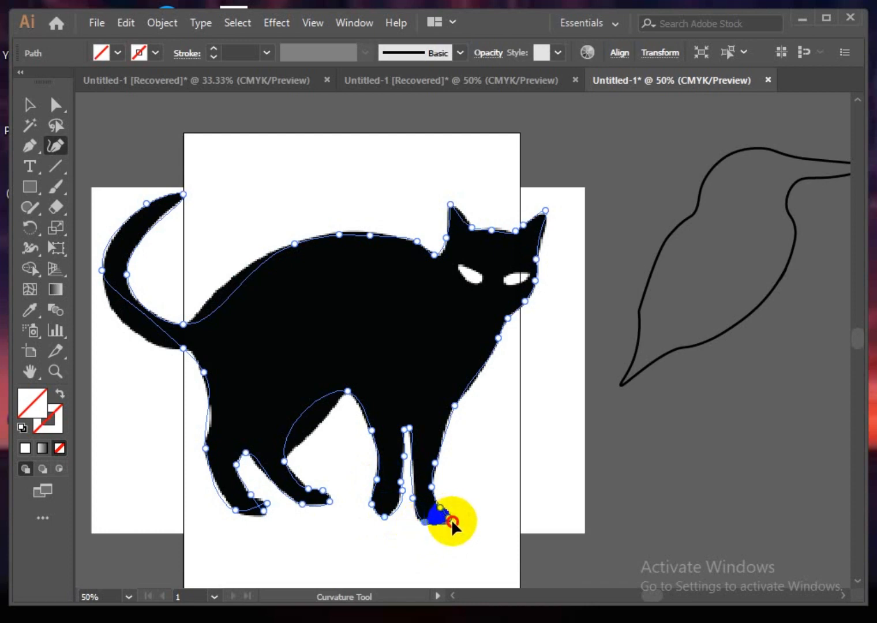
click(452, 517)
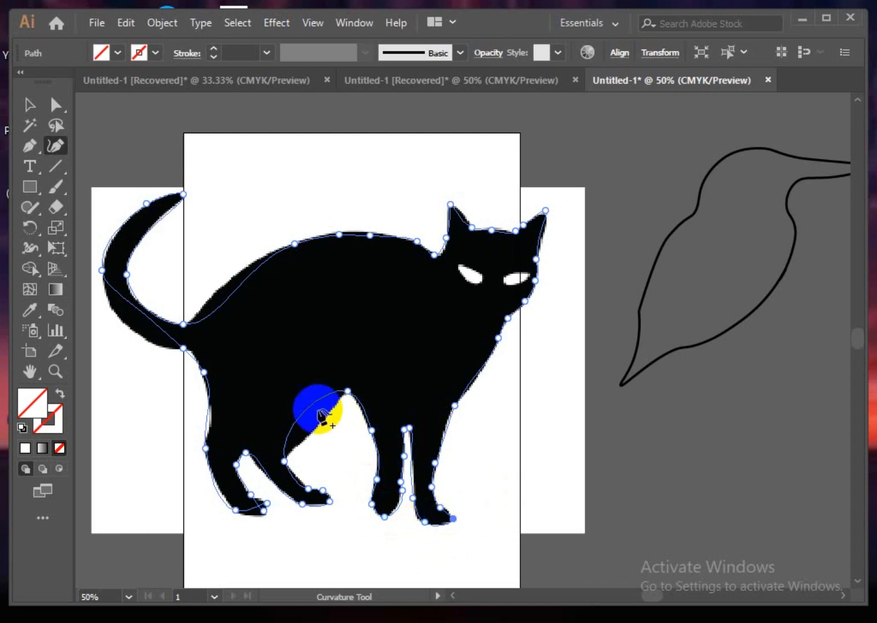
- Reshape the path along the rear belly edge, the nearer hind leg and the top of the gap between the hind legs
mouse_move(308, 414)
mouse_down()
mouse_move(300, 412)
mouse_move(311, 432)
mouse_up()
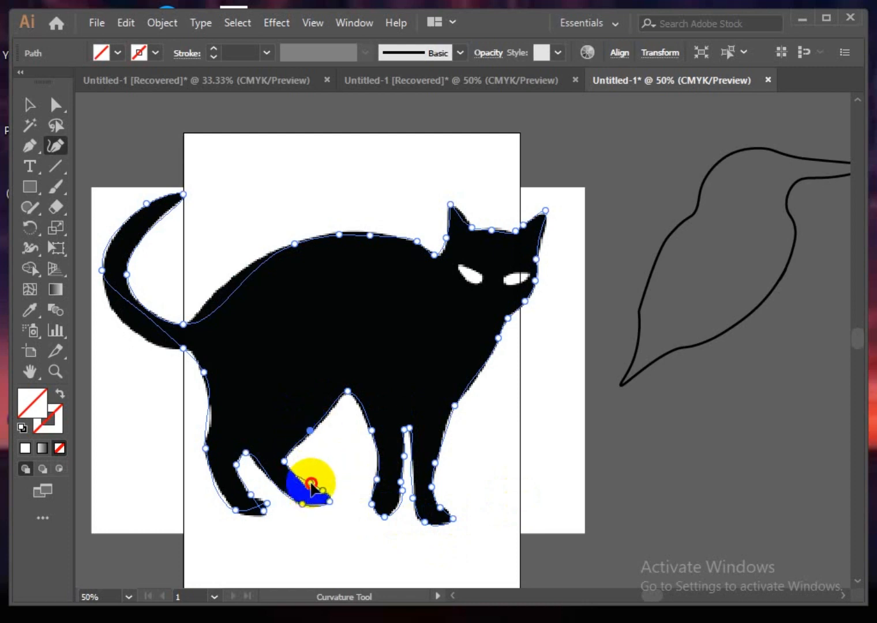
mouse_move(305, 485)
mouse_down()
mouse_move(305, 493)
mouse_move(295, 475)
mouse_up()
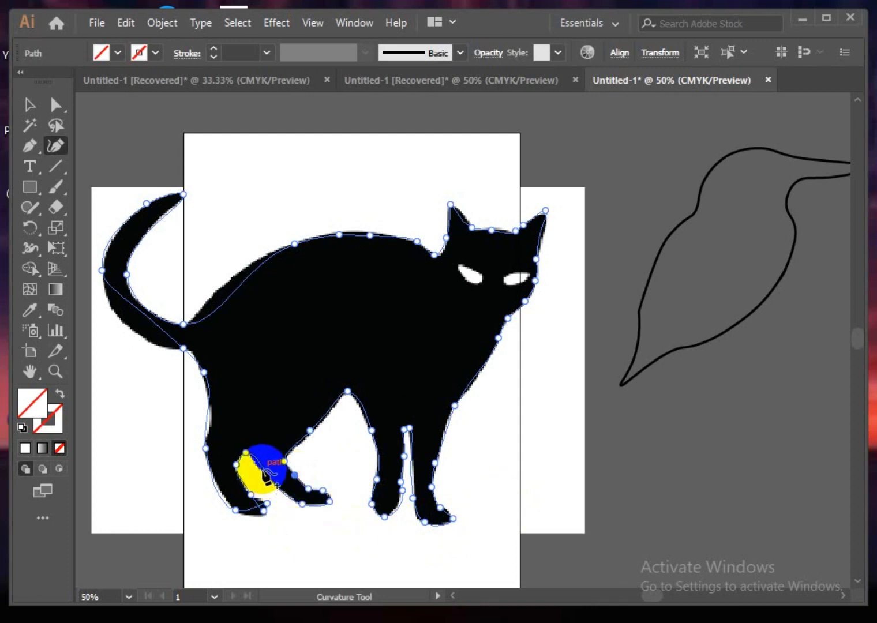
click(260, 469)
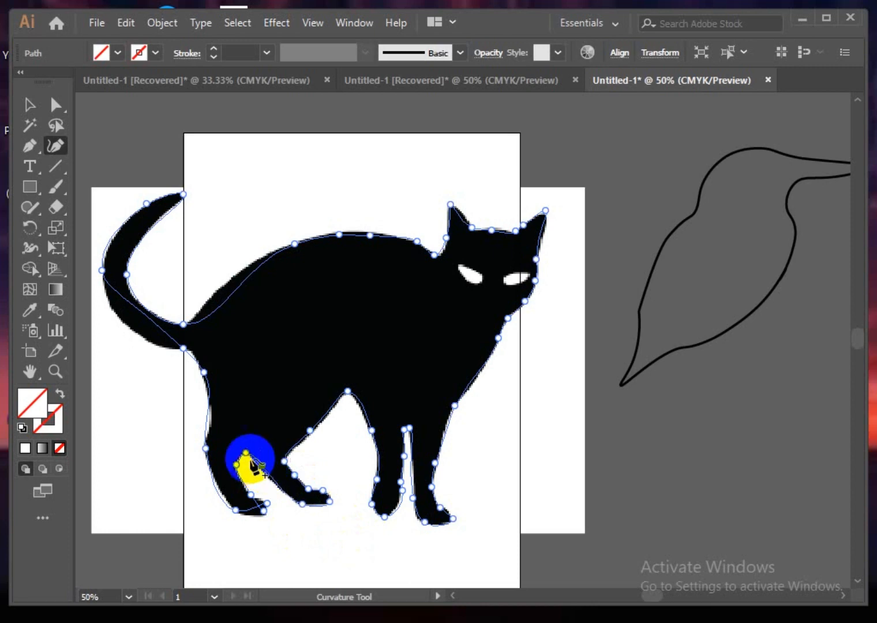
drag(245, 453, 247, 448)
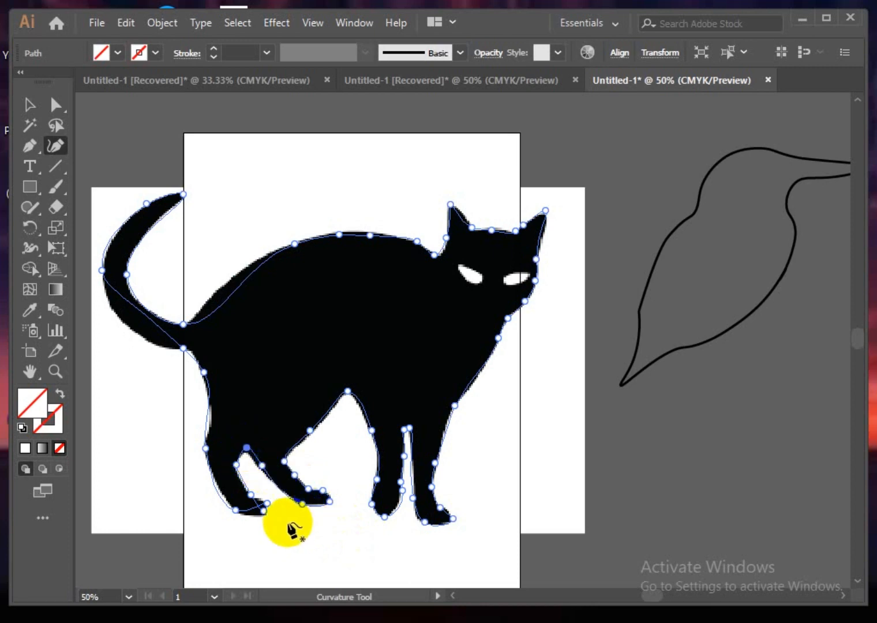
click(259, 467)
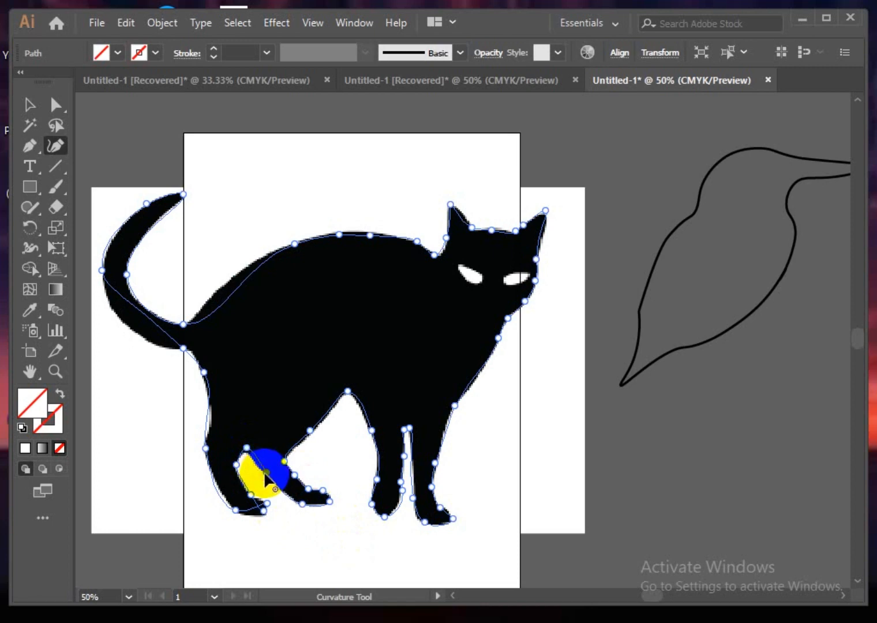
click(248, 455)
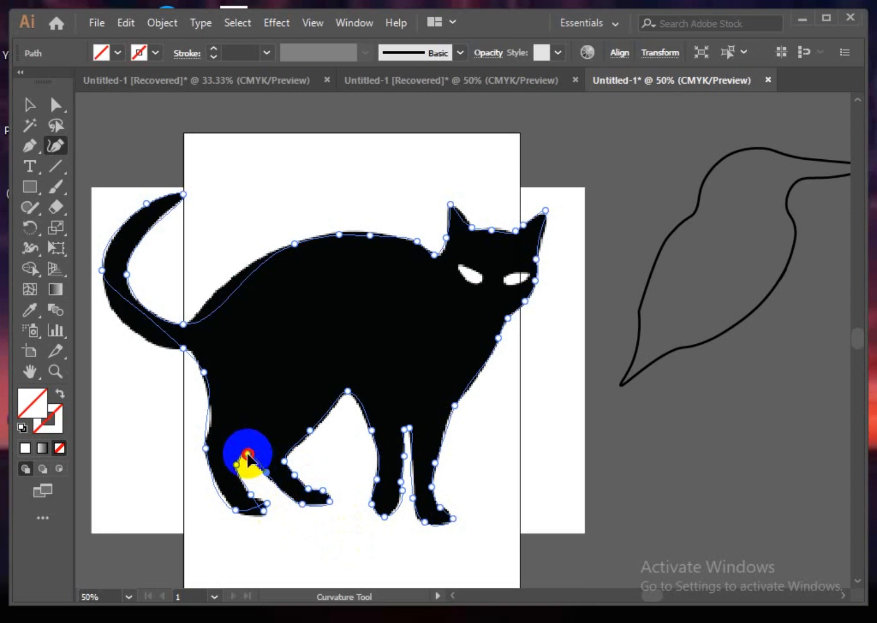
- Correct the path around the rearmost hind paw and add curve points along the back of that leg
click(268, 506)
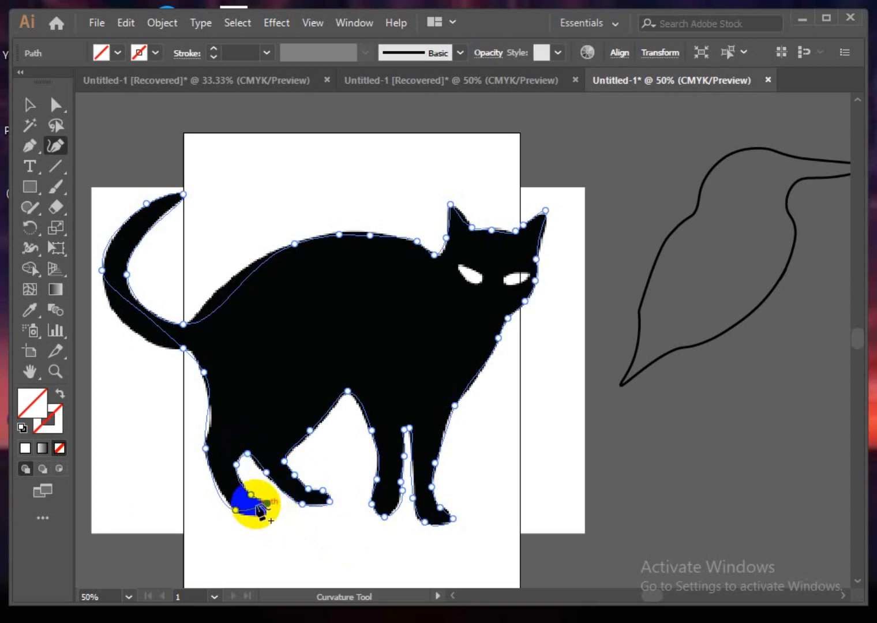
drag(256, 507, 225, 498)
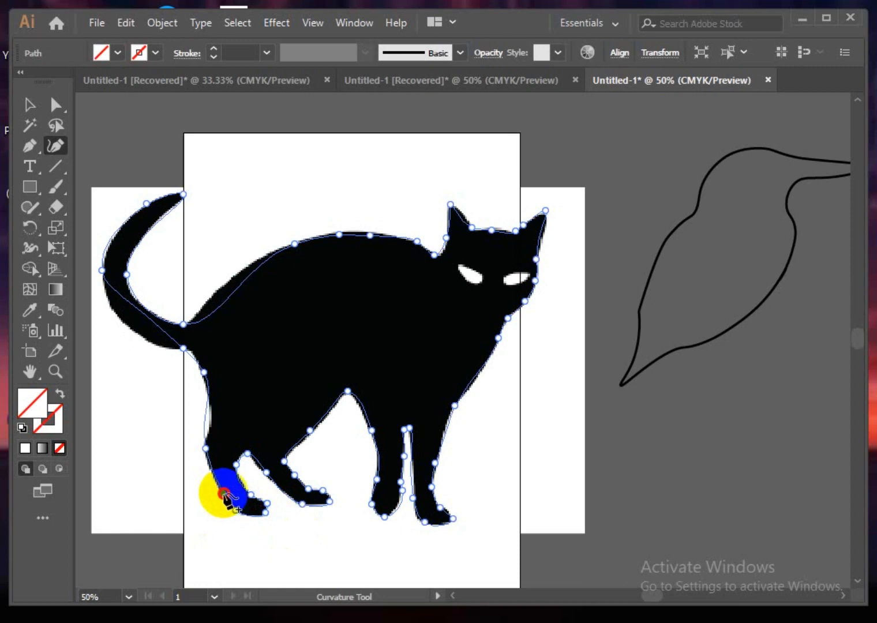
click(211, 428)
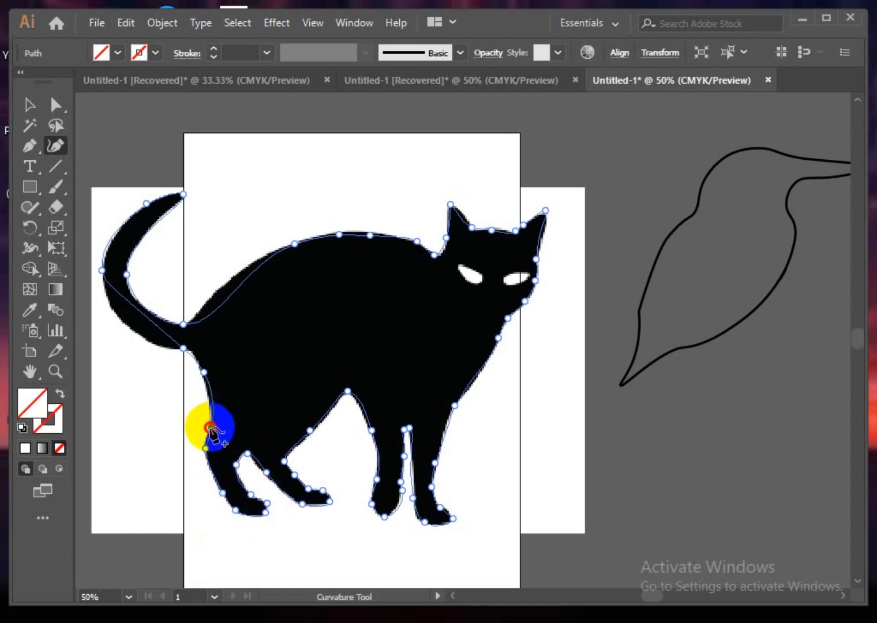
click(212, 428)
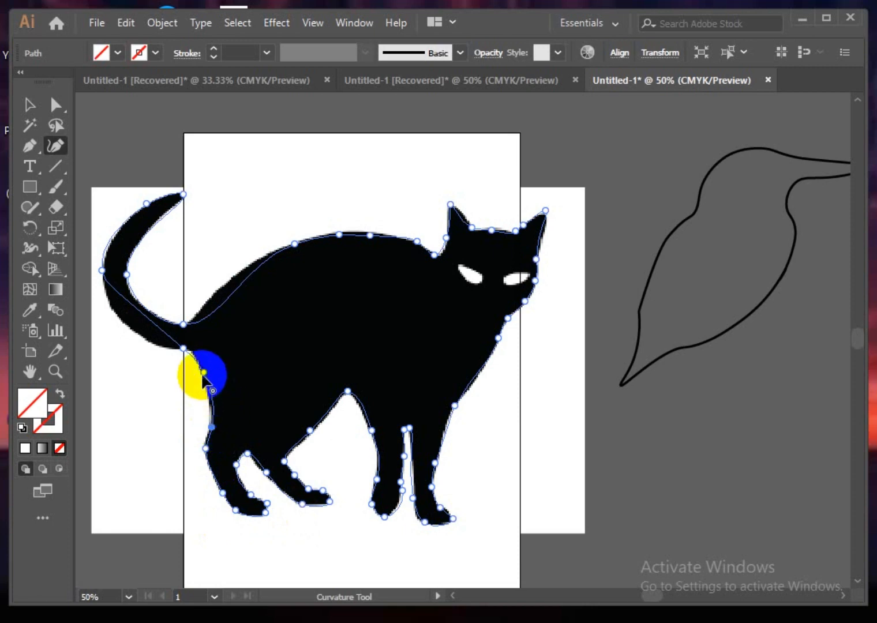
- Fit the path to the rump and the tail's underside by moving existing points and adding new ones along the curve
click(204, 374)
drag(202, 375, 174, 347)
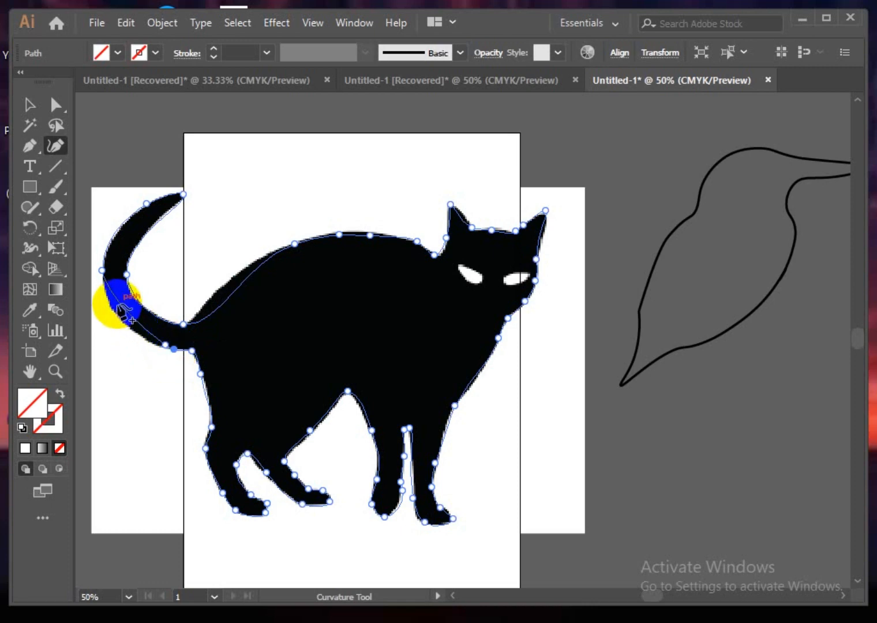
drag(118, 304, 135, 330)
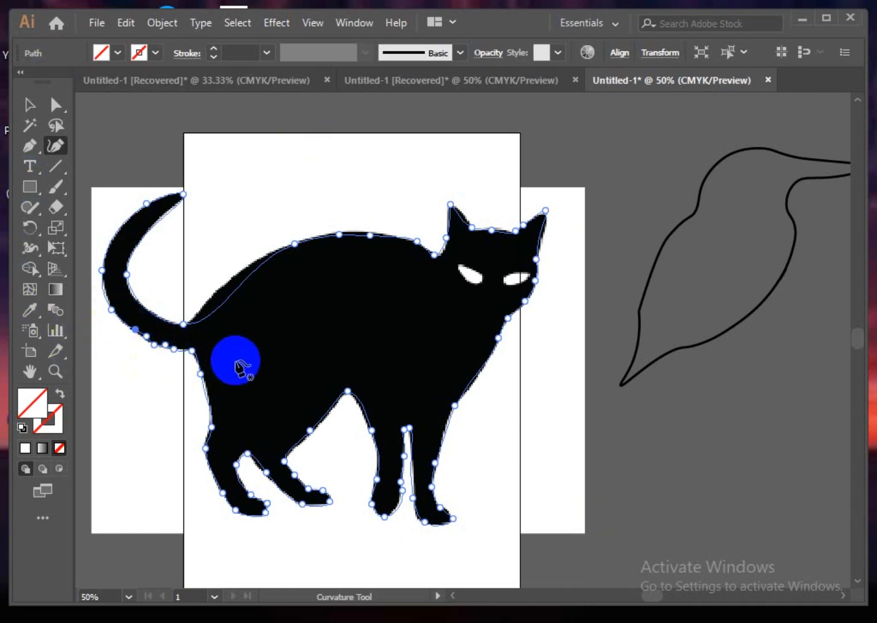
- Fit the path to the tail's underside near the rump by moving its points and adding one farther along the curve
drag(236, 363, 374, 398)
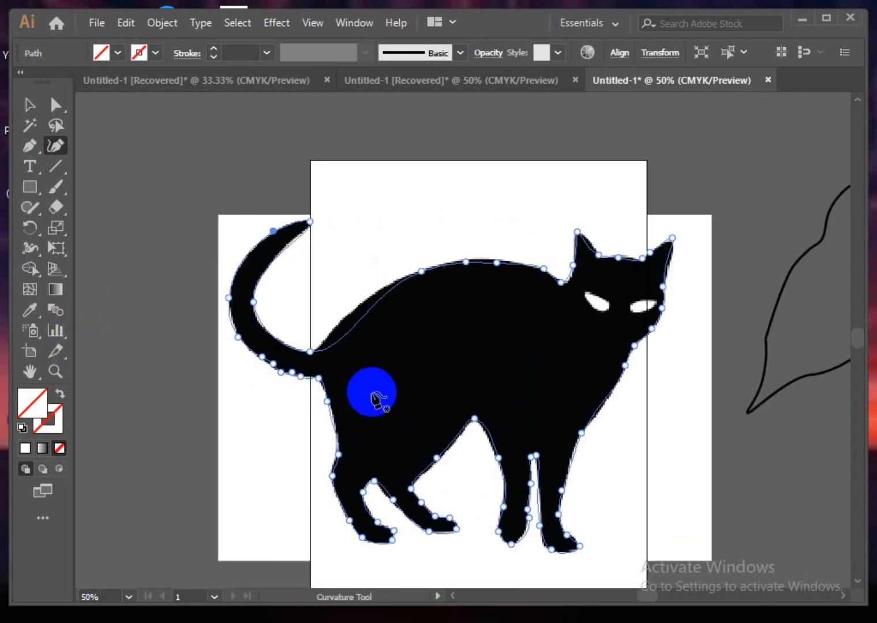
scroll(375, 399, up, 3)
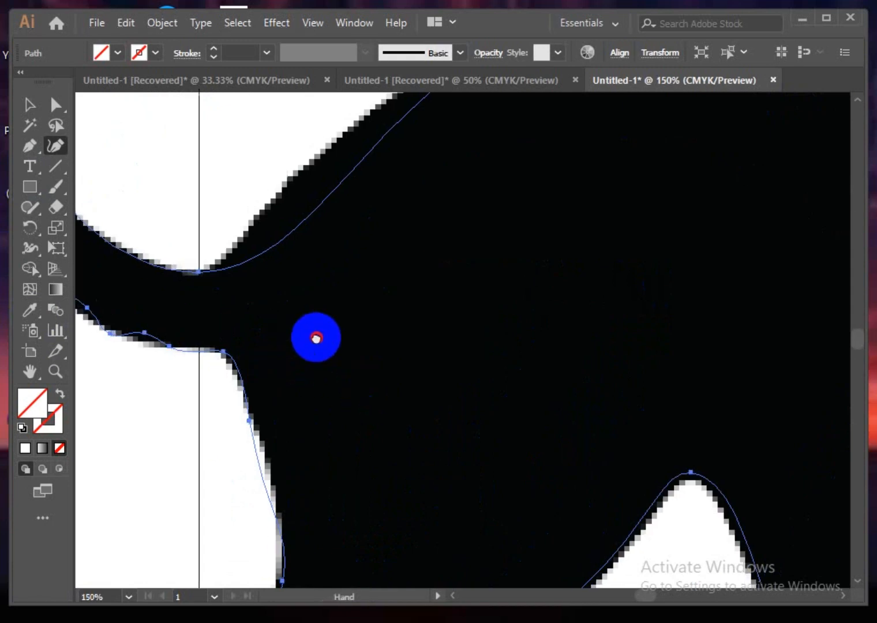
drag(315, 341, 465, 377)
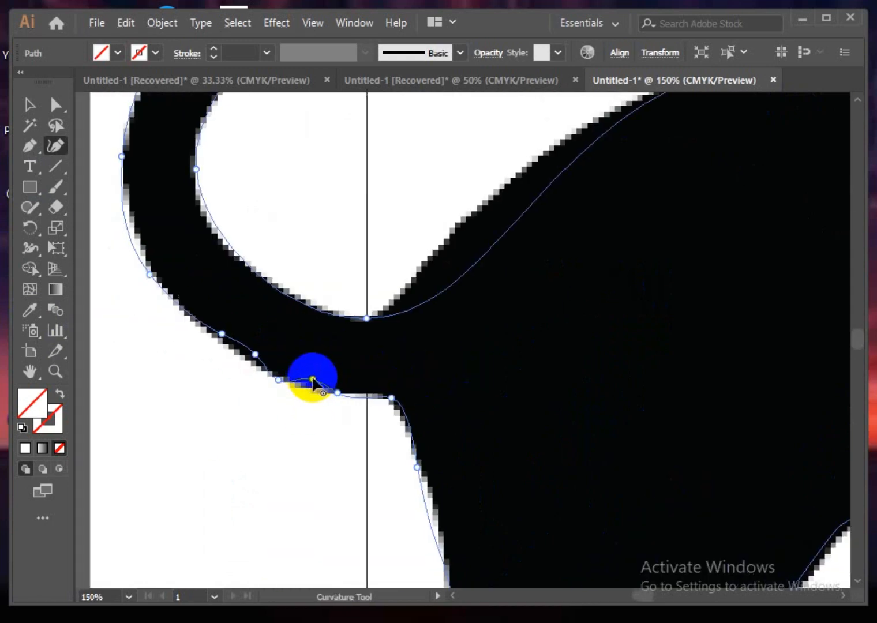
drag(312, 379, 311, 388)
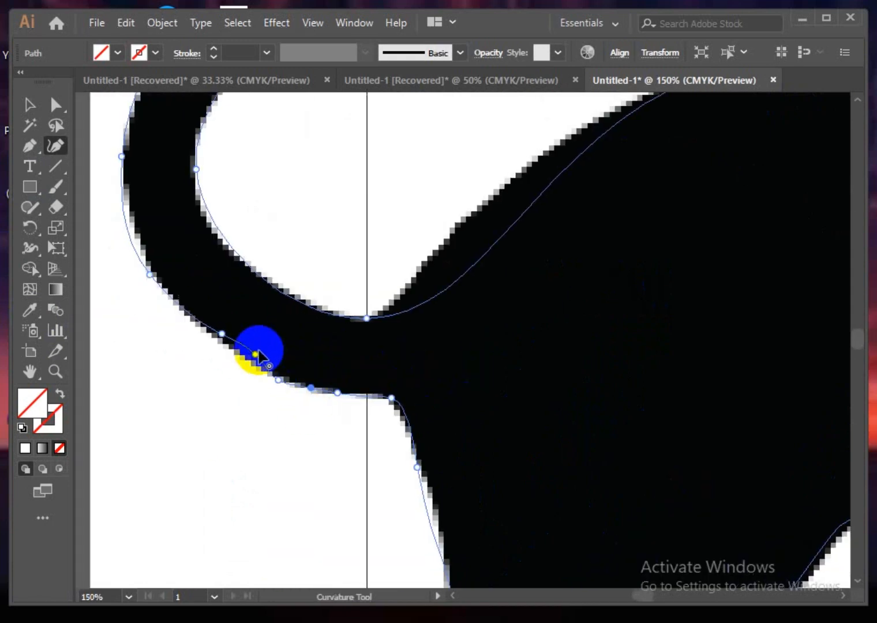
drag(255, 354, 247, 358)
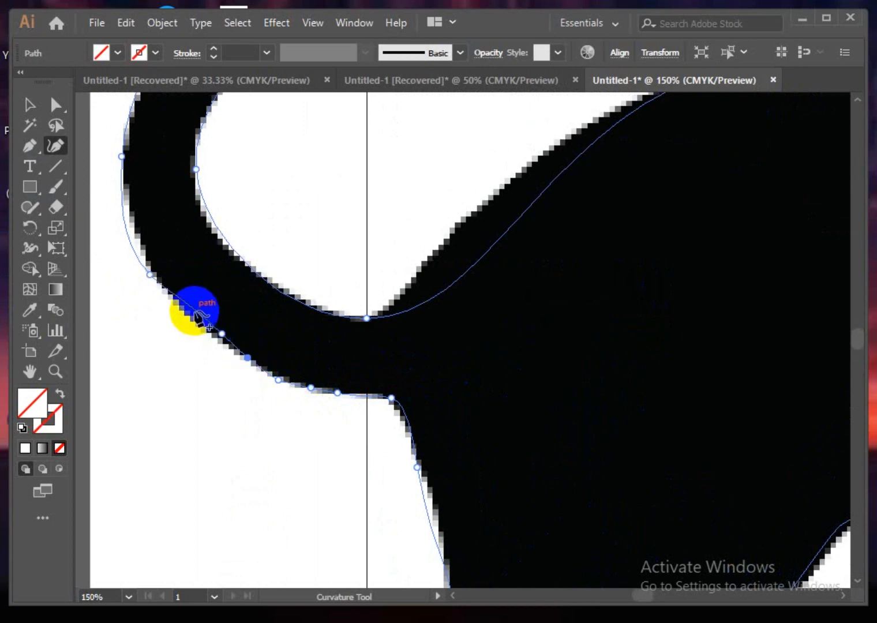
drag(194, 311, 219, 338)
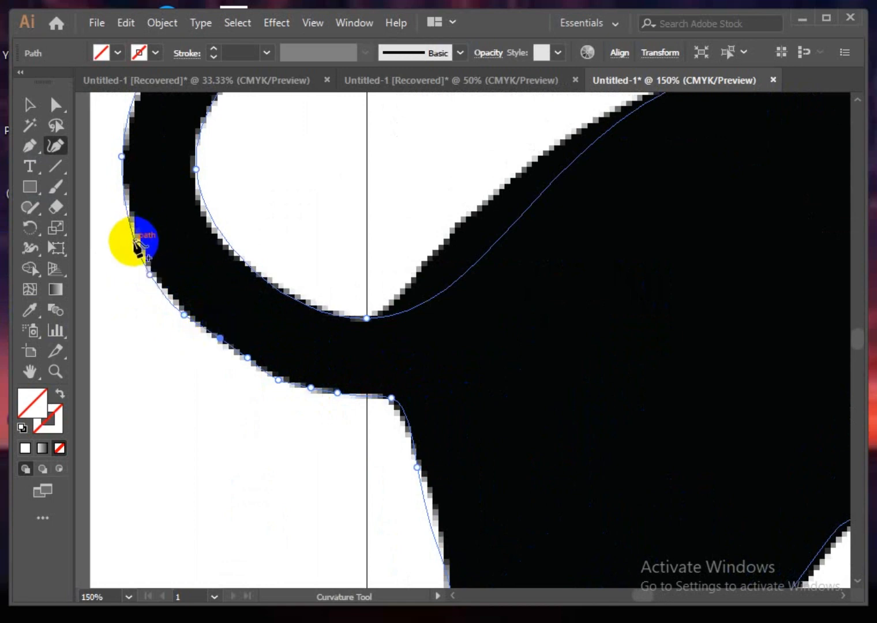
- Adjust the path along the tail's outer edge by adding curve points and moving the one below the tip onto the edge
drag(135, 245, 181, 233)
scroll(195, 272, up, 10)
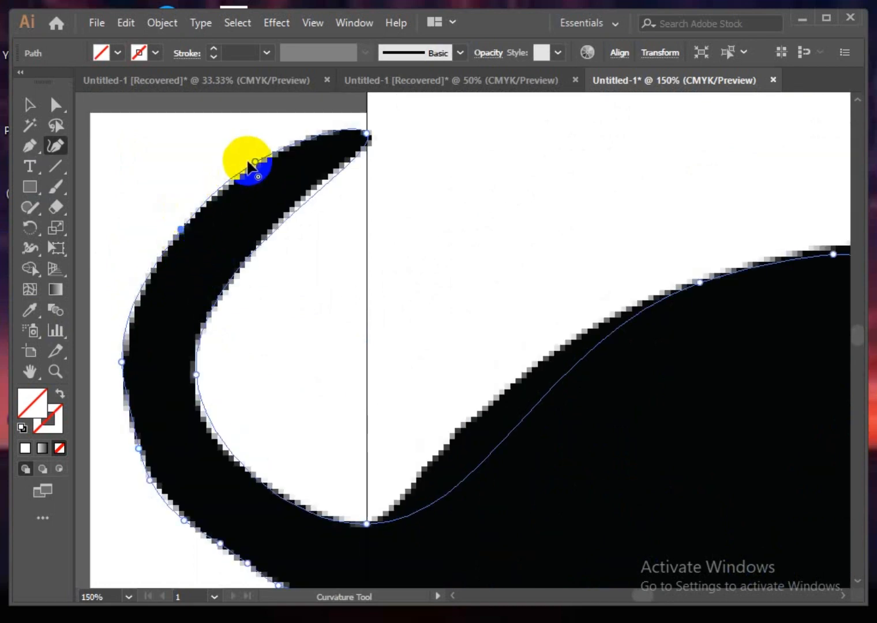
drag(255, 161, 255, 168)
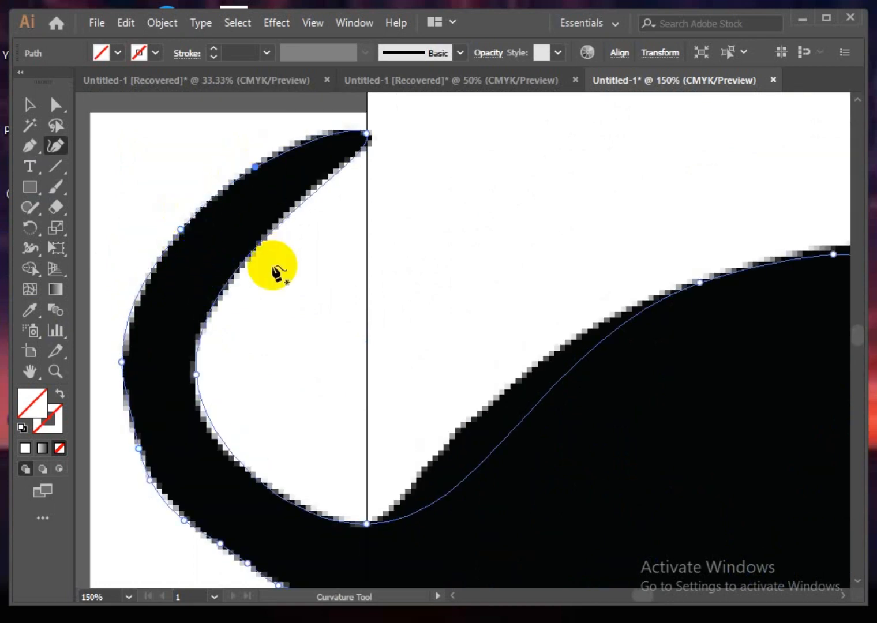
- Add curve points along the tail's inner edge, below the tip and around the tightest part of the bend
drag(284, 217, 283, 213)
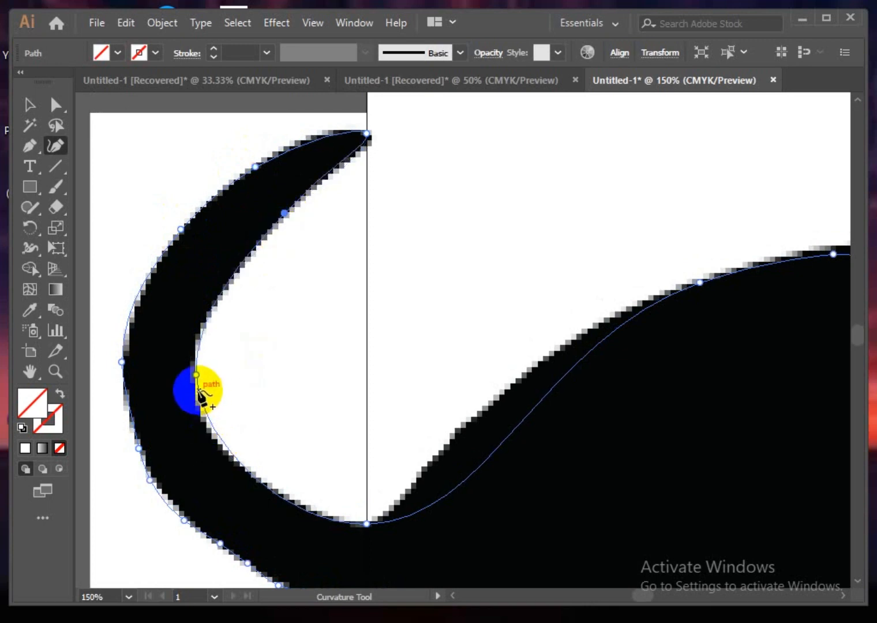
drag(199, 390, 196, 397)
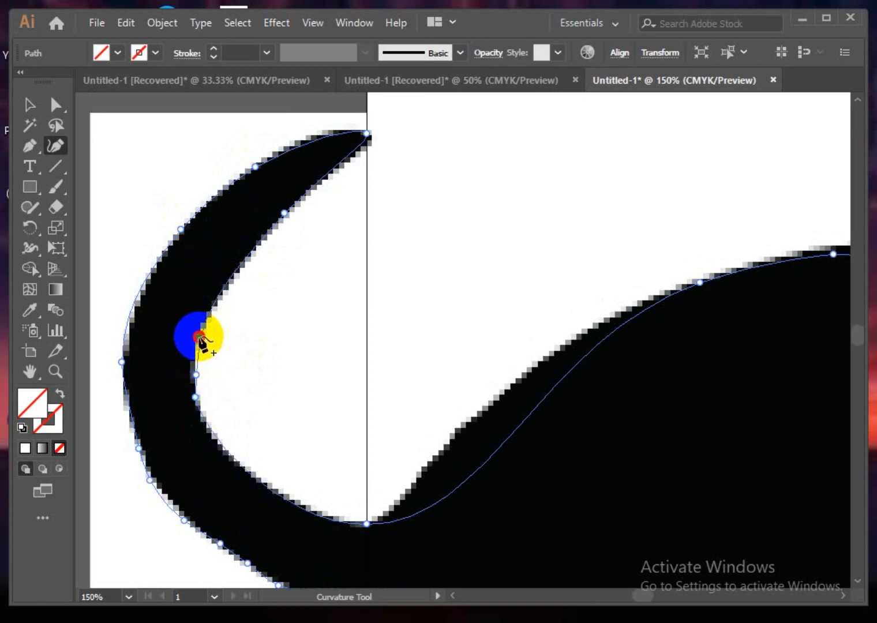
click(196, 339)
drag(196, 338, 197, 341)
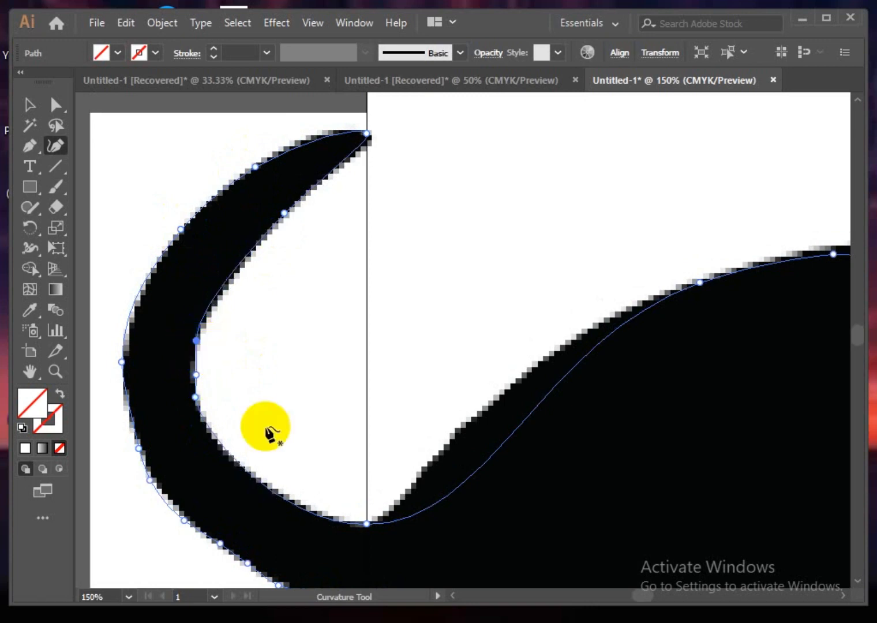
click(372, 527)
- Fit the path to the cat's back from the tail base to the shoulders by adding and moving curve points
drag(515, 432, 489, 406)
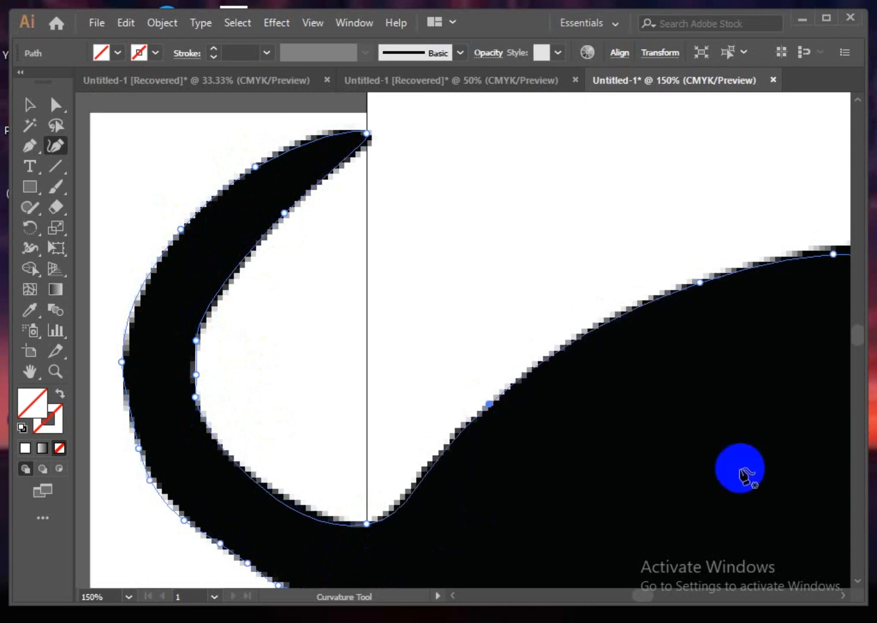
drag(741, 462, 372, 425)
mouse_move(471, 227)
mouse_down()
mouse_move(460, 231)
mouse_move(461, 220)
mouse_up()
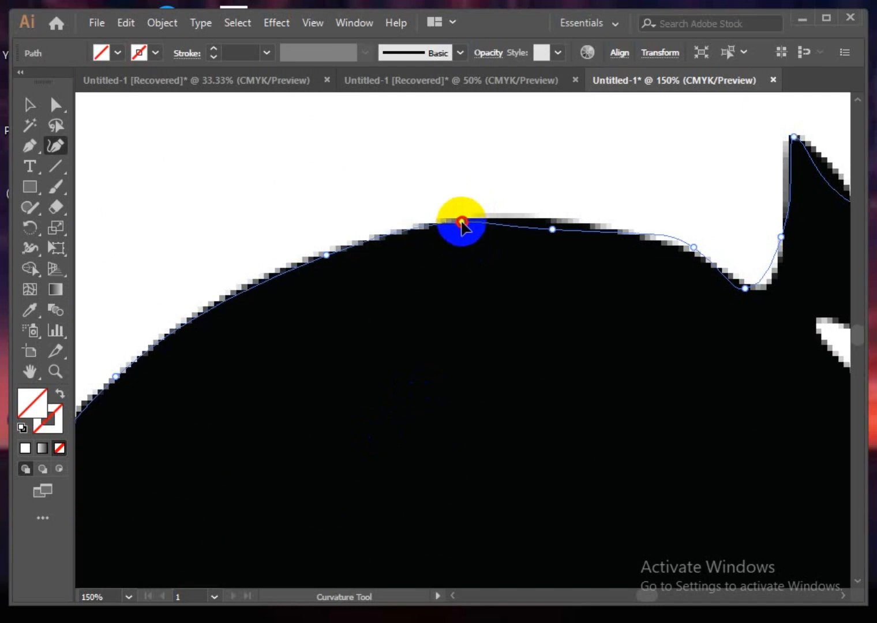
drag(552, 229, 554, 222)
mouse_move(685, 246)
mouse_down()
mouse_move(684, 254)
mouse_move(687, 241)
mouse_up()
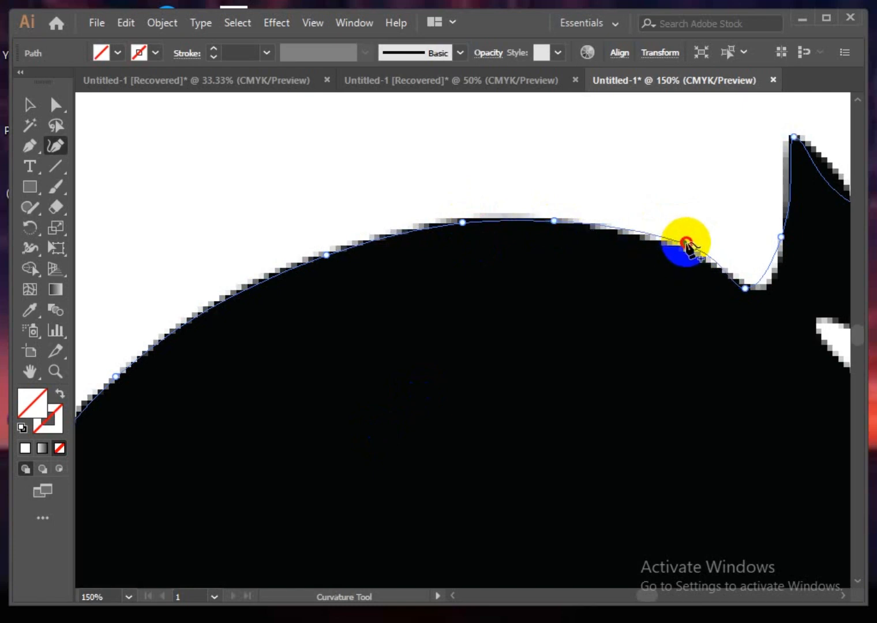
click(686, 243)
click(646, 234)
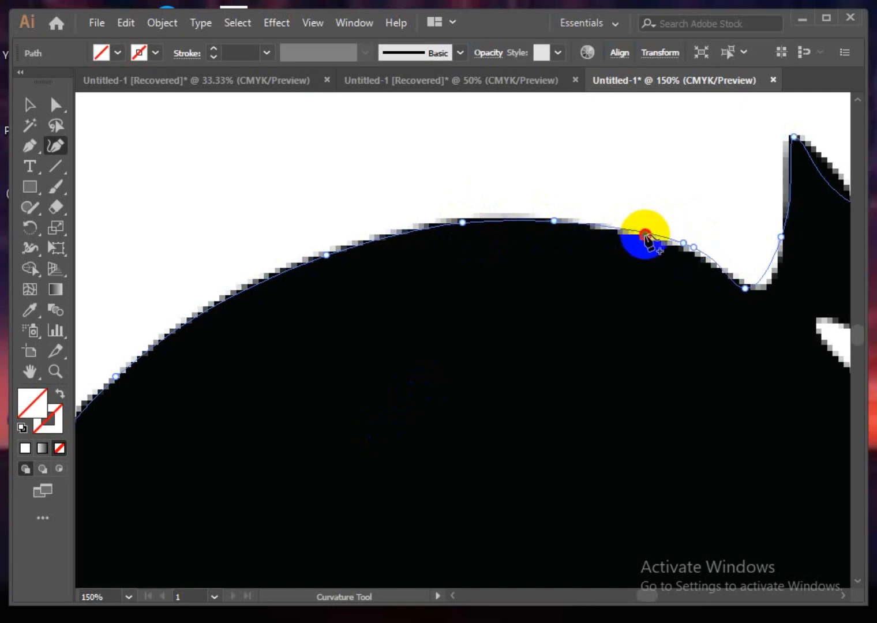
drag(646, 234, 647, 238)
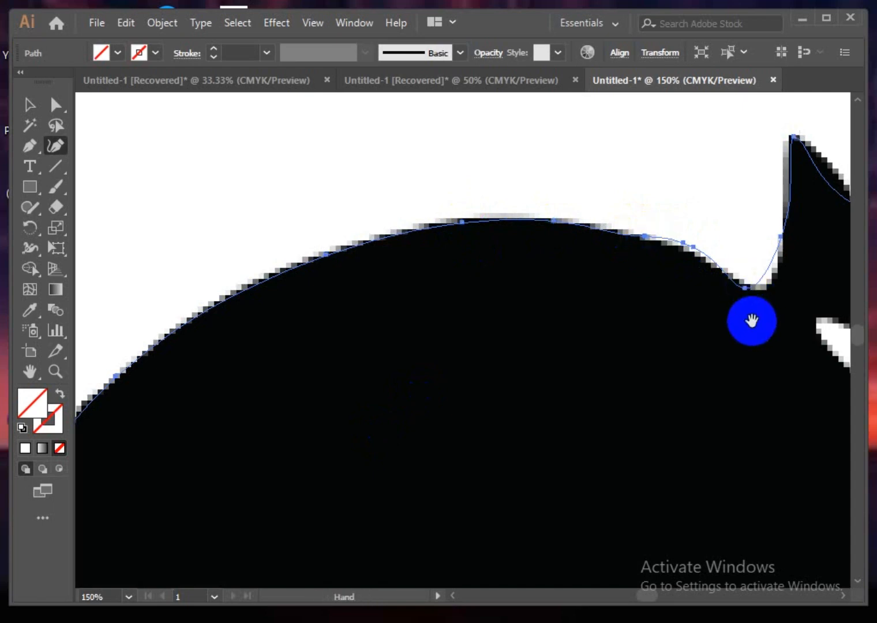
- Refine the path at the shoulders and add a point in the neck dip behind the ear
drag(753, 320, 593, 315)
click(565, 261)
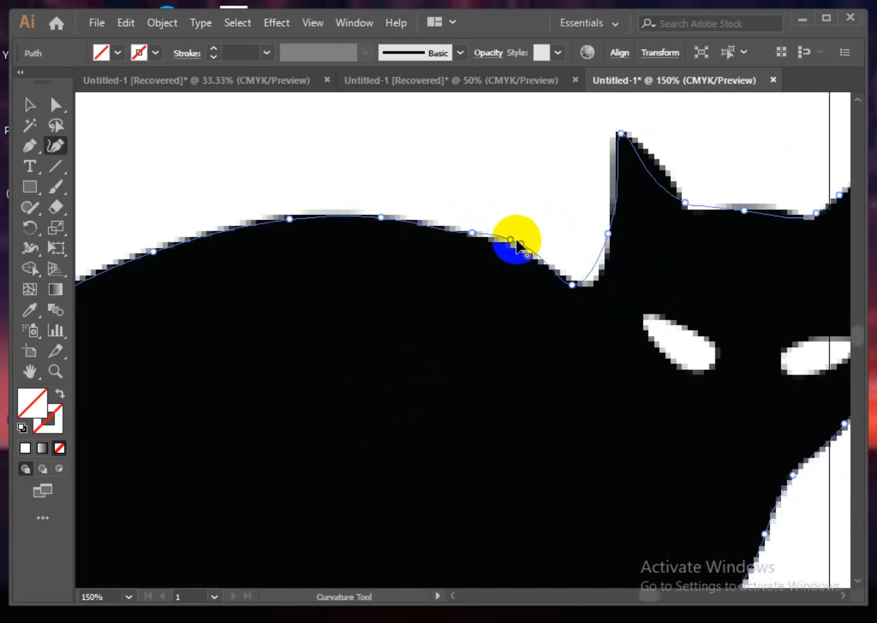
drag(520, 243, 525, 244)
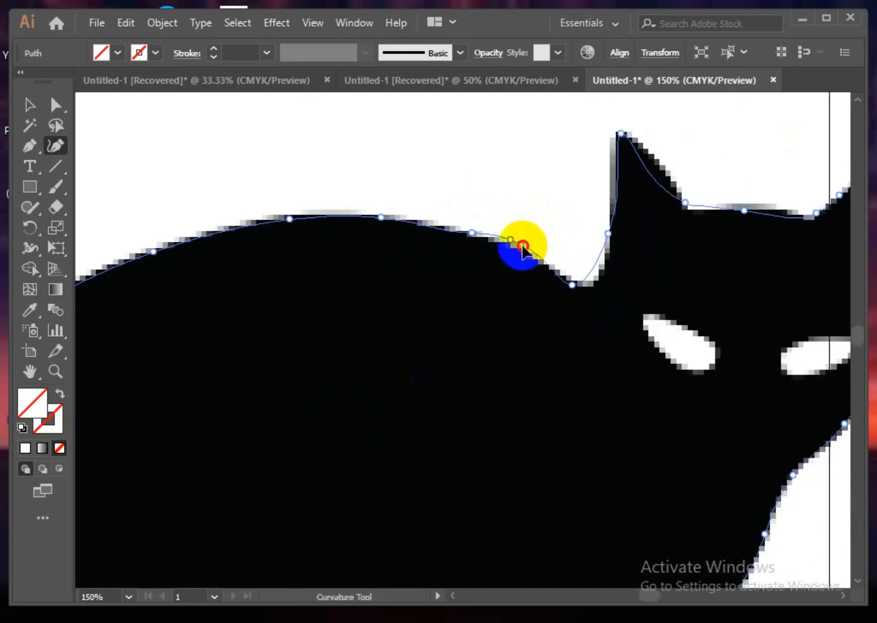
click(491, 239)
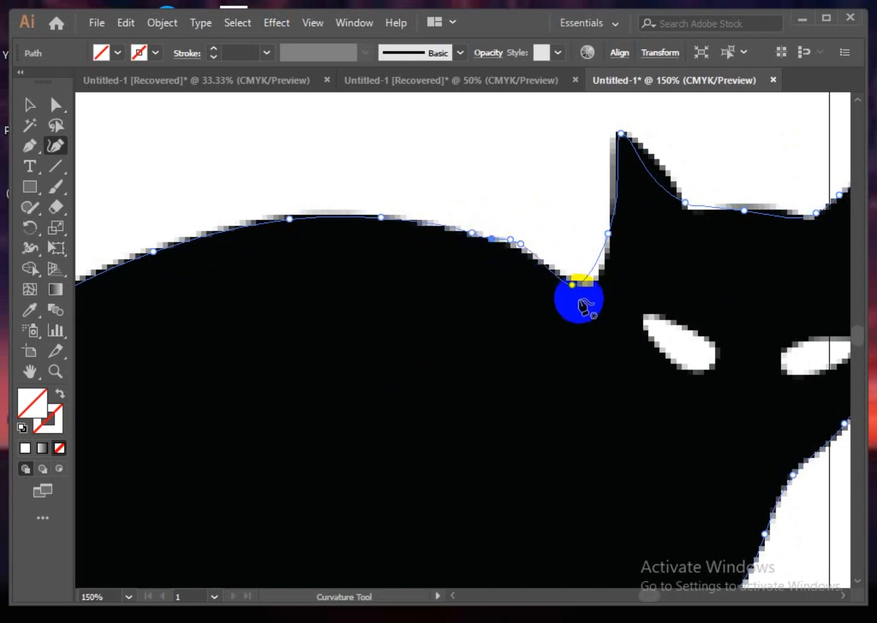
click(593, 281)
drag(593, 280, 597, 284)
- Fit the path to both edges of the ear nearest the back and along the top of the head between the ears
key(space)
drag(729, 310, 606, 303)
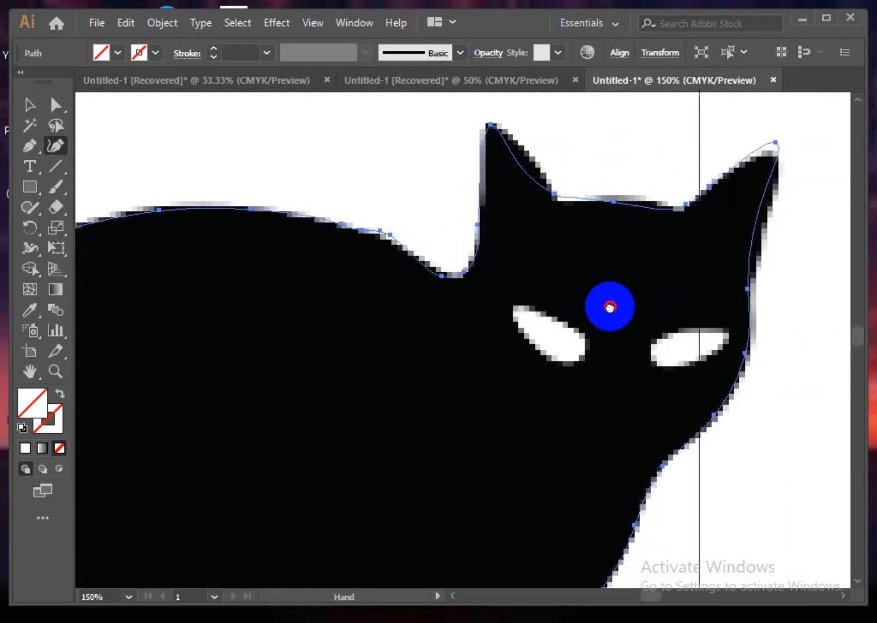
click(487, 172)
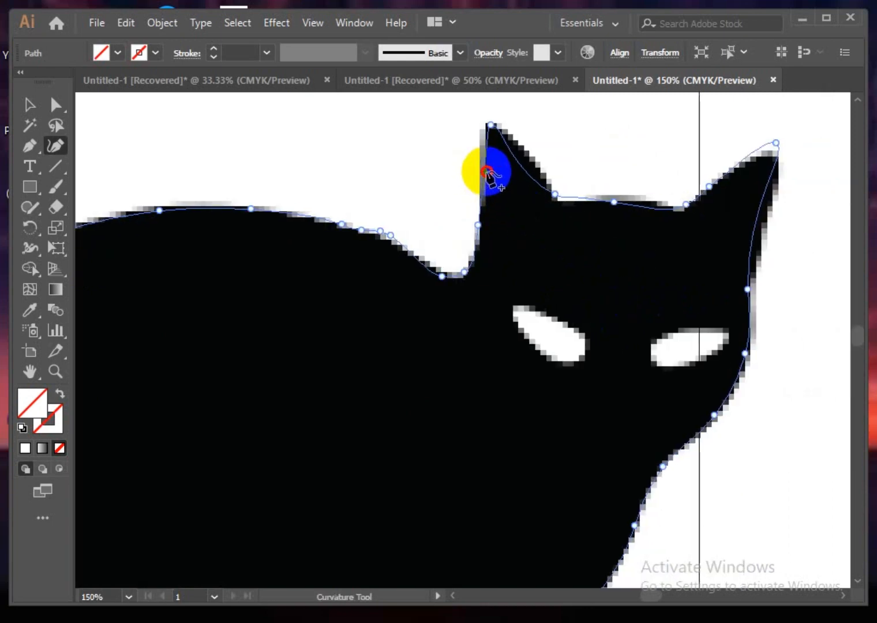
drag(519, 167, 538, 157)
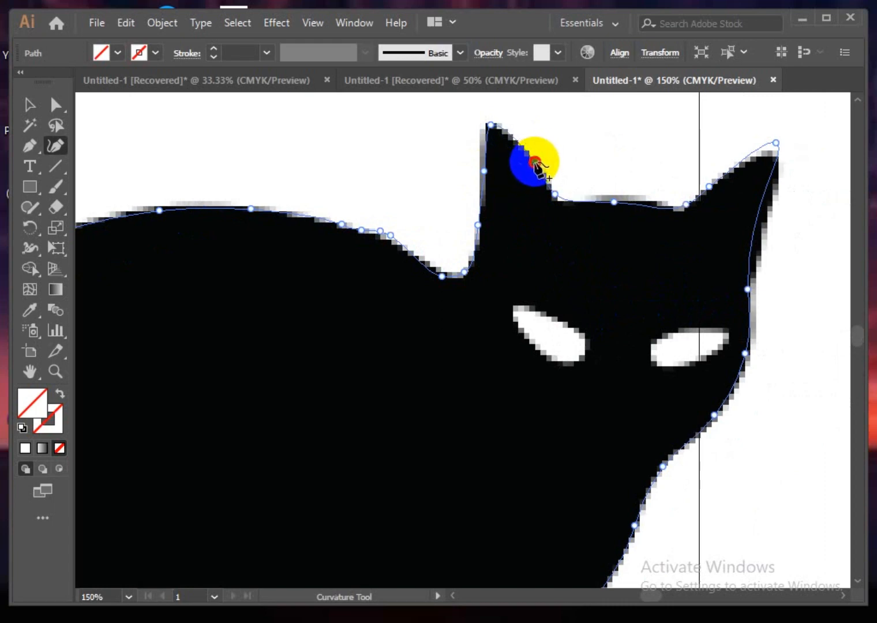
click(535, 163)
click(560, 198)
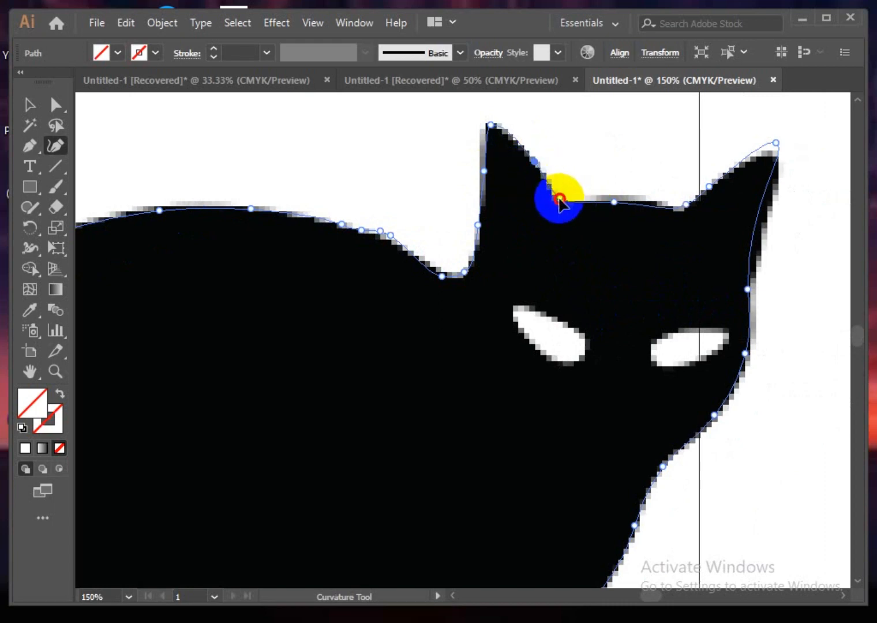
click(685, 204)
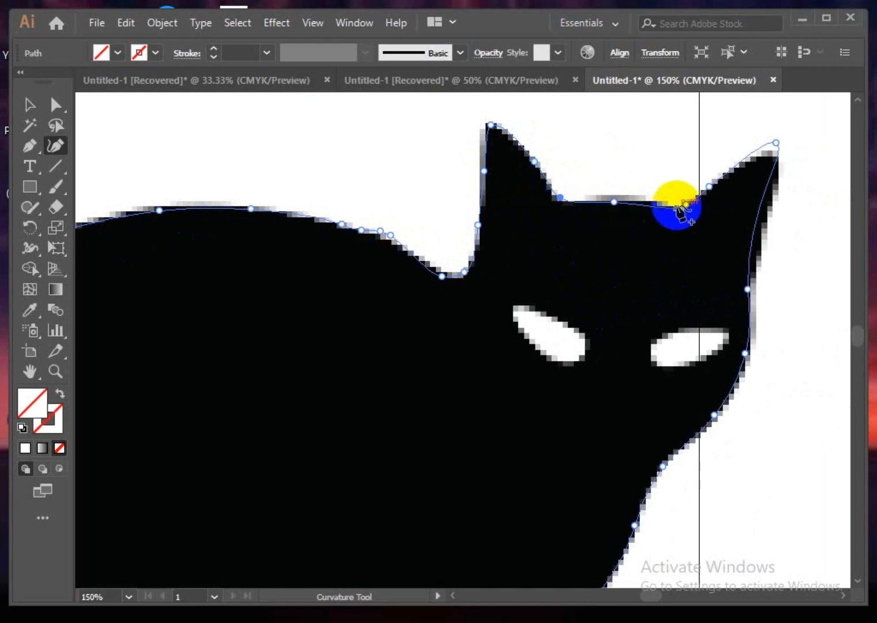
click(677, 208)
click(646, 199)
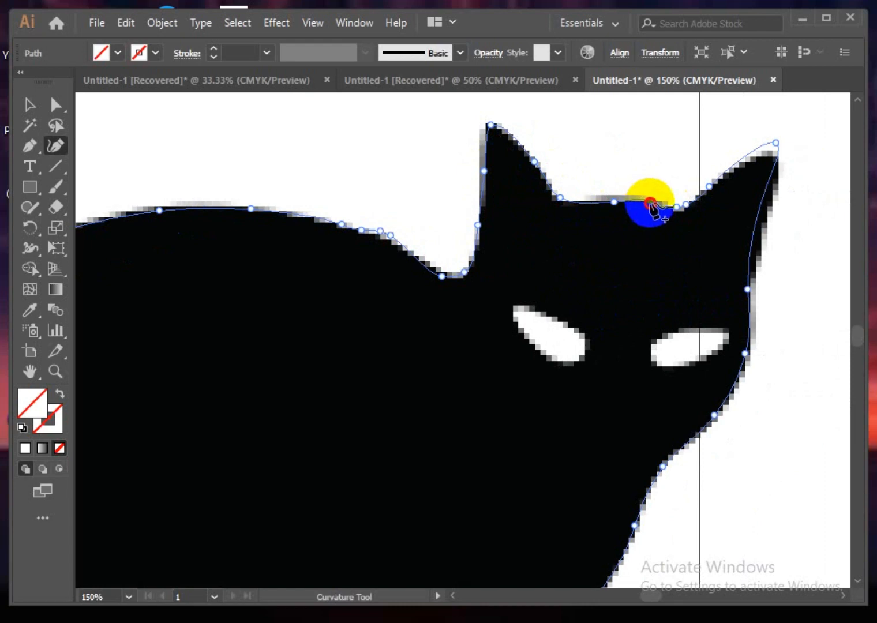
- Move the far ear's tip point onto the silhouette and fit the path along the ear's outer edge and the side of the face
drag(709, 222, 592, 229)
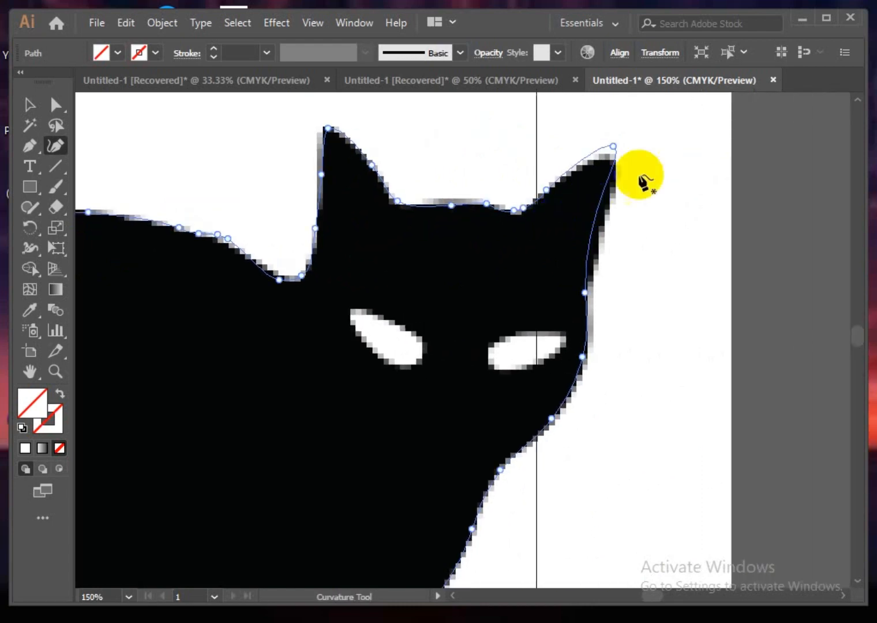
drag(613, 147, 614, 160)
click(602, 236)
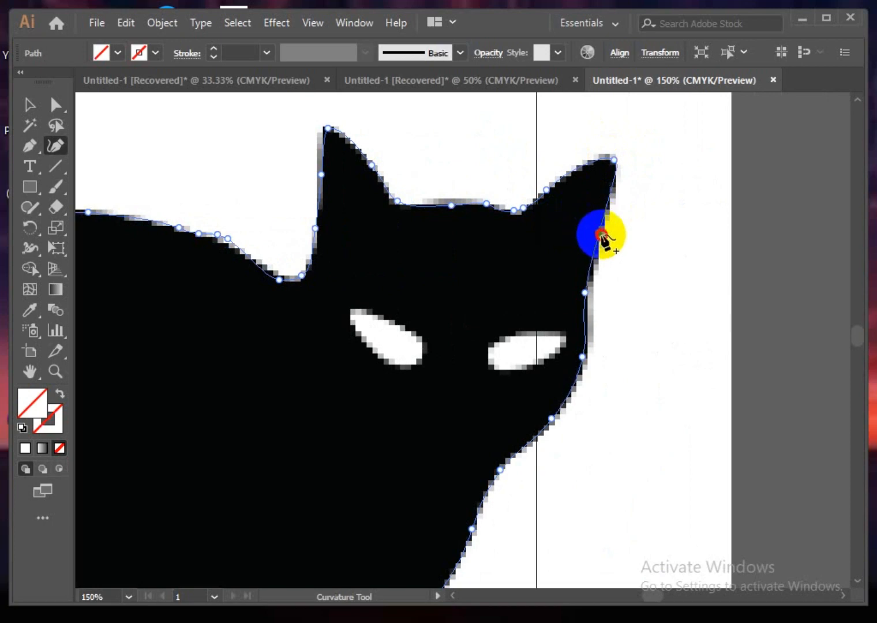
drag(603, 235, 607, 234)
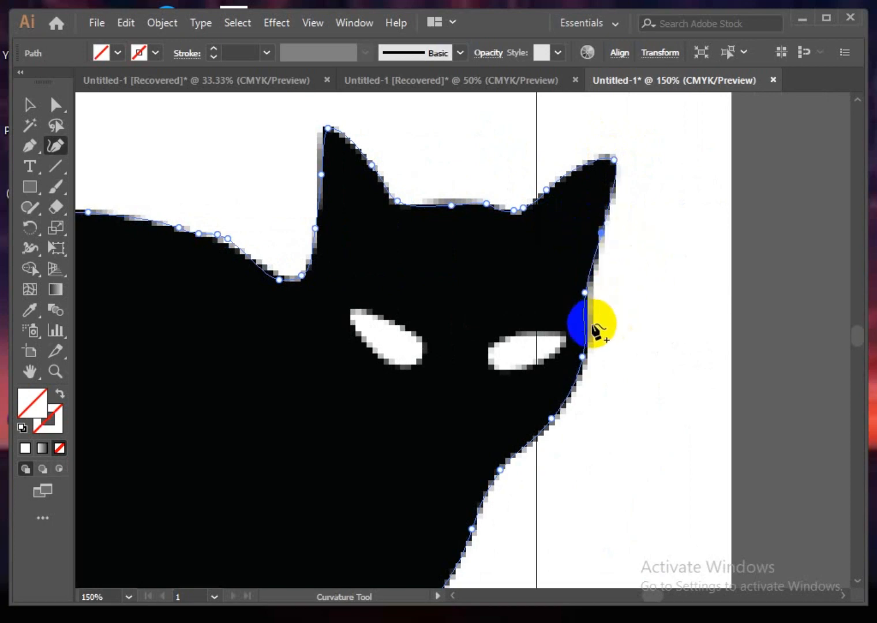
click(585, 293)
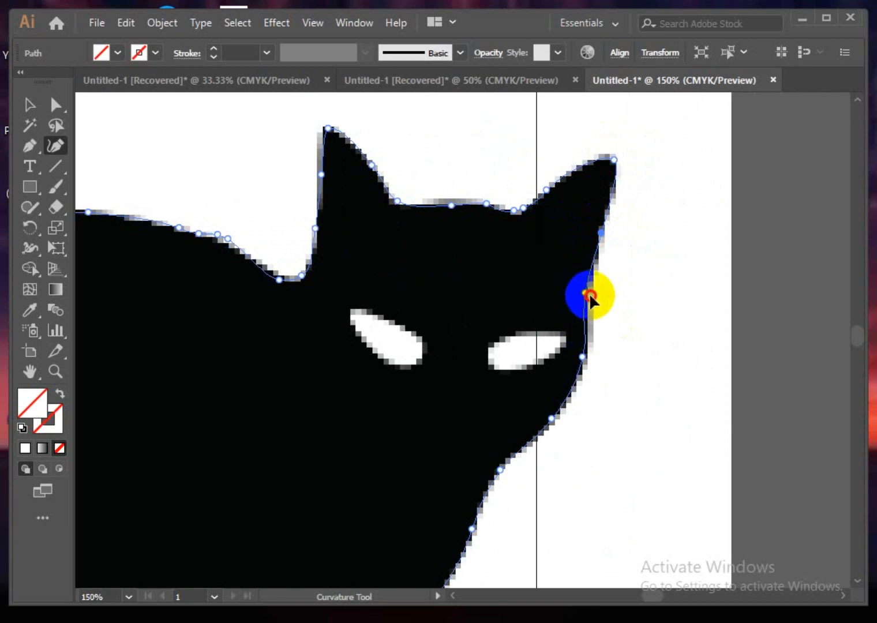
drag(589, 296, 589, 295)
- Add a curve point on the chest above the front leg and move it onto the silhouette edge
scroll(595, 312, down, 4)
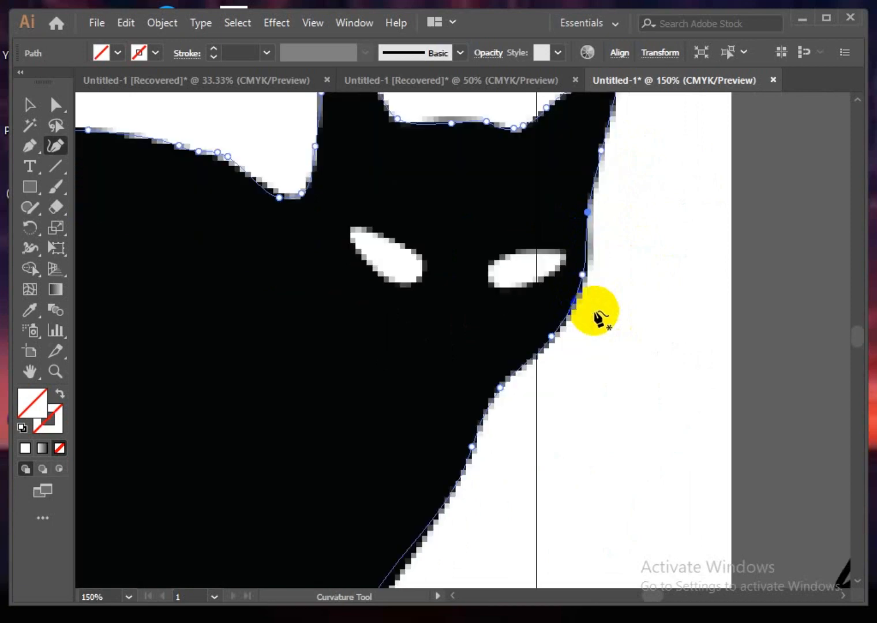
click(456, 418)
scroll(378, 353, down, 6)
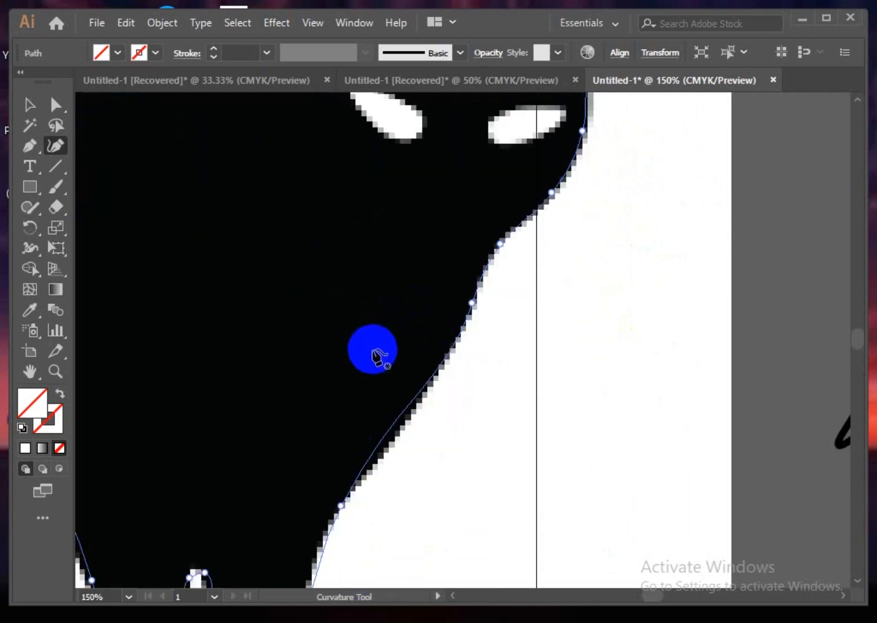
drag(380, 354, 386, 368)
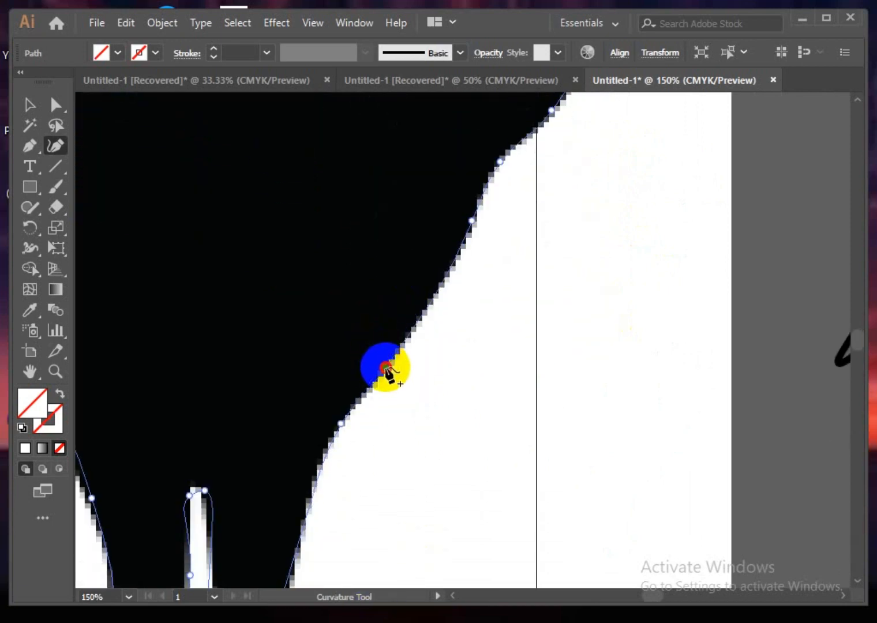
- Add curve points along both sides of the belly arch between the hind and front legs, fitting the path to the silhouette
scroll(340, 333, left, 8)
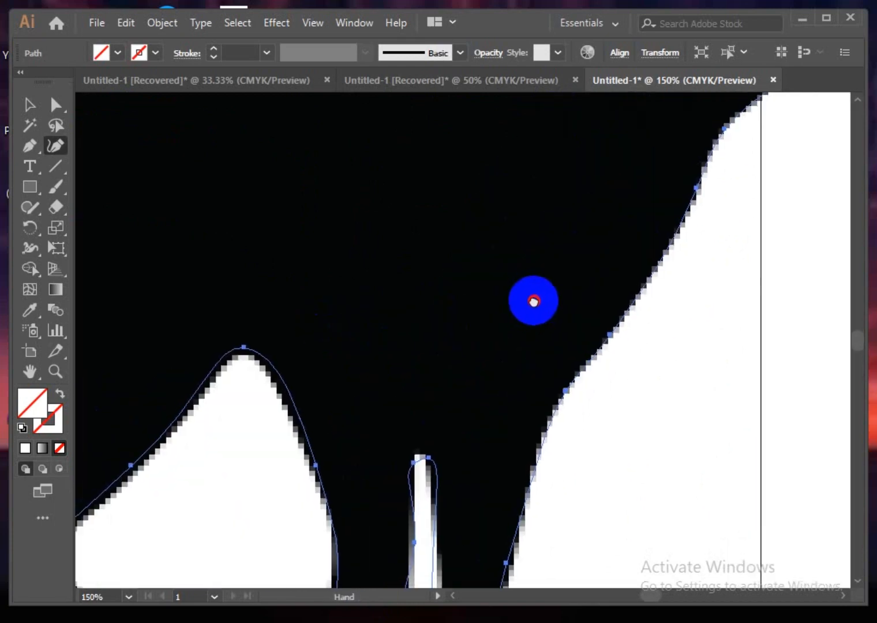
scroll(455, 365, down, 5)
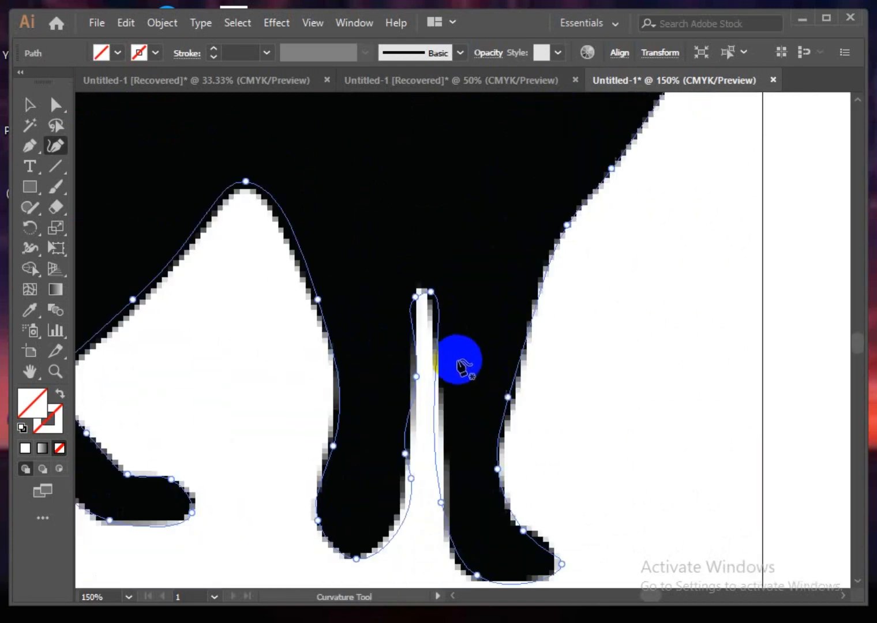
click(299, 234)
click(289, 238)
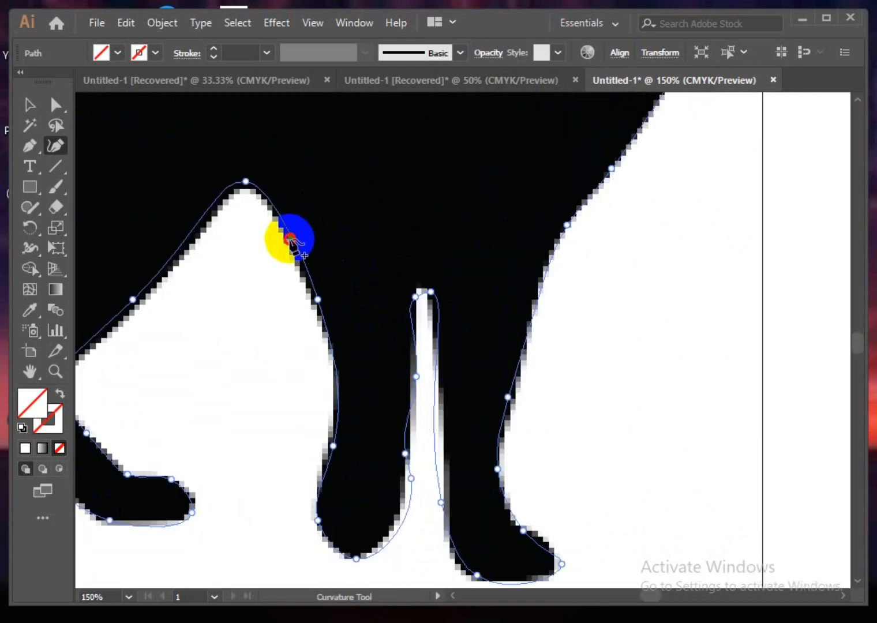
click(304, 276)
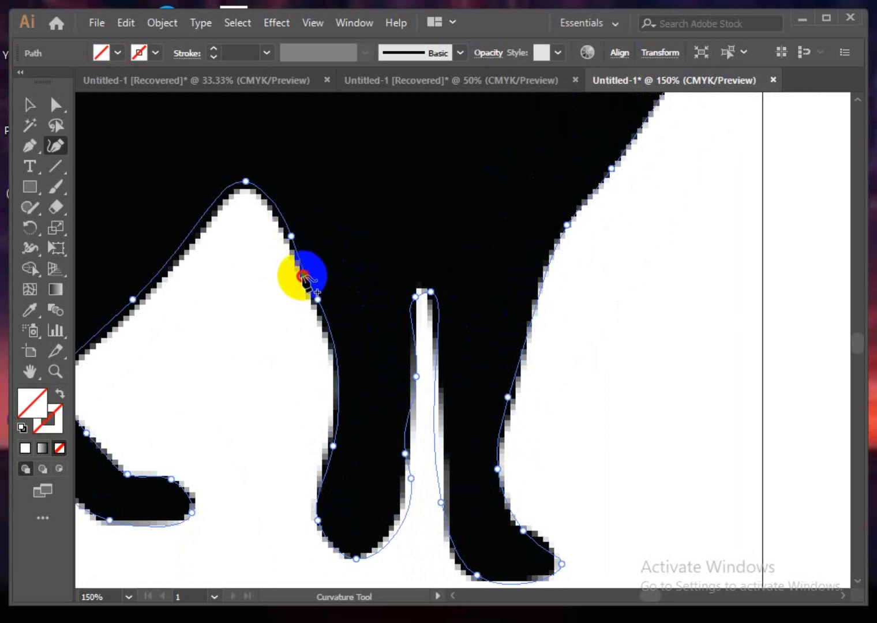
click(190, 236)
drag(191, 237, 192, 240)
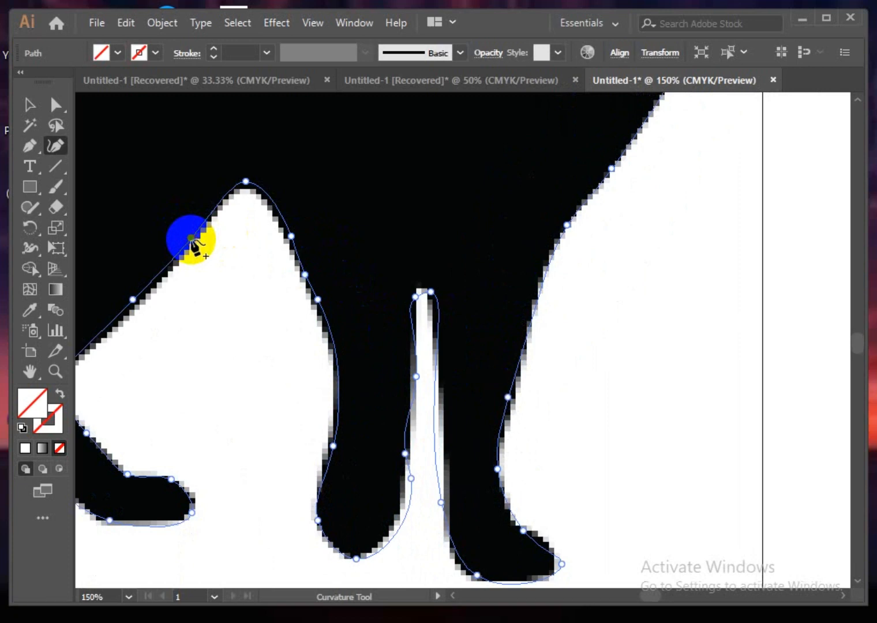
drag(133, 299, 142, 289)
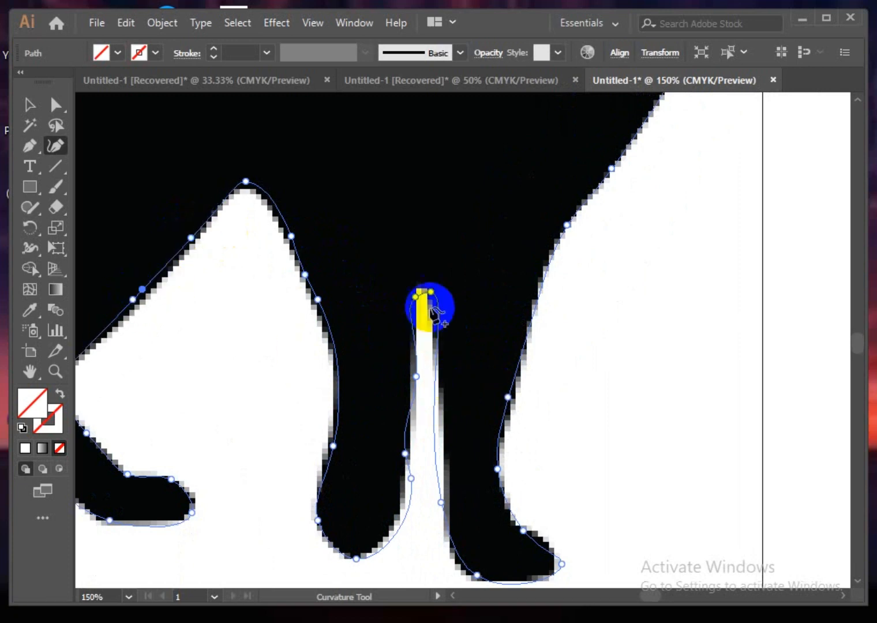
- Fit the path to the narrow gap between the two front legs and around the rearmost front paw
mouse_move(430, 291)
mouse_down()
mouse_move(414, 287)
mouse_move(422, 291)
mouse_move(414, 296)
mouse_move(416, 289)
mouse_up()
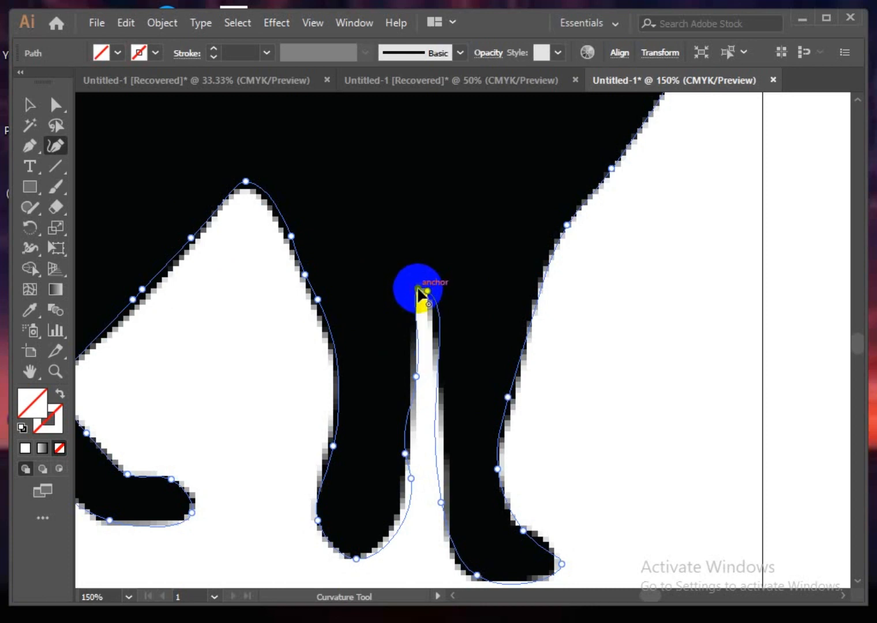
drag(440, 324, 437, 327)
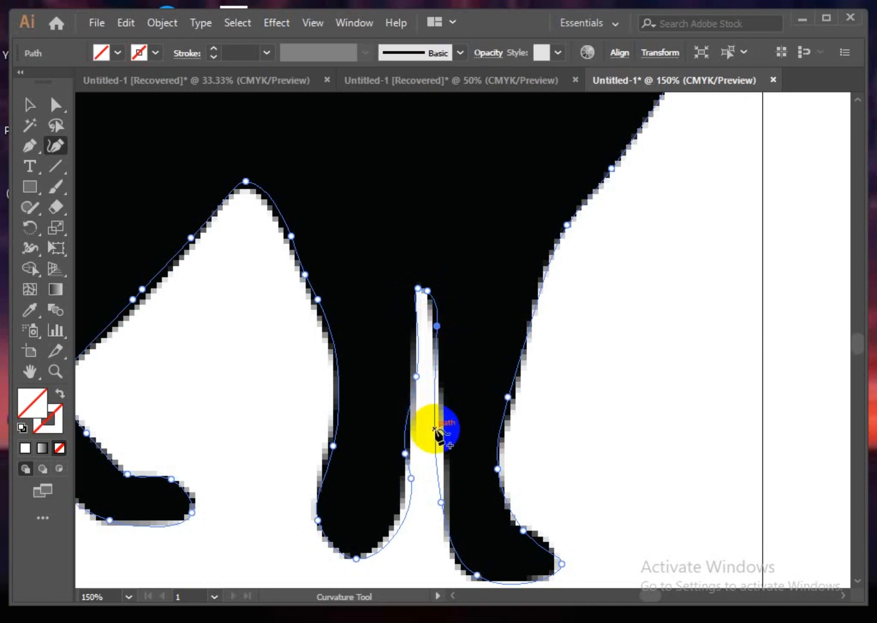
drag(435, 429, 442, 428)
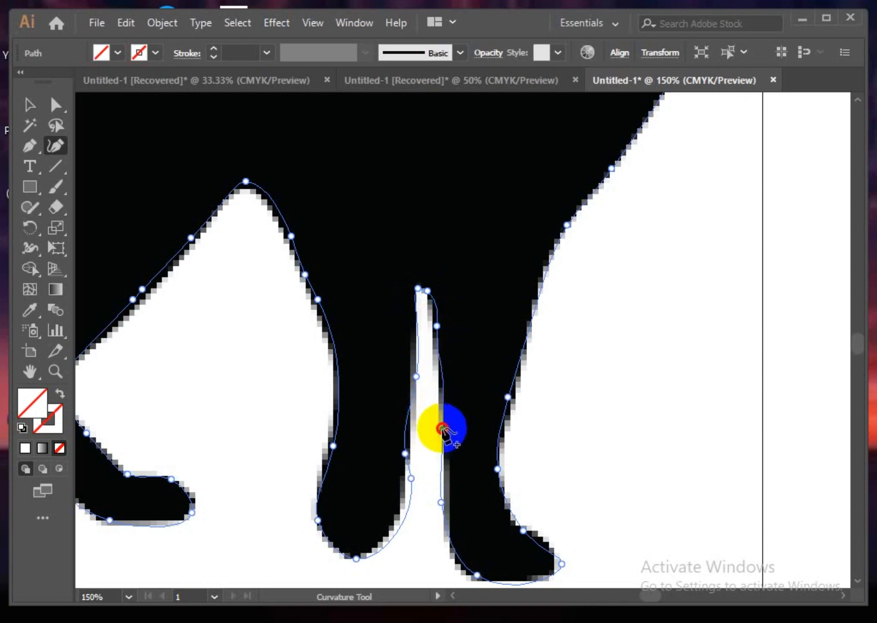
drag(441, 494, 445, 493)
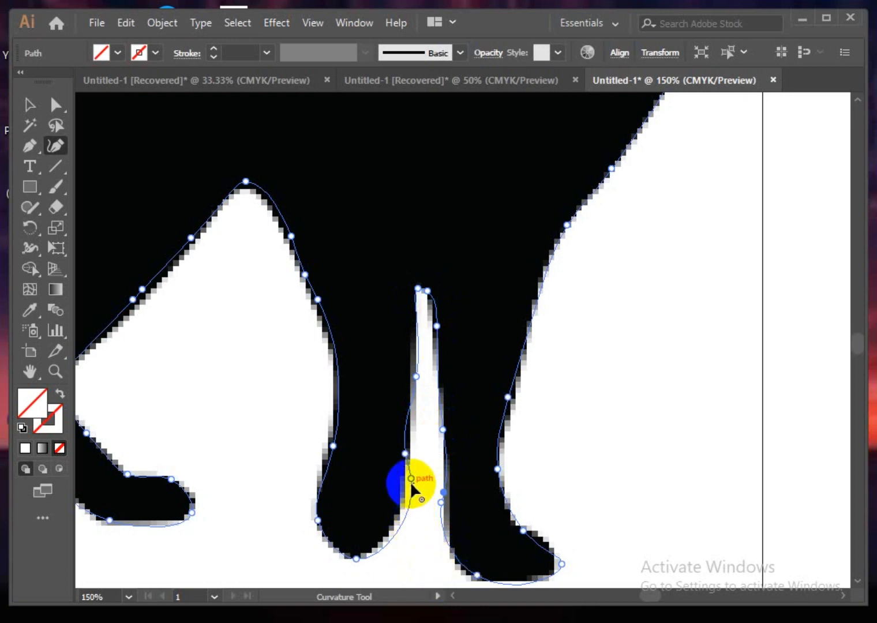
drag(410, 484, 407, 483)
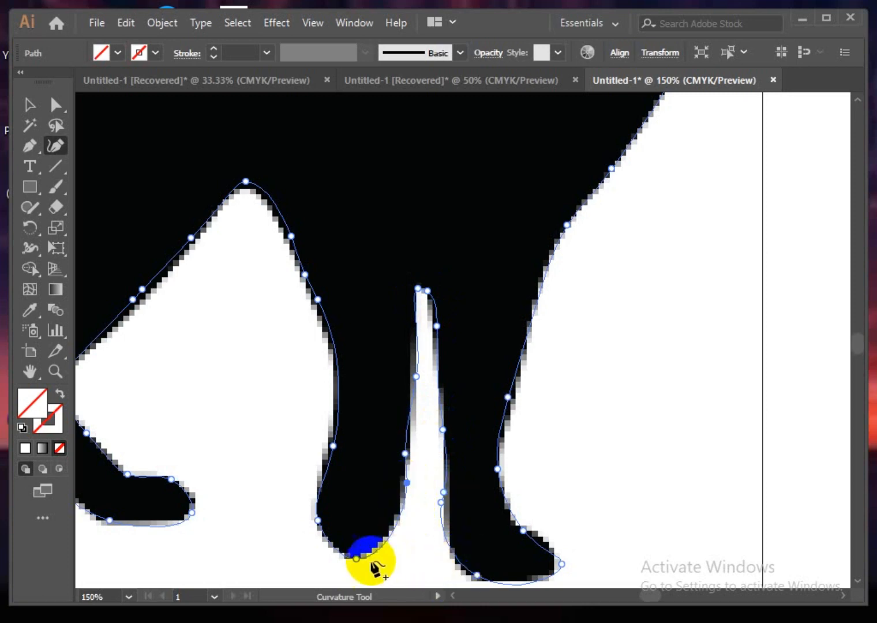
click(371, 549)
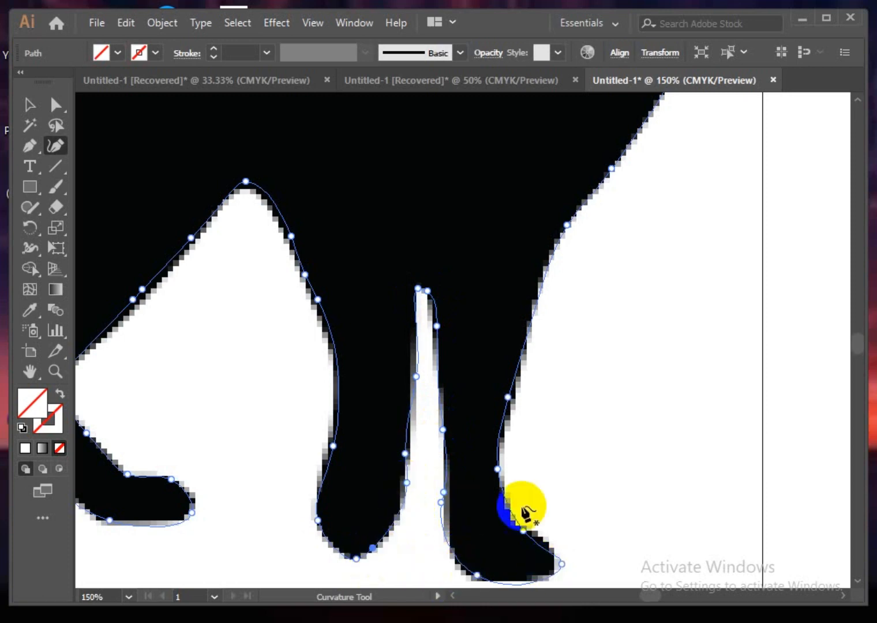
click(329, 447)
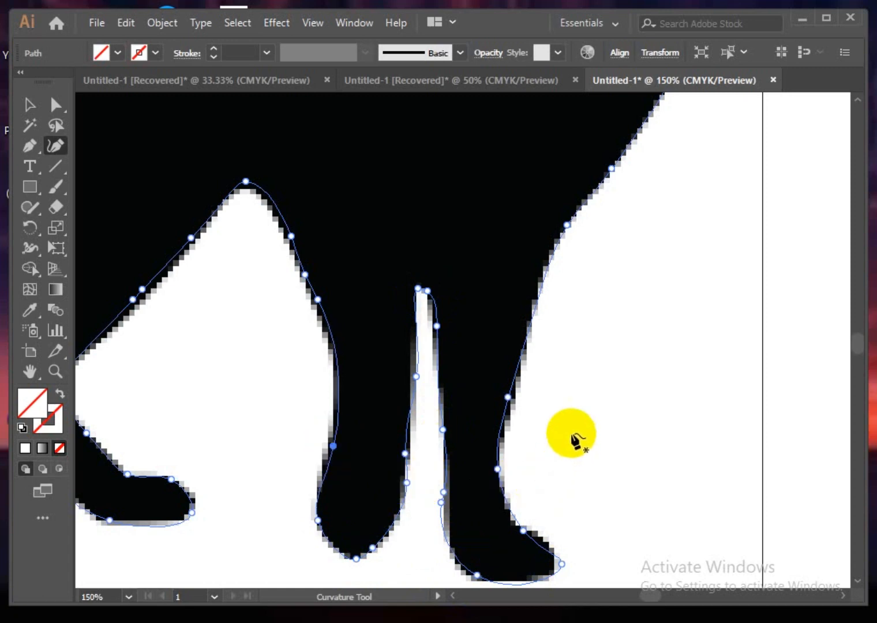
- Fit the path around the foremost paw, adding and moving points from the heel along the sole to the toes
scroll(568, 430, down, 3)
mouse_move(444, 442)
mouse_down()
mouse_move(446, 459)
mouse_move(445, 428)
mouse_up()
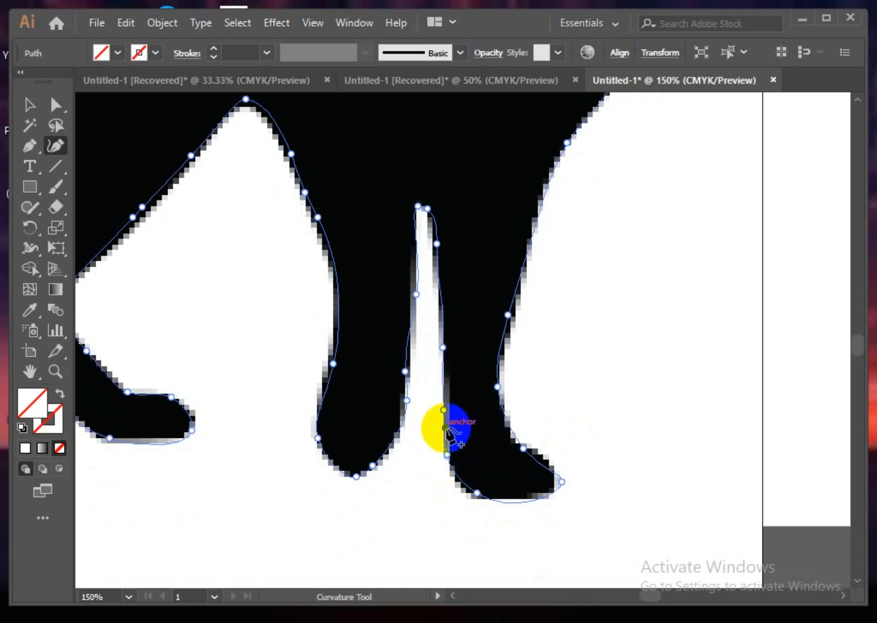
drag(469, 491, 465, 492)
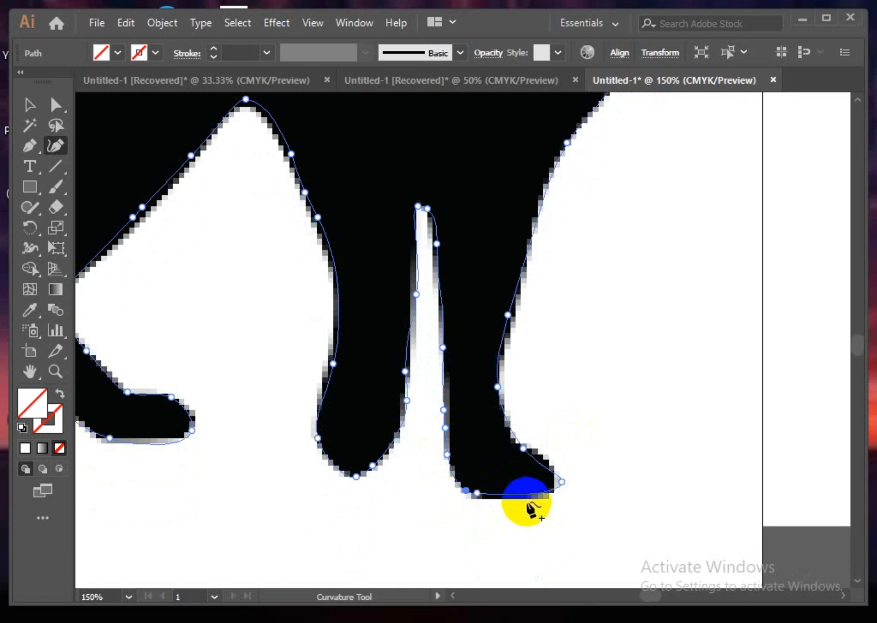
drag(519, 492, 520, 497)
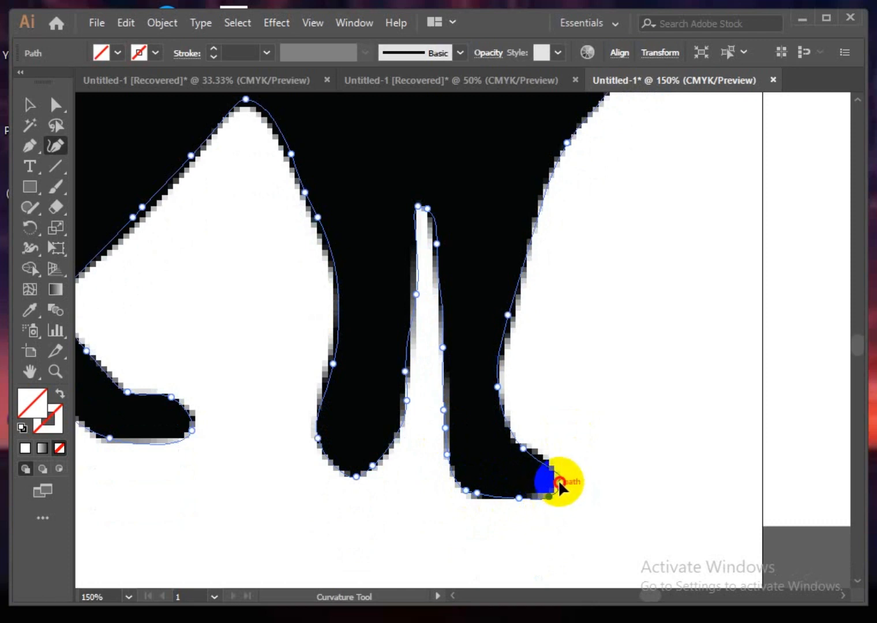
drag(560, 482, 555, 485)
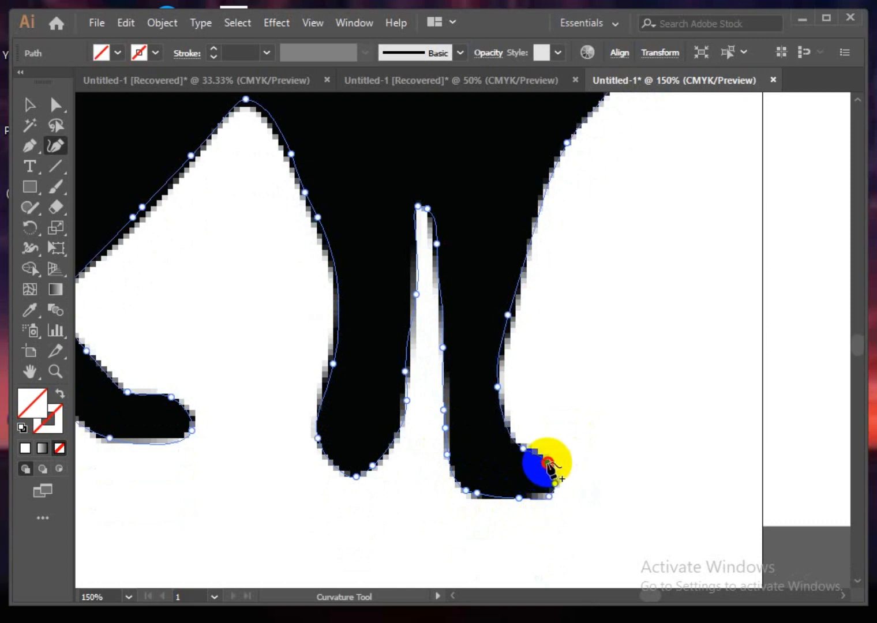
click(546, 464)
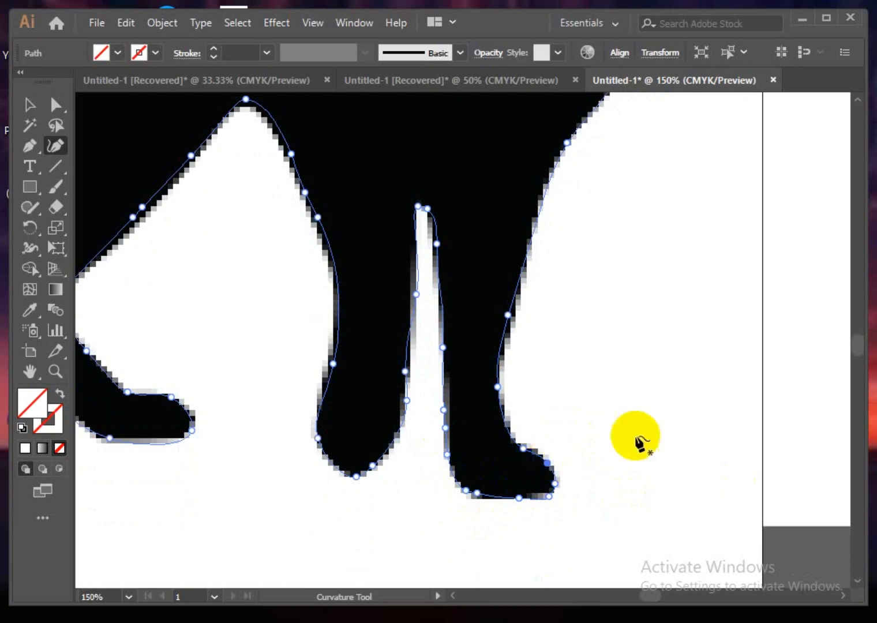
- Move the mid-leg point on the foremost leg's outer edge onto the silhouette and add another curve point above it
click(508, 316)
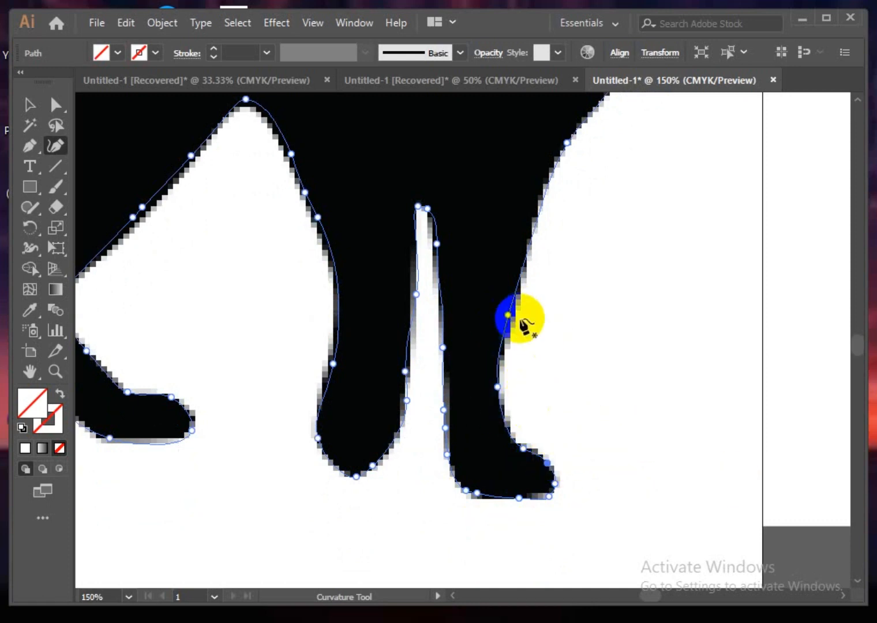
drag(508, 316, 511, 319)
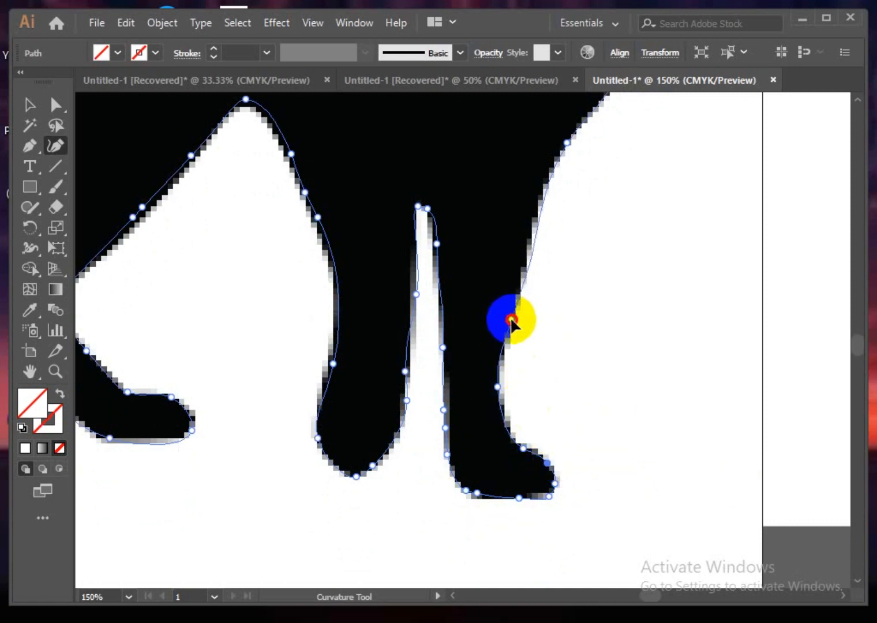
drag(539, 235, 532, 234)
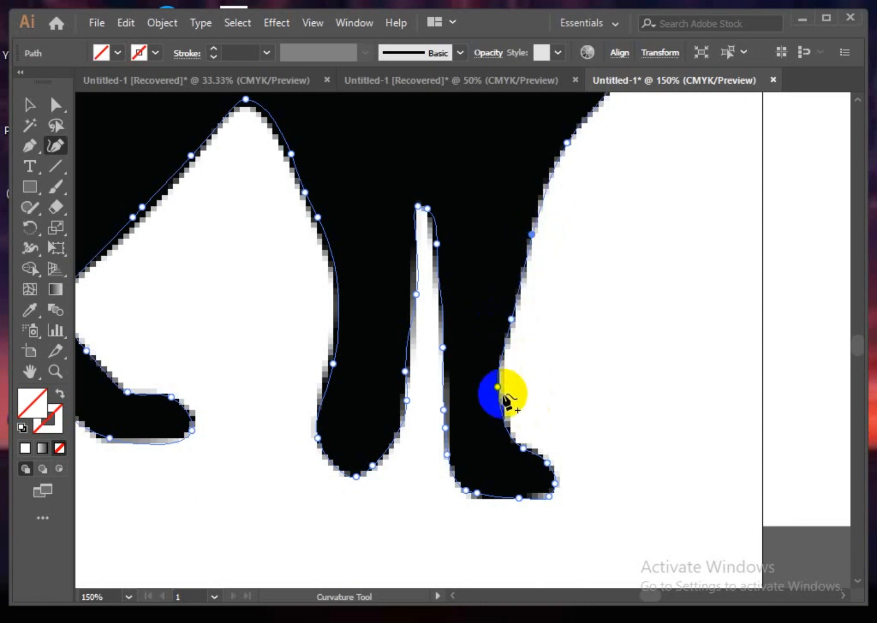
- Deselect the finished cat path with the Selection tool, then shift the cat image away from it
scroll(499, 398, down, 4)
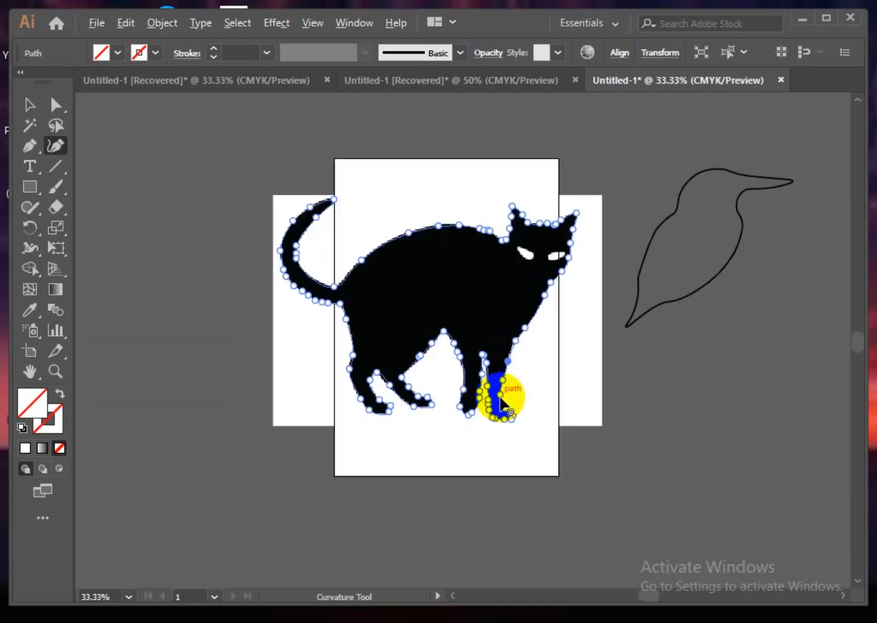
click(326, 299)
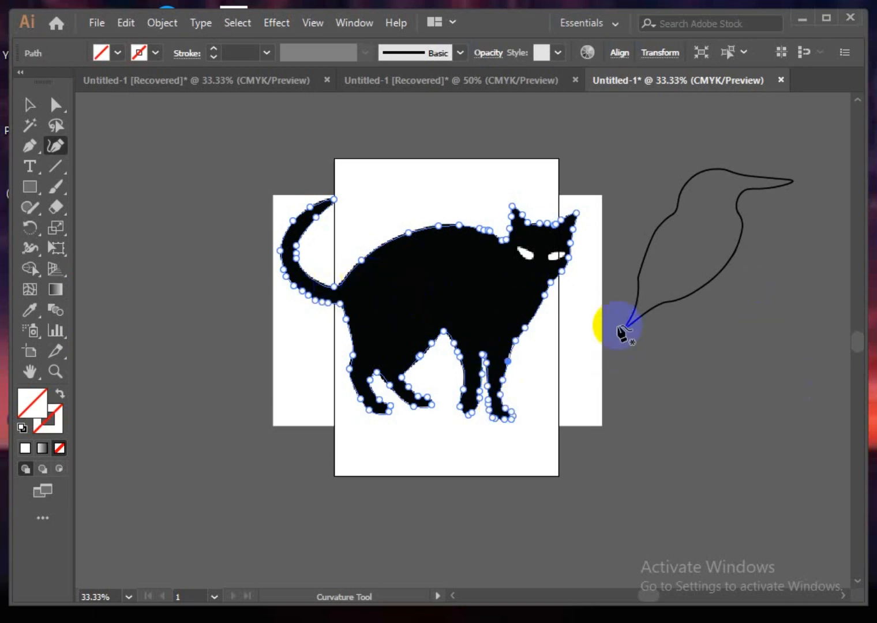
click(29, 104)
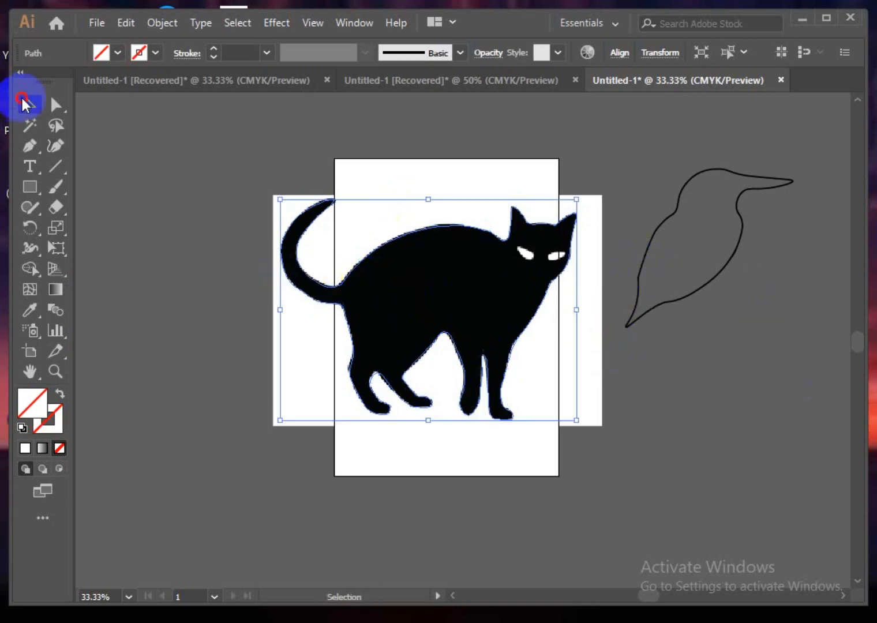
click(696, 372)
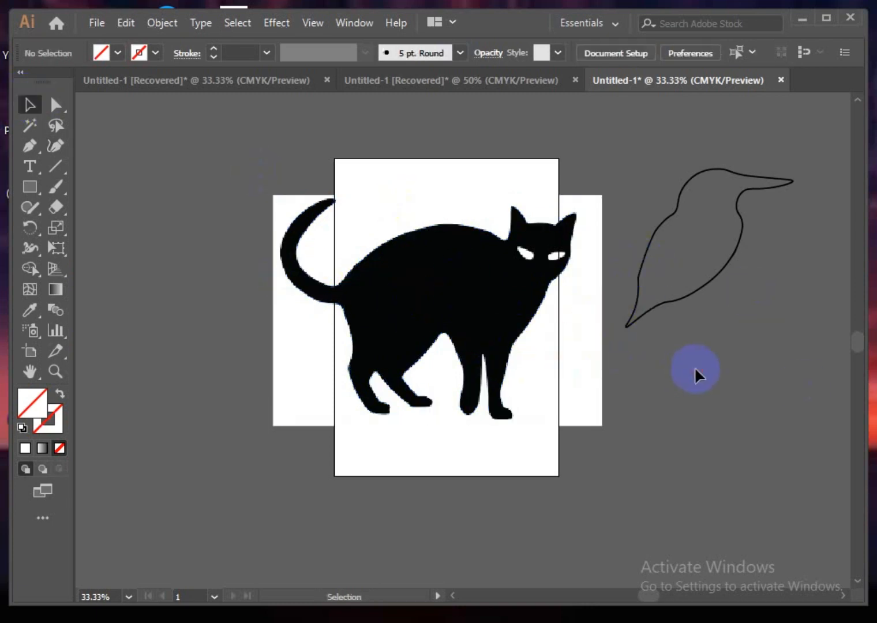
click(584, 359)
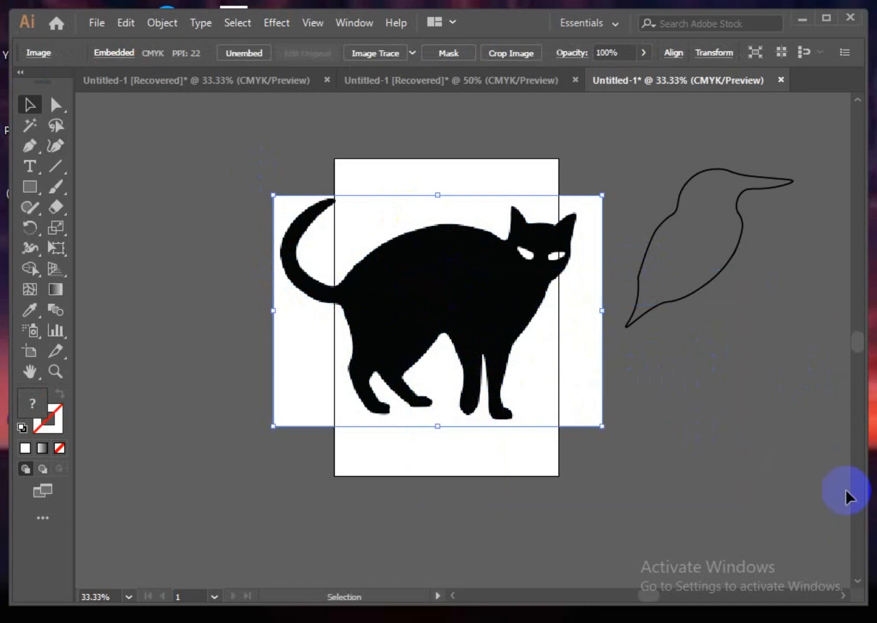
drag(590, 367, 605, 565)
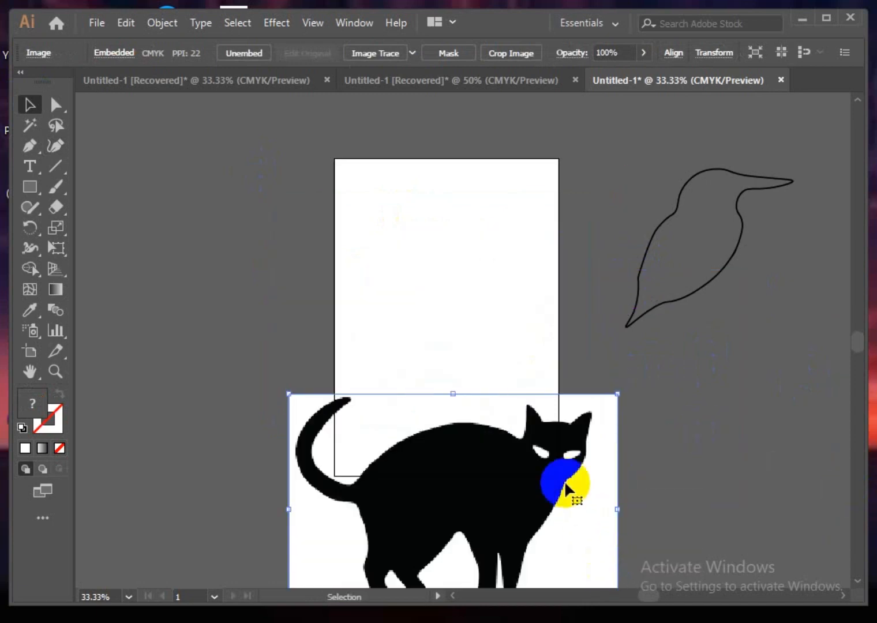
drag(567, 488, 567, 273)
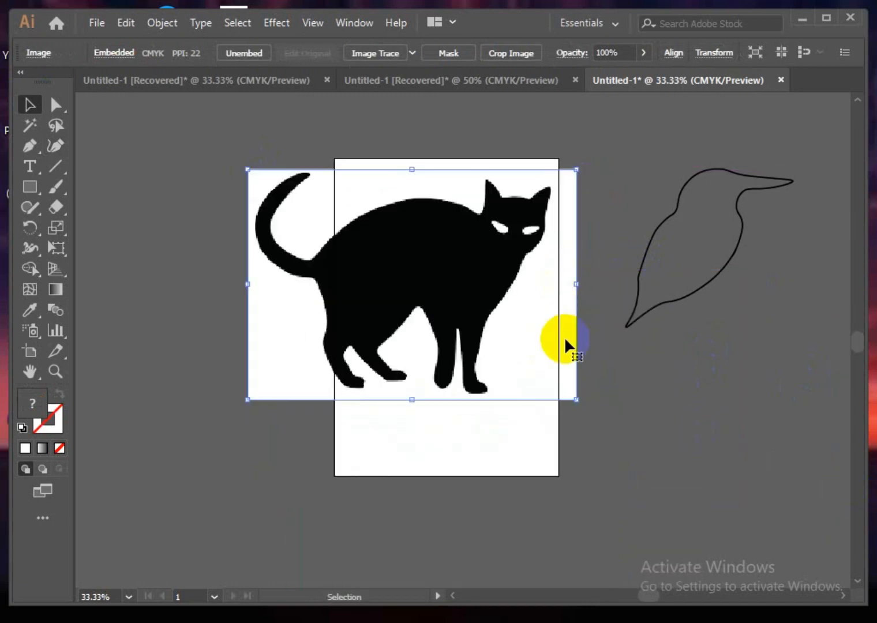
click(161, 197)
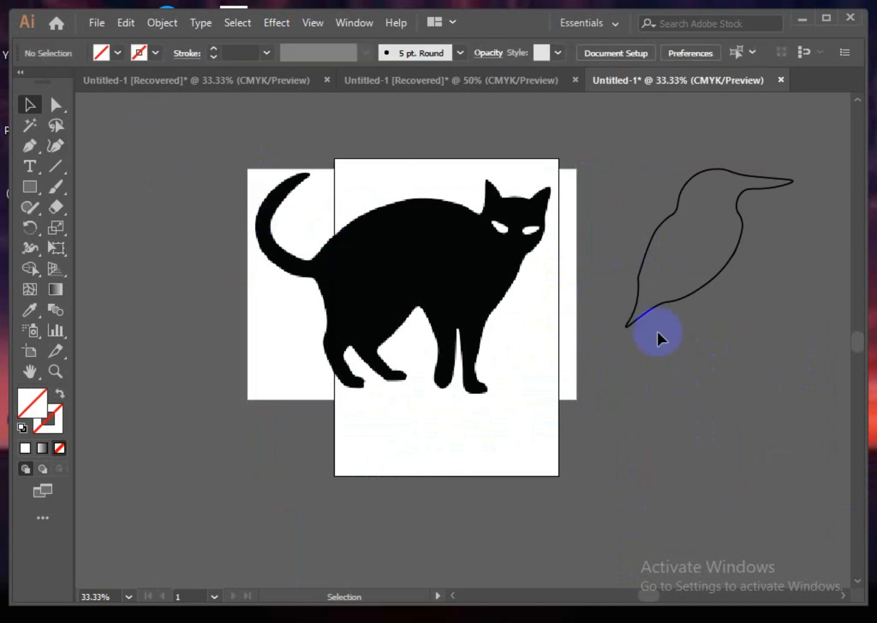
- Give the traced cat path a red 4 pt stroke
click(518, 334)
click(157, 53)
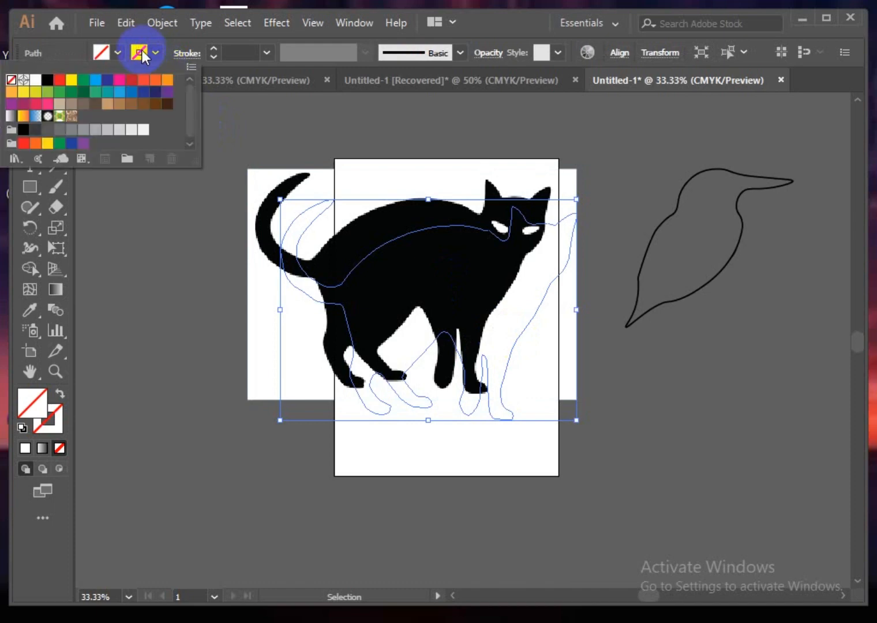
click(59, 79)
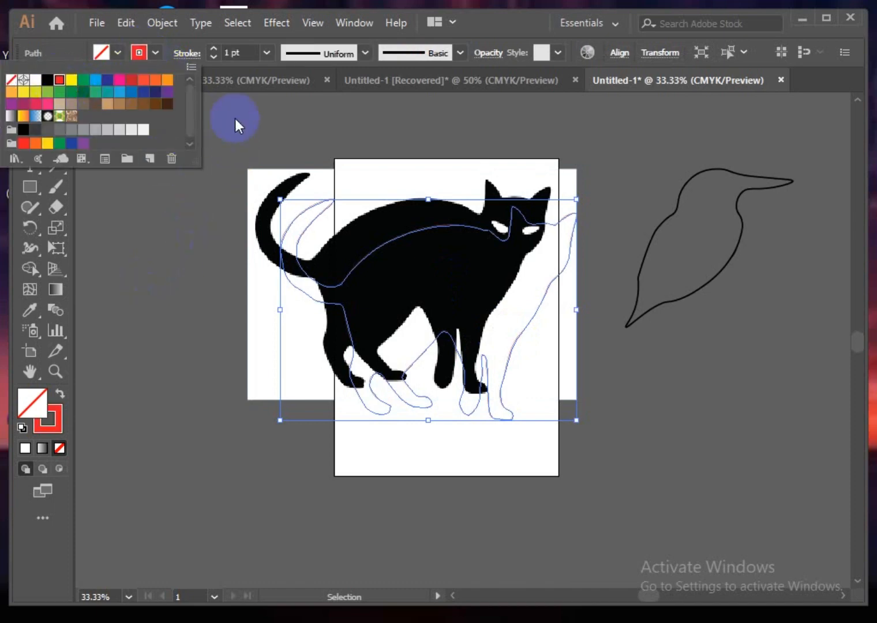
click(268, 52)
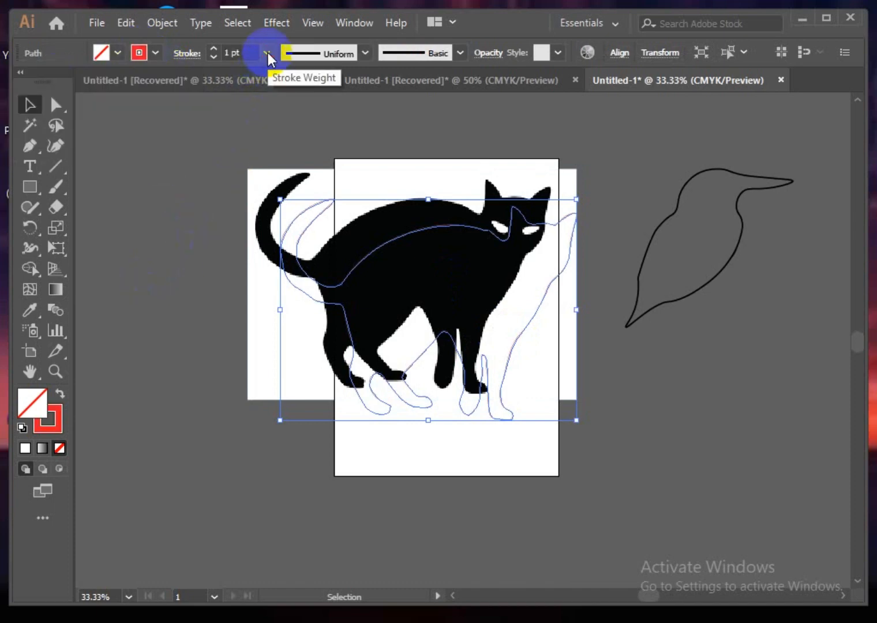
click(268, 52)
click(286, 182)
click(579, 376)
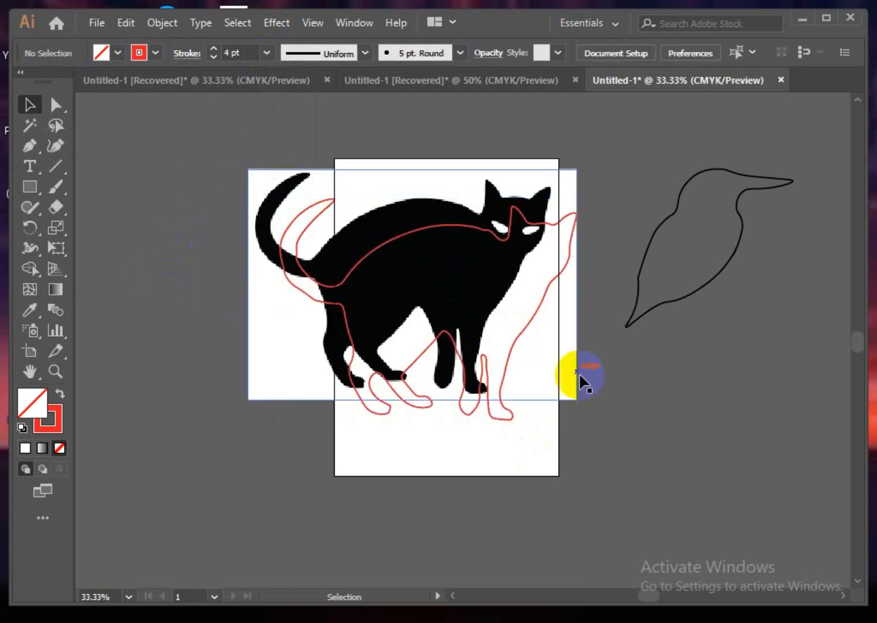
- Move the red cat outline below the kingfisher outline and shift the cat image toward the opposite side of the artboard
drag(523, 333, 781, 430)
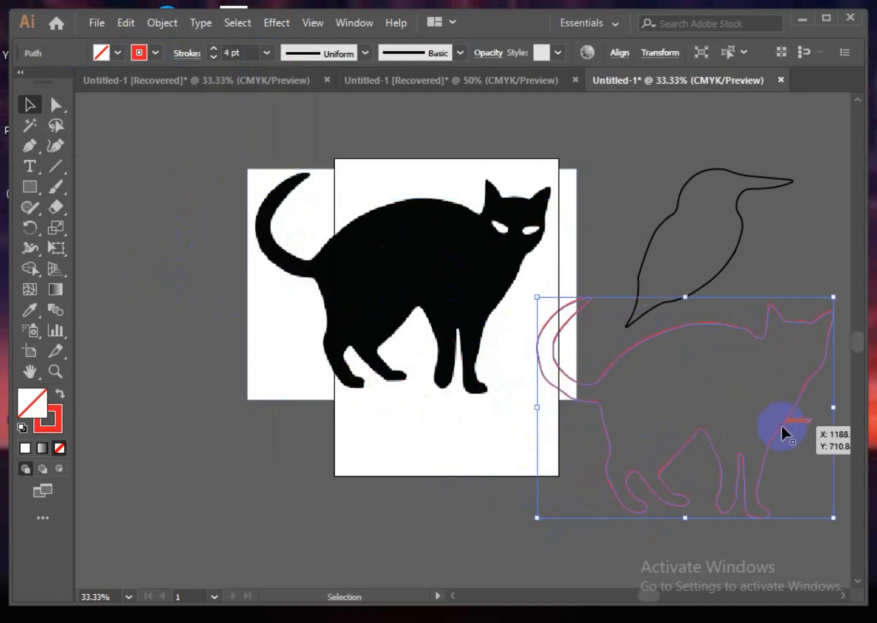
drag(462, 286, 323, 308)
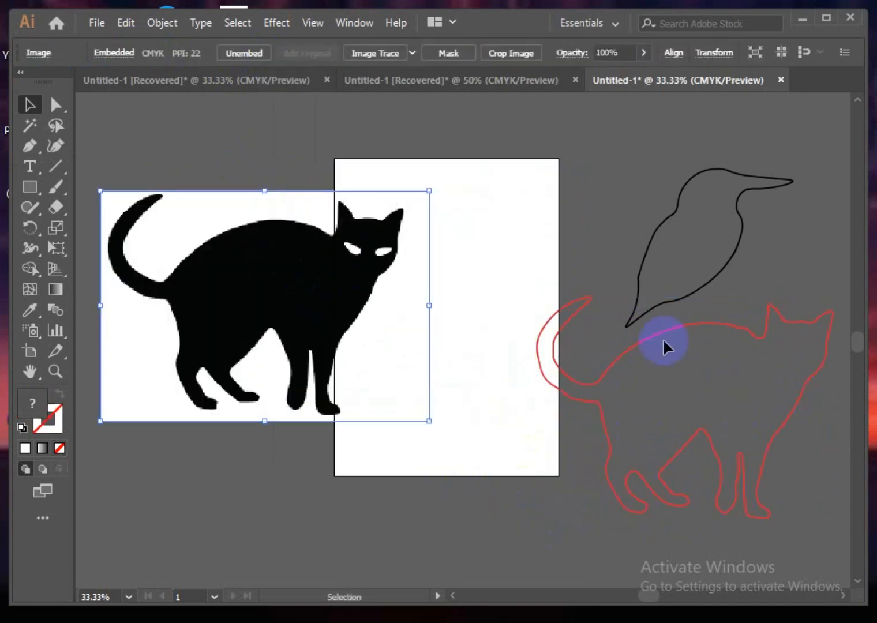
- Move the black cat image off the artboard and place the red cat outline across the artboard in its place
click(317, 320)
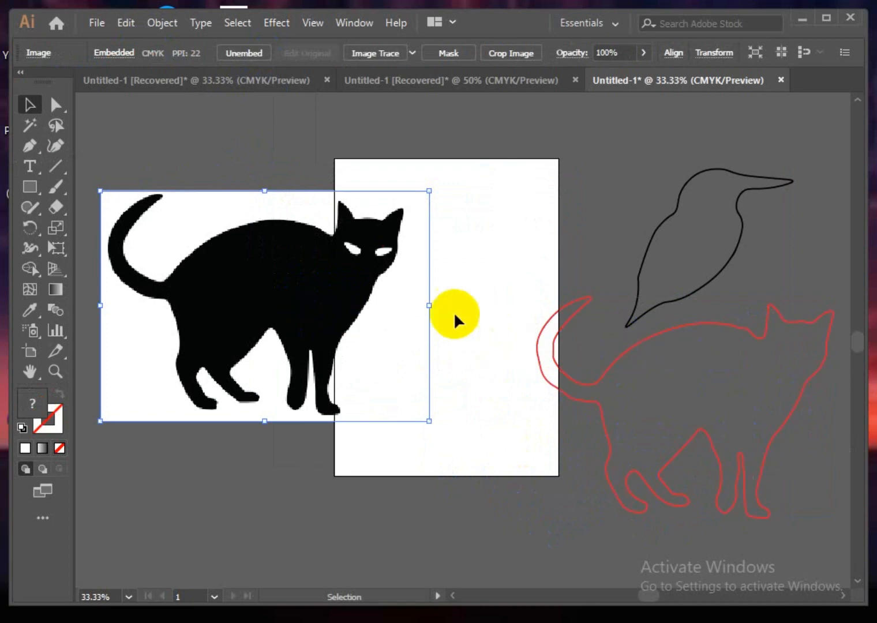
drag(360, 296, 213, 393)
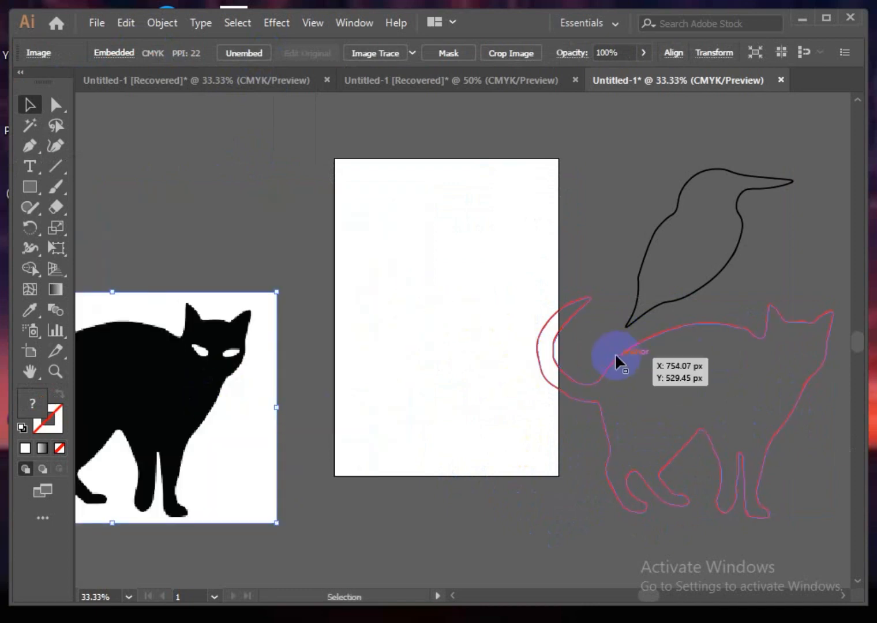
drag(617, 358, 381, 283)
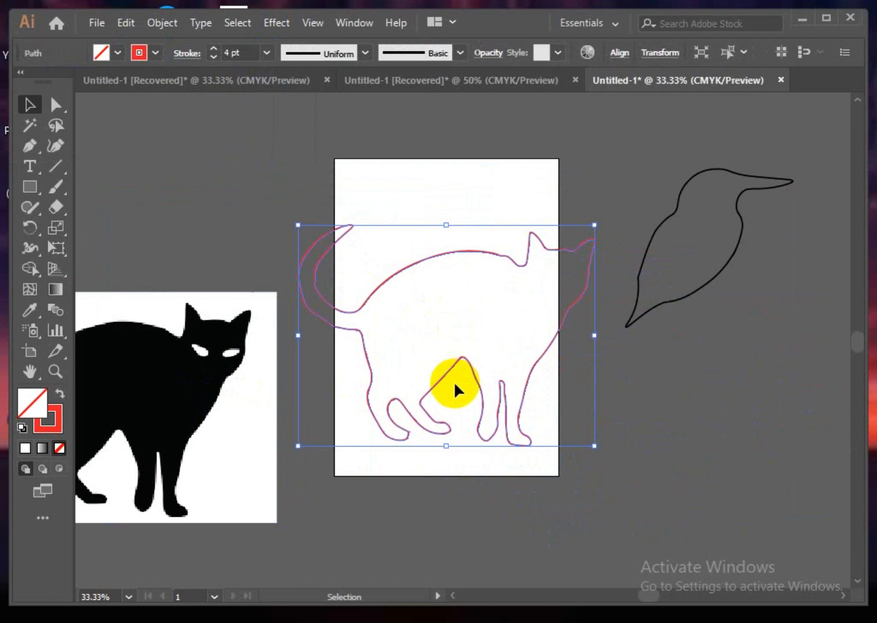
- Scale the red cat outline down proportionally around its centre to about half its size so it fits within the artboard
scroll(454, 381, up, 3)
scroll(454, 381, down, 2)
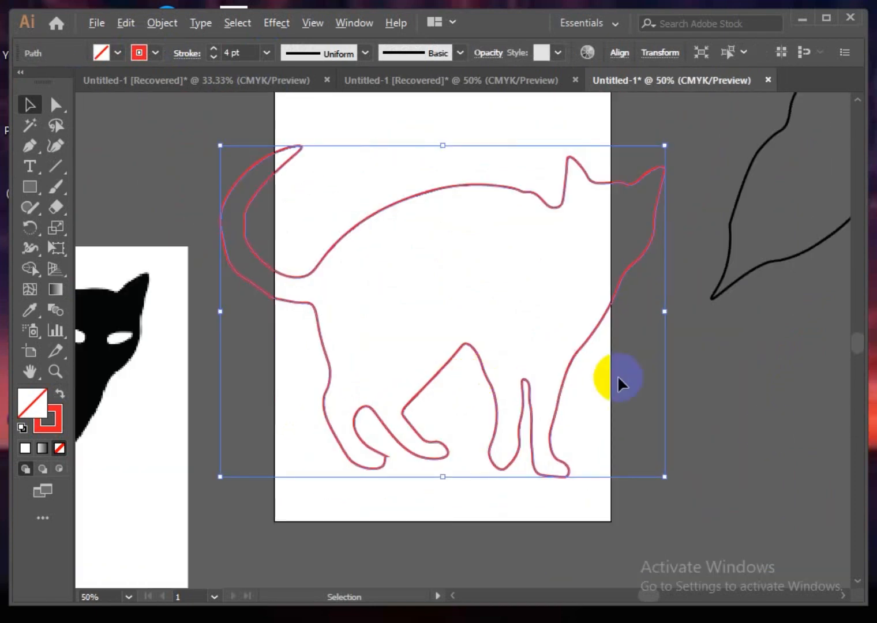
drag(666, 479, 558, 398)
drag(505, 342, 433, 316)
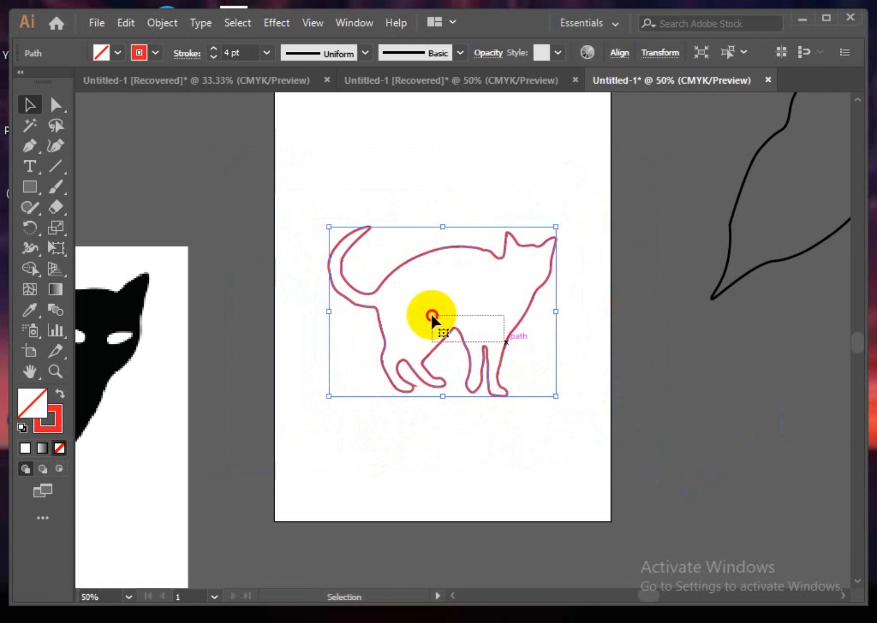
- Shift the red cat outline over the artboard's left edge and place the kingfisher outline beside it, then deselect
drag(494, 365, 381, 385)
drag(764, 264, 517, 431)
click(807, 252)
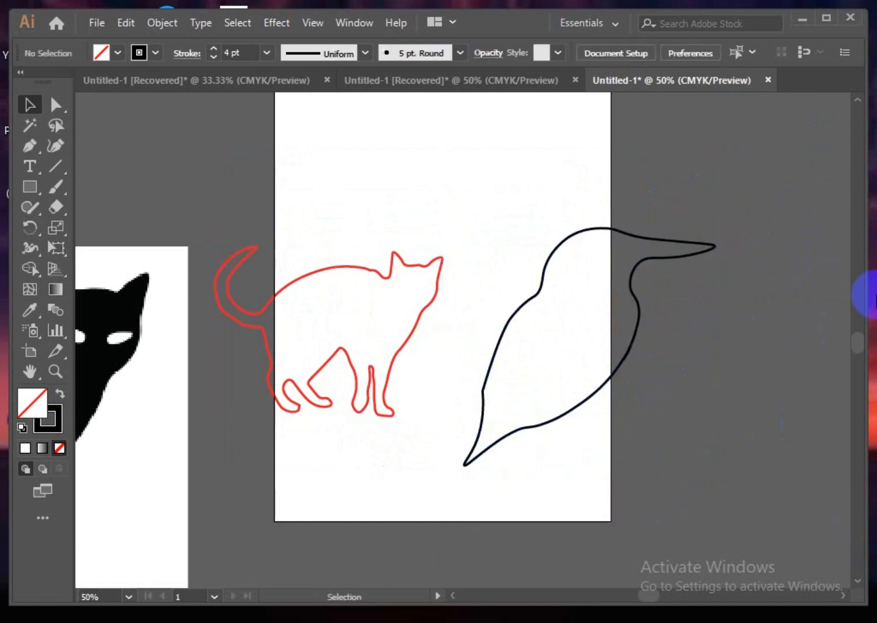
- Move the black cat image back over the artboard so it lies behind the whole red cat outline
click(46, 188)
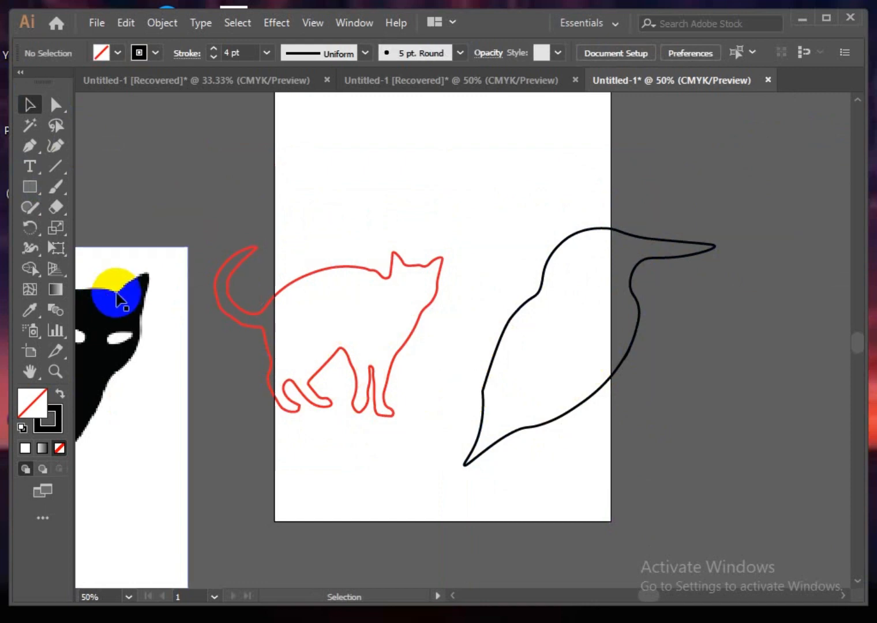
drag(131, 345, 314, 308)
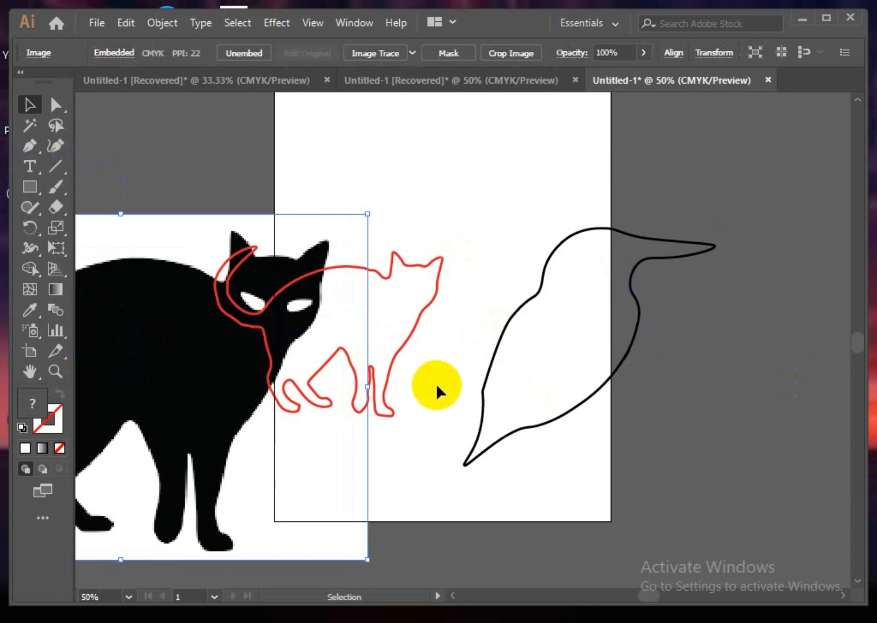
click(66, 182)
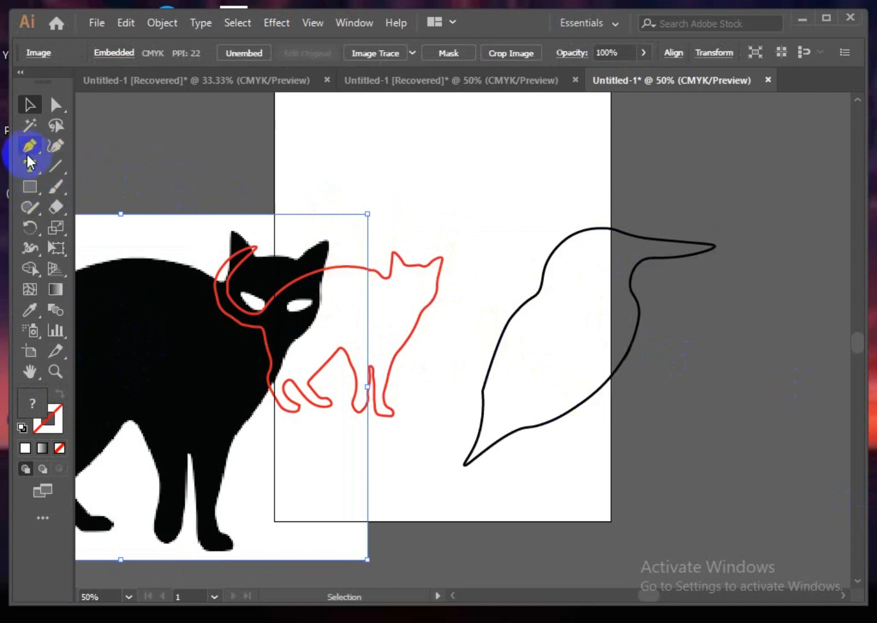
drag(155, 346, 354, 282)
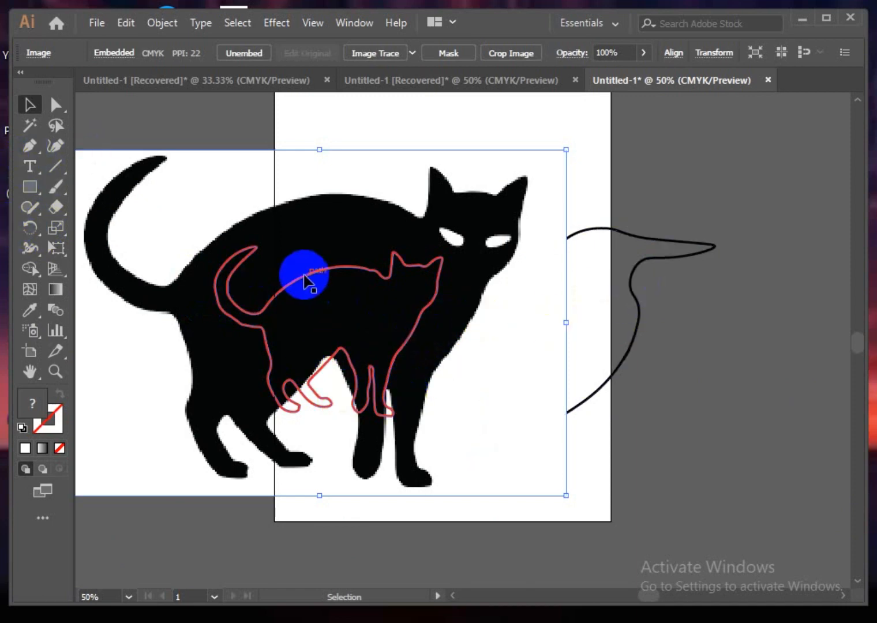
- Delete the black cat image, leaving only the two traced outlines
click(118, 373)
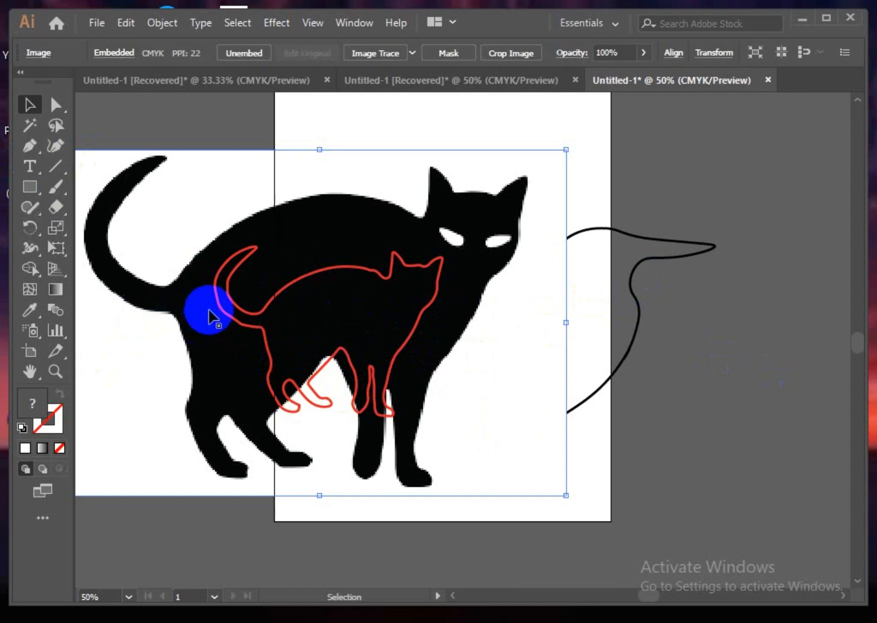
mouse_move(218, 312)
mouse_down()
mouse_move(369, 314)
mouse_move(280, 336)
mouse_move(213, 296)
mouse_up()
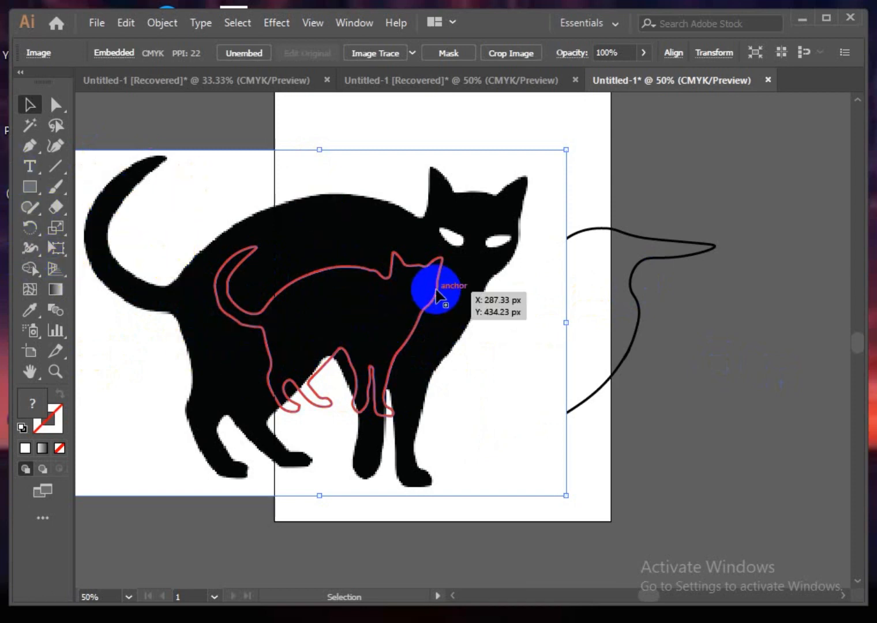
click(575, 407)
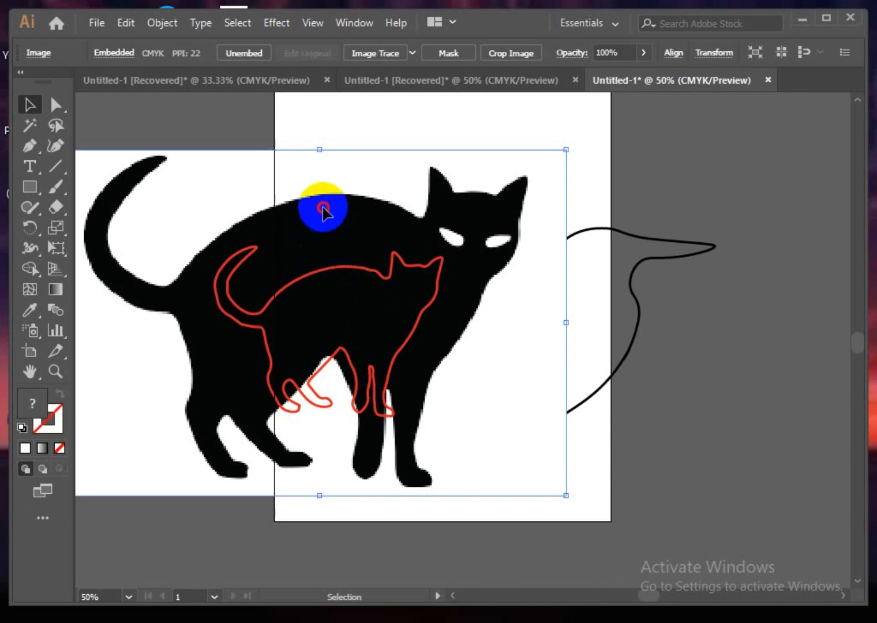
key(Delete)
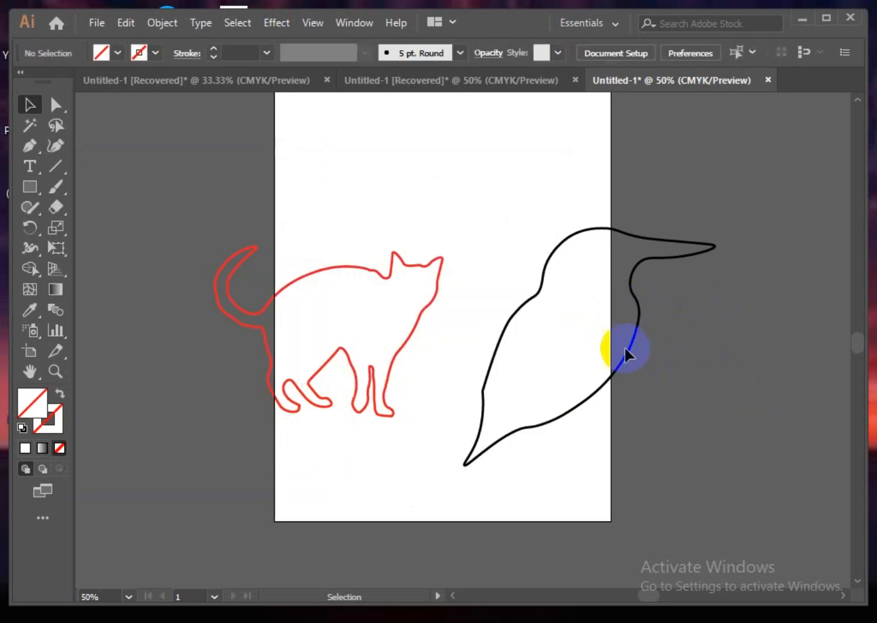
- Scale the kingfisher outline down to a little over half its size, move it close beside the red cat and deselect it
click(617, 367)
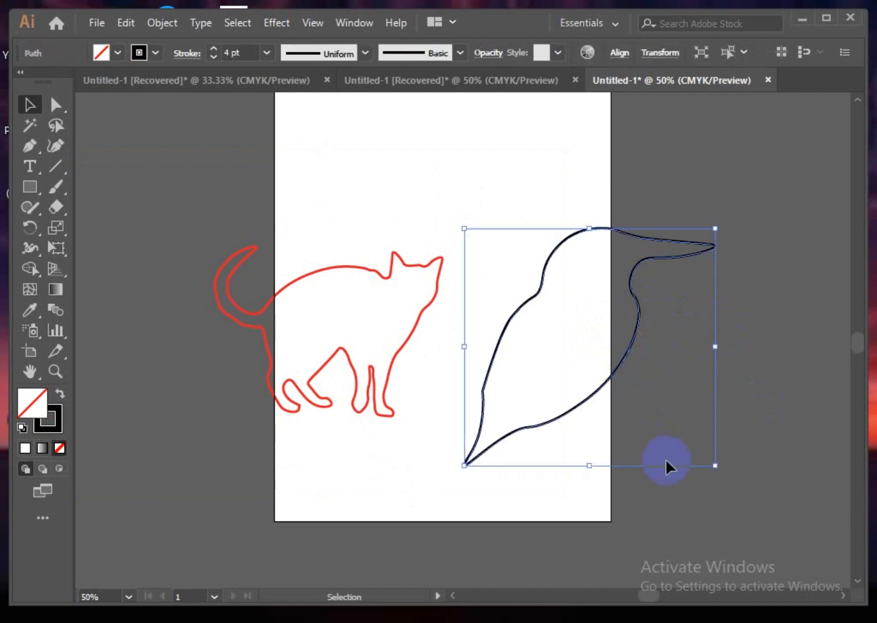
drag(715, 469, 658, 417)
drag(594, 353, 511, 361)
click(604, 428)
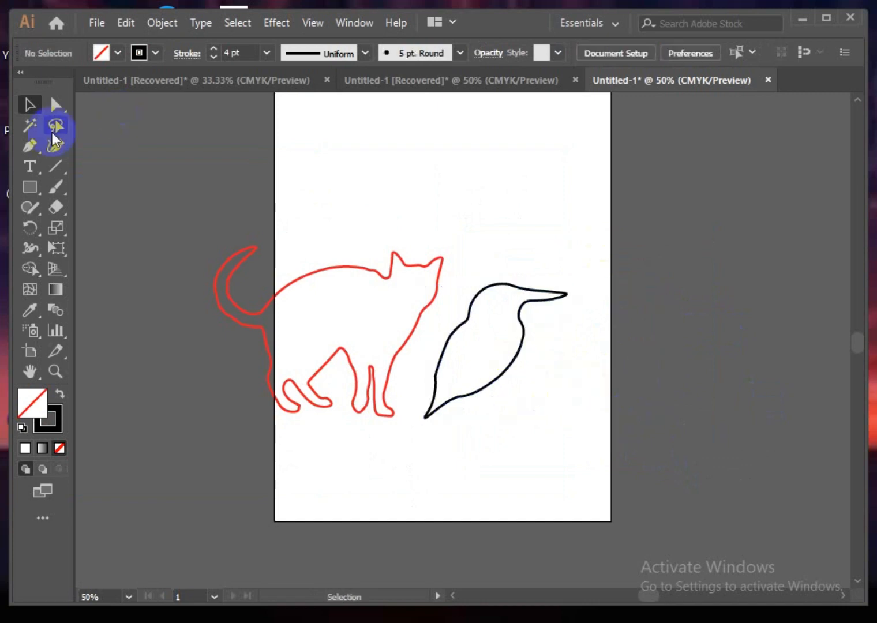